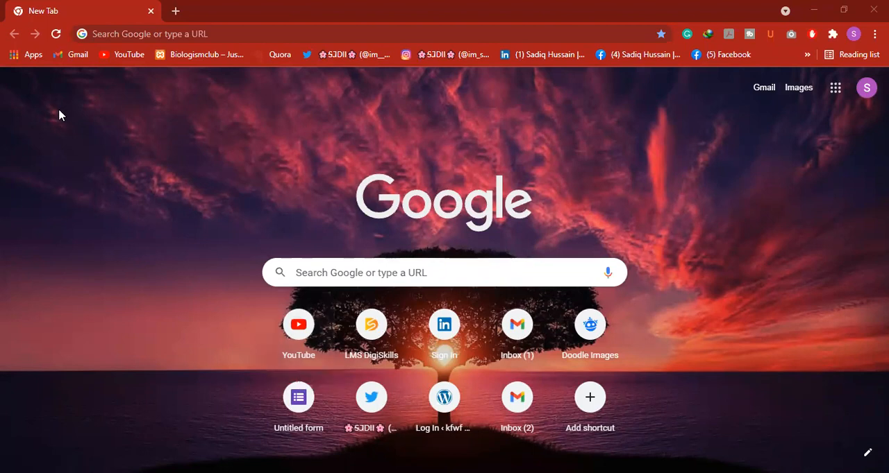
# Enter kfwf.000webhostapp.com/wp-admin as the web address, without a trailing slash
pyautogui.click(104, 35)
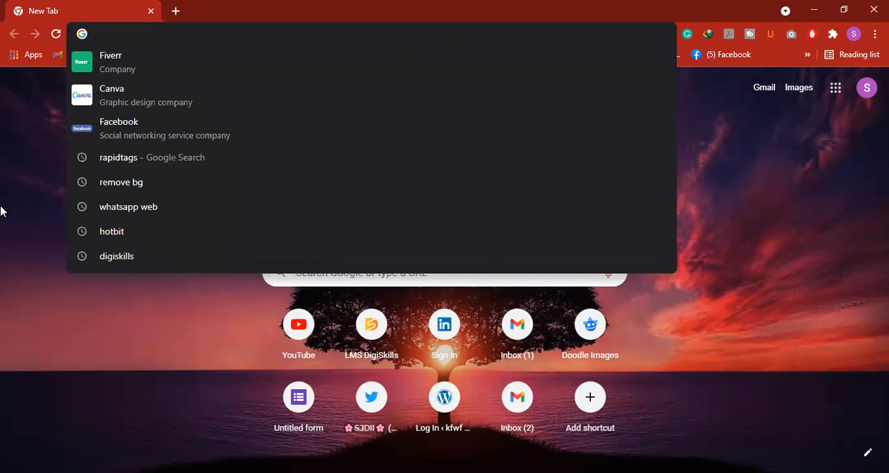
pyautogui.write('k')
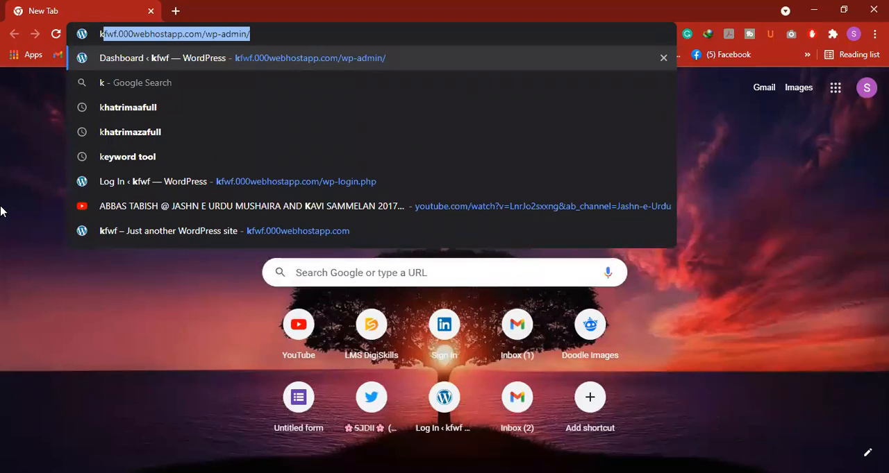
pyautogui.doubleClick(110, 34)
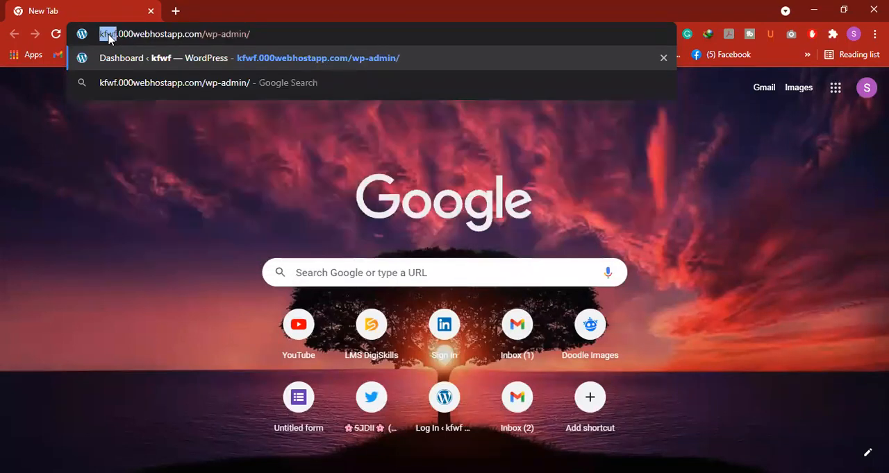
pyautogui.click(259, 35)
pyautogui.moveTo(119, 33); pyautogui.dragTo(201, 40)
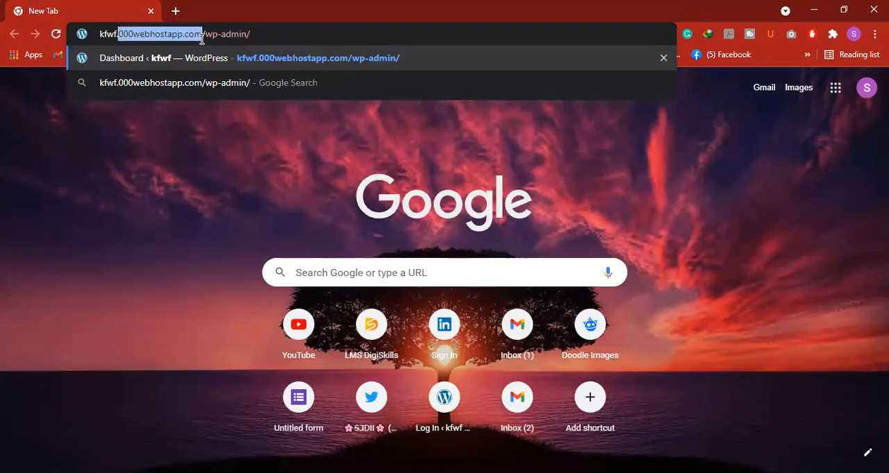
pyautogui.click(212, 33)
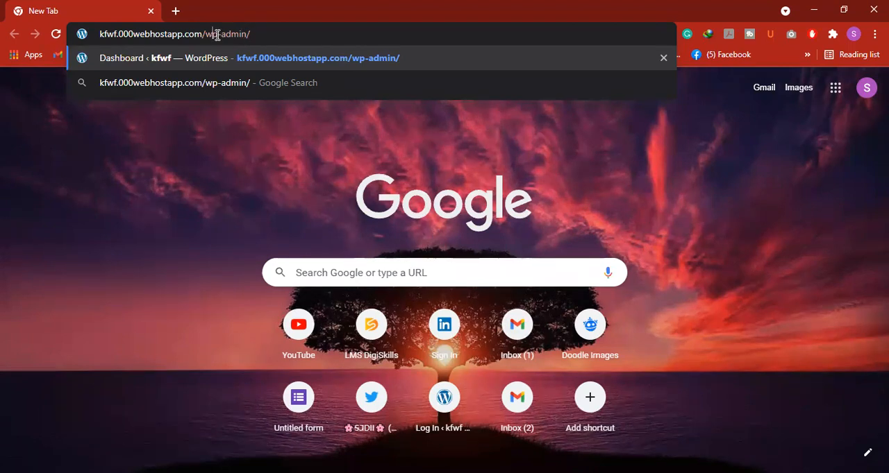
pyautogui.click(253, 33)
pyautogui.press('BackSpace')
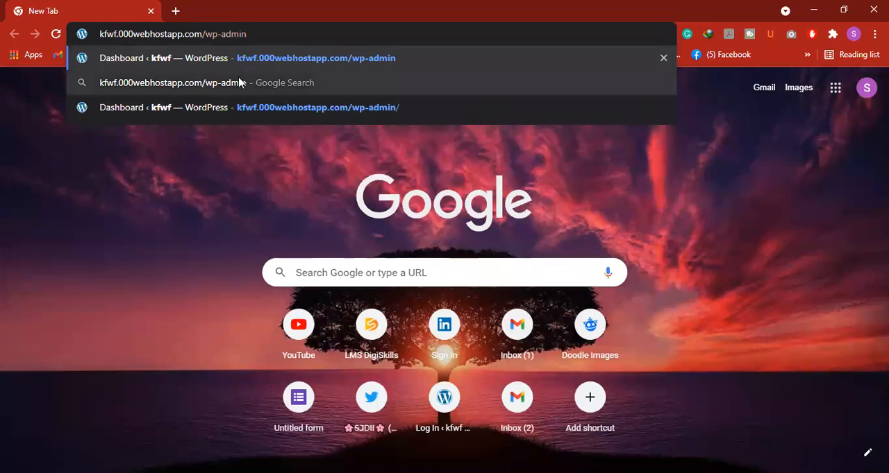
# Copy the .000webhostapp.com/wp-admin part of the address and load the WordPress admin page
pyautogui.click(269, 36)
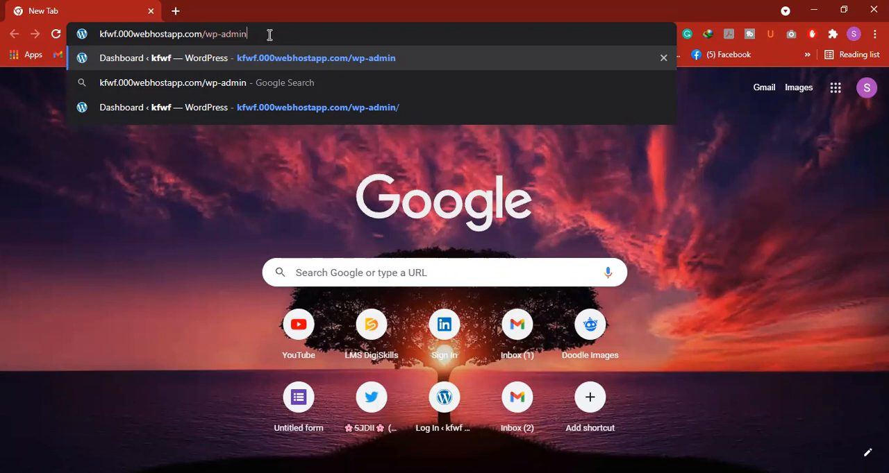
pyautogui.moveTo(262, 34); pyautogui.dragTo(120, 32)
pyautogui.rightClick(131, 32)
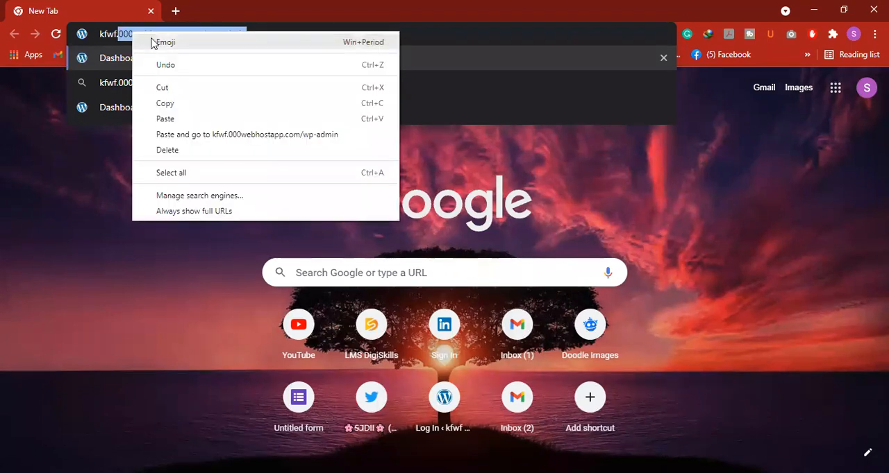
pyautogui.click(170, 103)
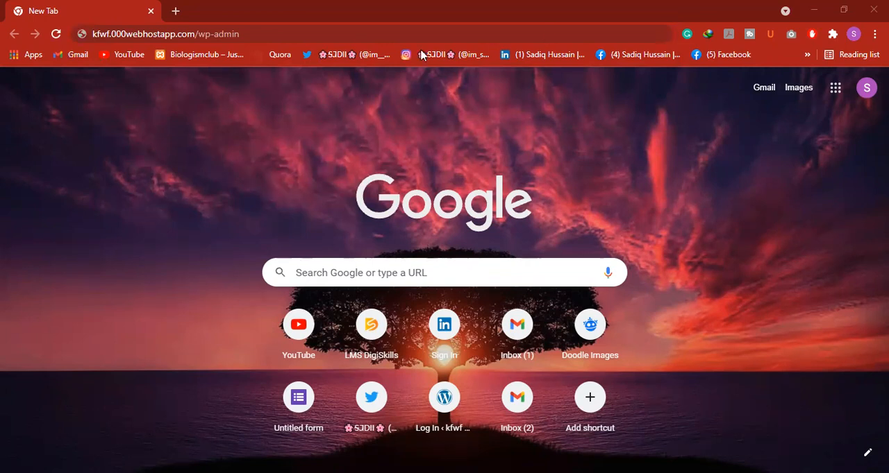
pyautogui.click(468, 31)
pyautogui.press('Return')
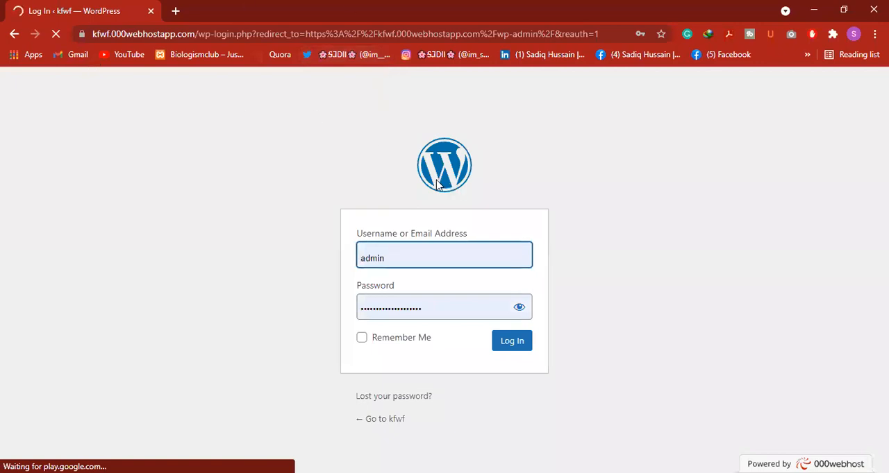
# Log in to WordPress as admin with the prefilled saved credentials
pyautogui.click(402, 250)
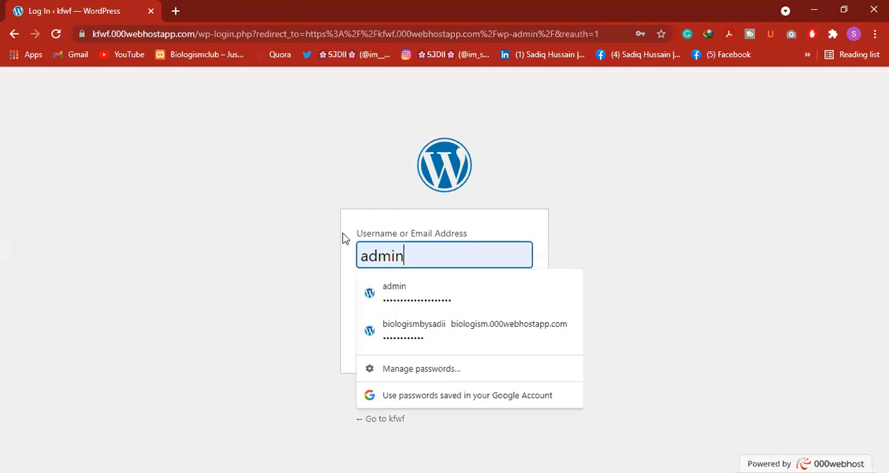
pyautogui.click(326, 252)
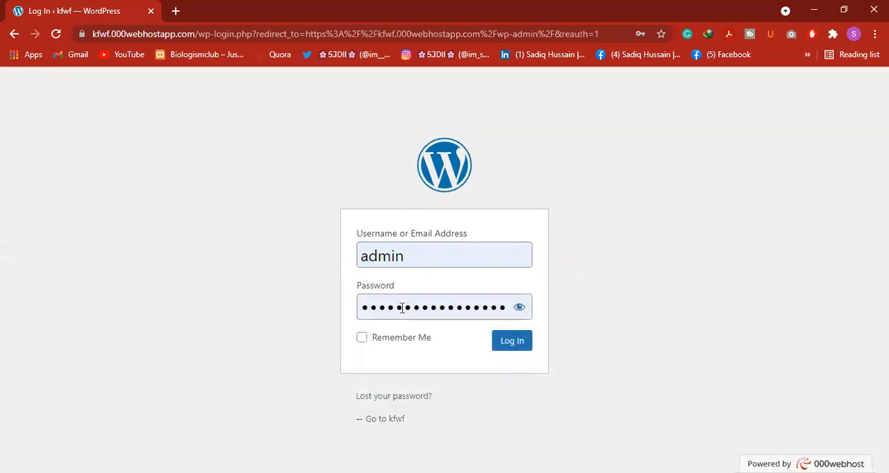
pyautogui.click(512, 342)
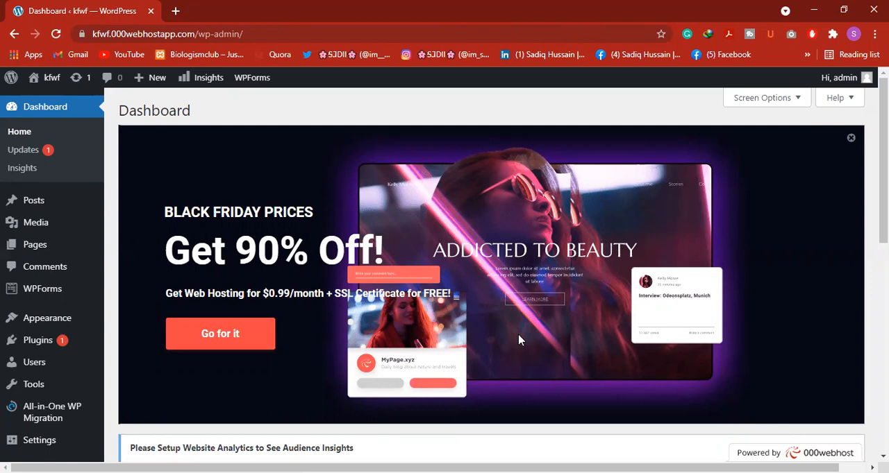
# Open the live kfwf site in a new browser tab and look over its blog page
pyautogui.moveTo(10, 81)
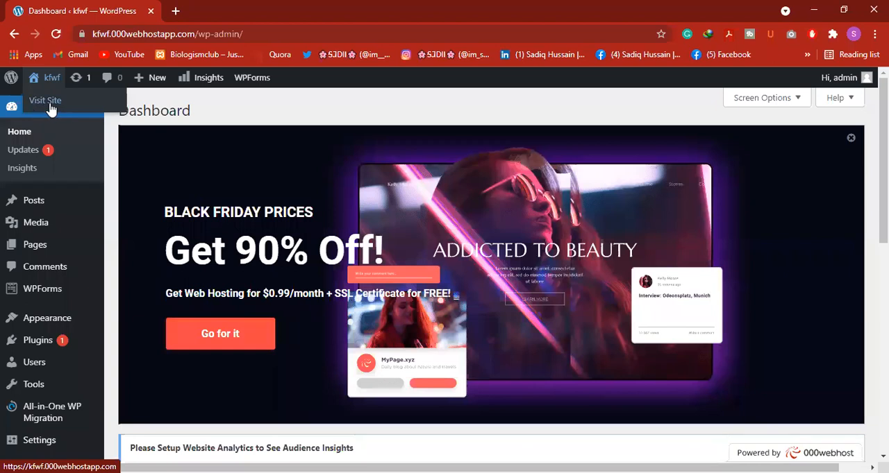
pyautogui.rightClick(50, 105)
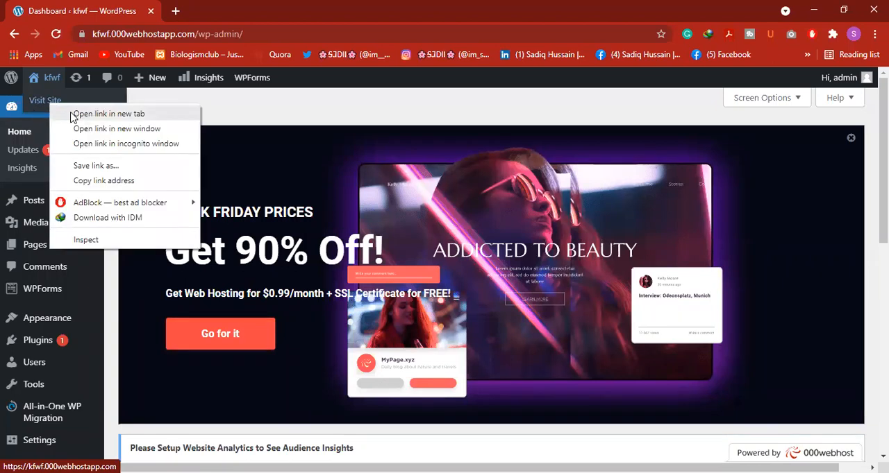
pyautogui.click(108, 114)
pyautogui.click(266, 10)
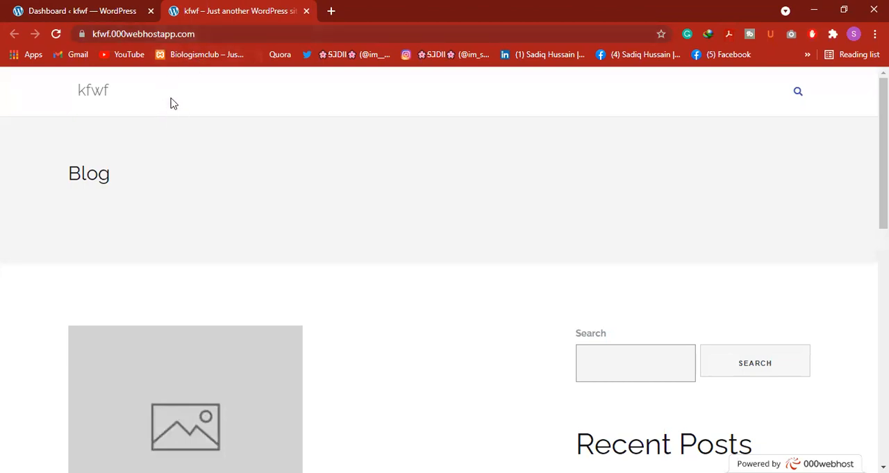
pyautogui.scroll(-10, 187, 142)
pyautogui.scroll(5, 212, 176)
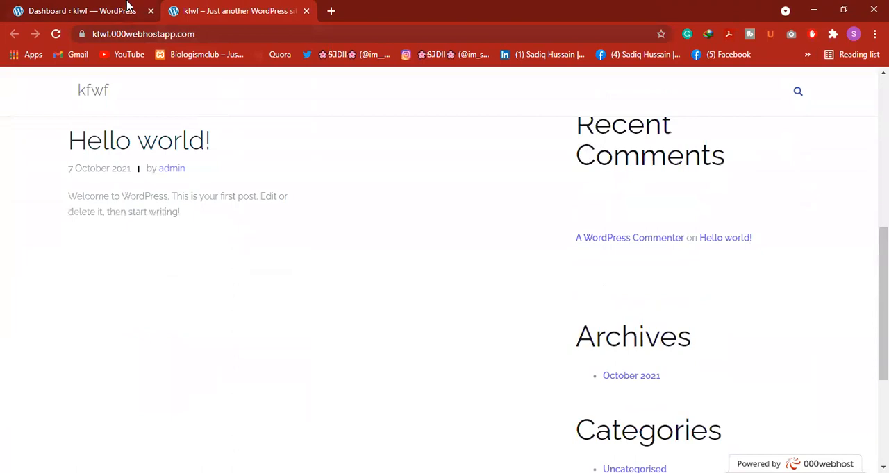
# Return to the WordPress dashboard and dismiss the Black Friday hosting banner
pyautogui.click(132, 8)
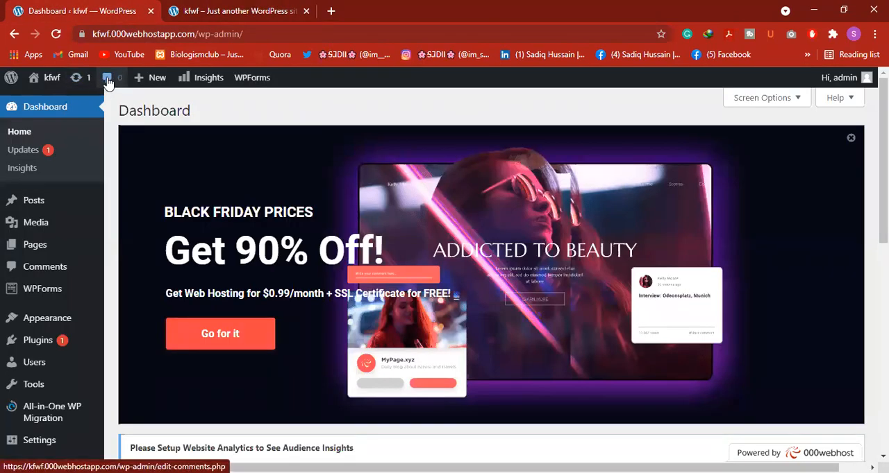
pyautogui.moveTo(143, 84)
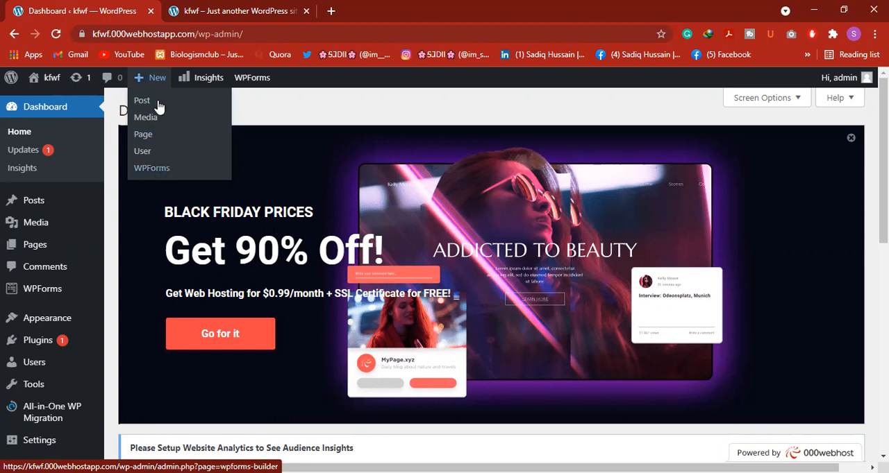
pyautogui.moveTo(242, 81)
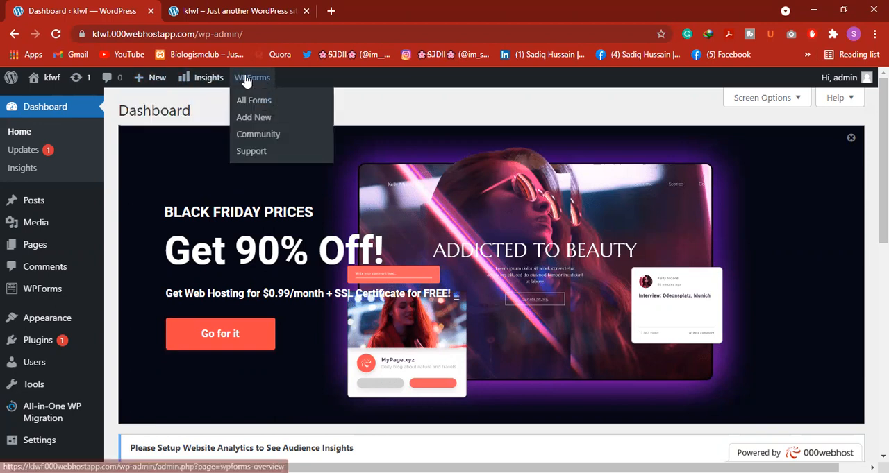
pyautogui.moveTo(843, 84)
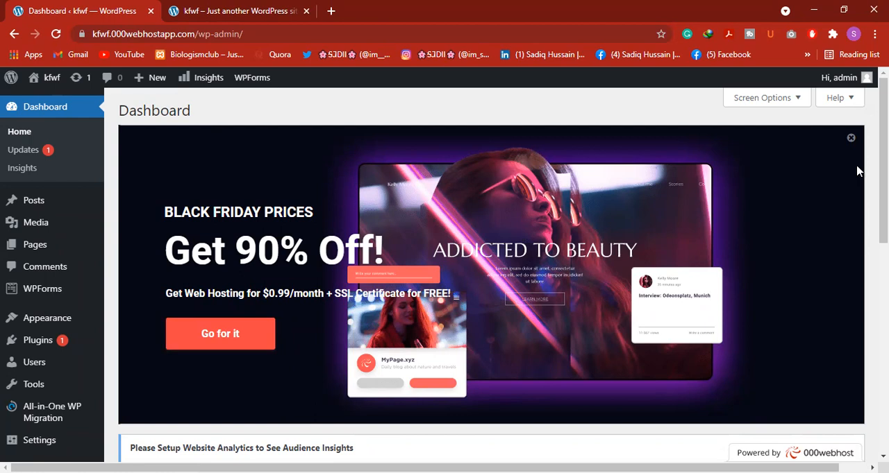
pyautogui.click(850, 139)
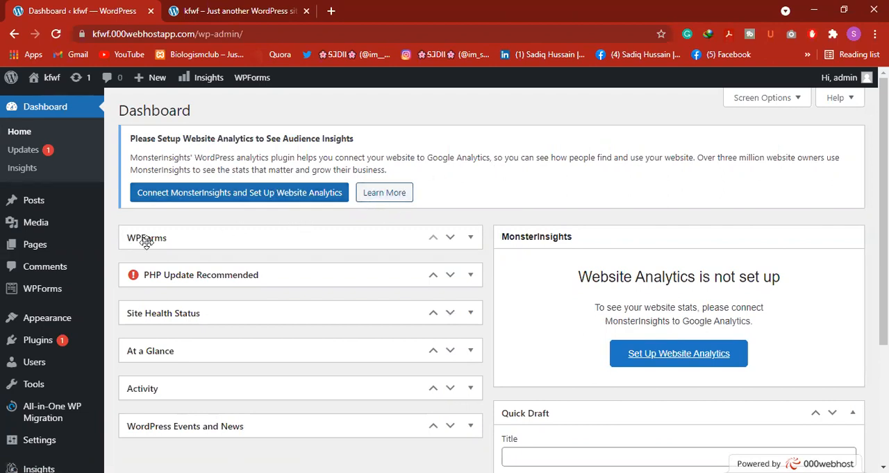
# Expand the WPForms dashboard box to view its contents and collapse it again
pyautogui.moveTo(148, 241); pyautogui.dragTo(155, 242)
pyautogui.click(470, 238)
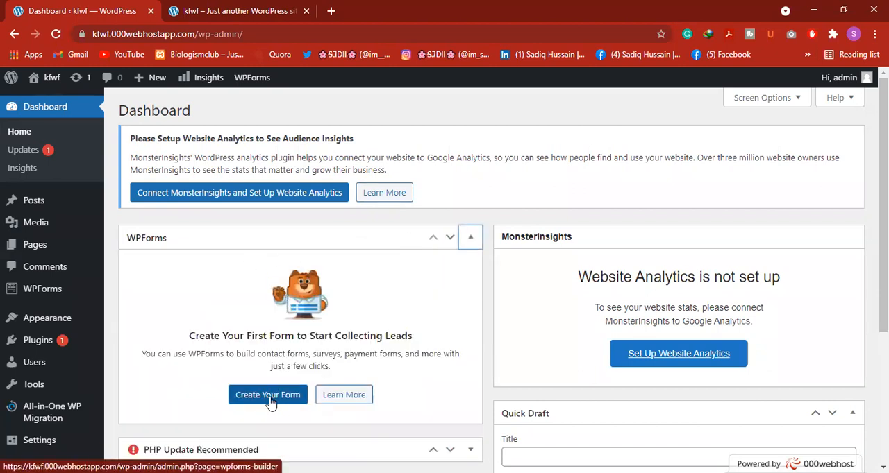
pyautogui.click(470, 239)
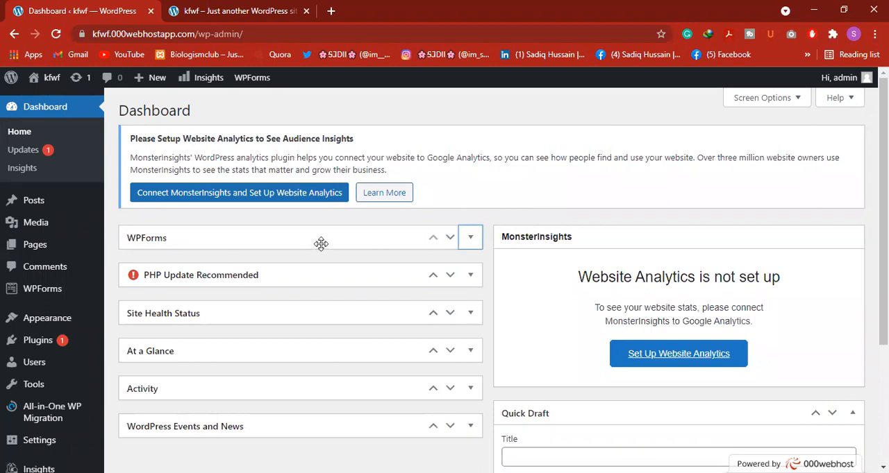
# Move the WPForms box below PHP Update Recommended, and briefly expand the PHP box to view its notice
pyautogui.click(450, 239)
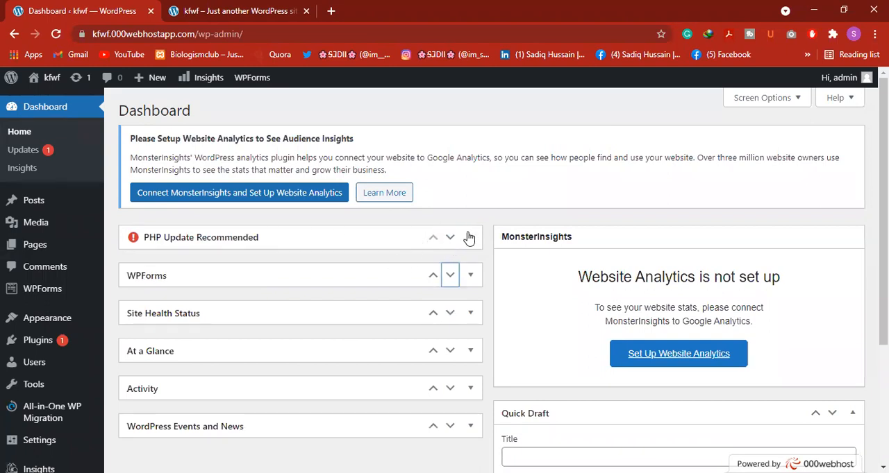
pyautogui.click(450, 237)
pyautogui.click(450, 237)
pyautogui.click(472, 238)
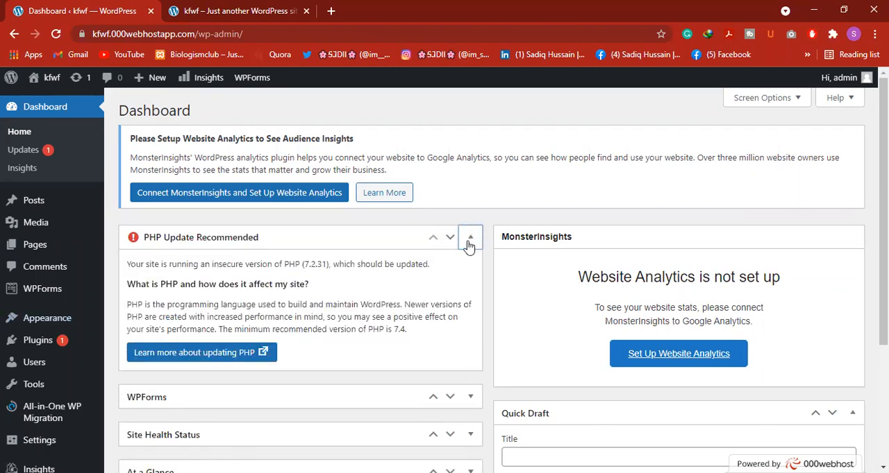
pyautogui.click(468, 239)
# Collapse the Quick Draft box on the dashboard and expand it again
pyautogui.scroll(-2, 284, 293)
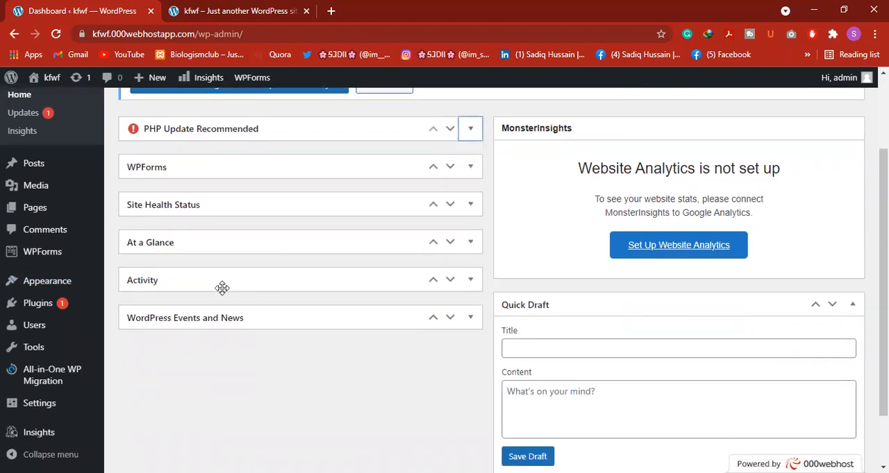
pyautogui.click(848, 304)
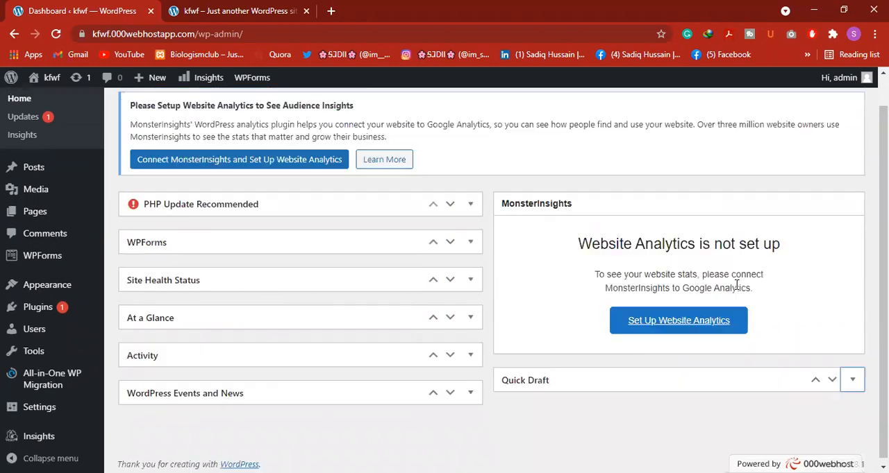
pyautogui.moveTo(705, 287); pyautogui.dragTo(684, 272)
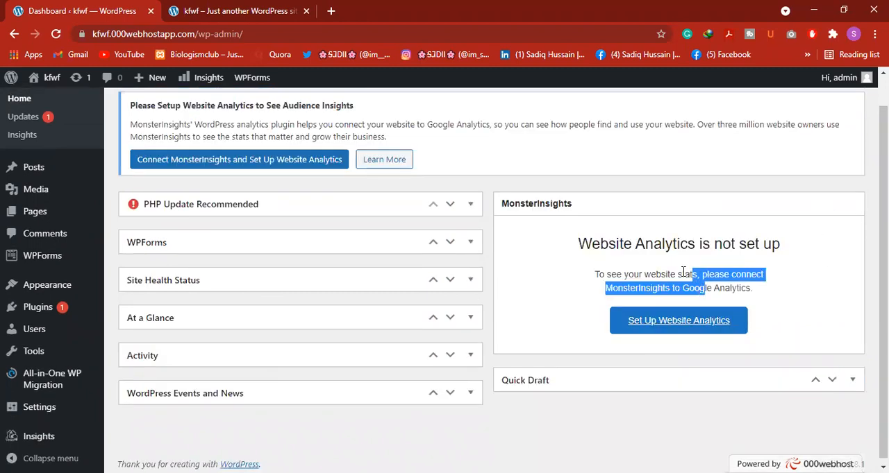
pyautogui.click(820, 318)
pyautogui.scroll(-1, 408, 368)
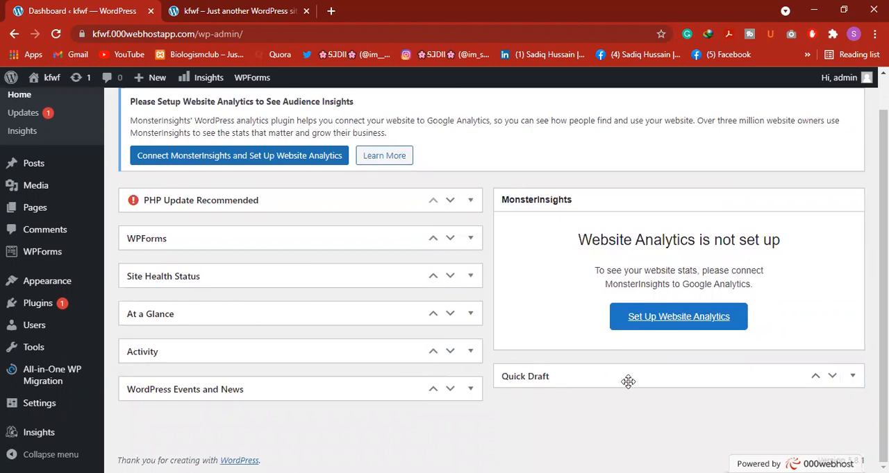
pyautogui.click(842, 382)
pyautogui.scroll(-2, 629, 384)
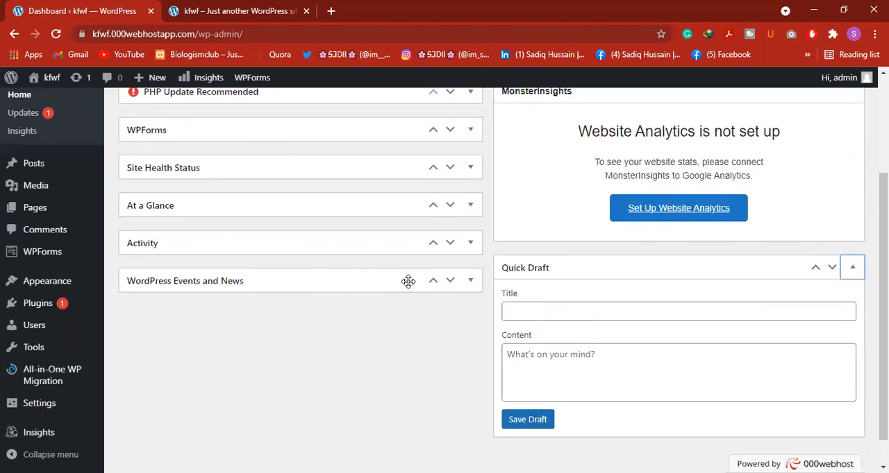
# View the WordPress Events and News and Activity boxes, collapsing each again, and expand At a Glance
pyautogui.click(470, 282)
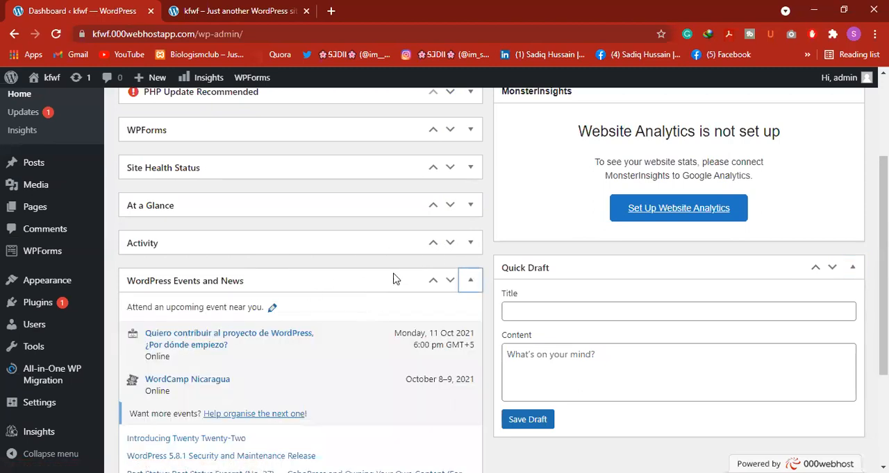
pyautogui.click(470, 282)
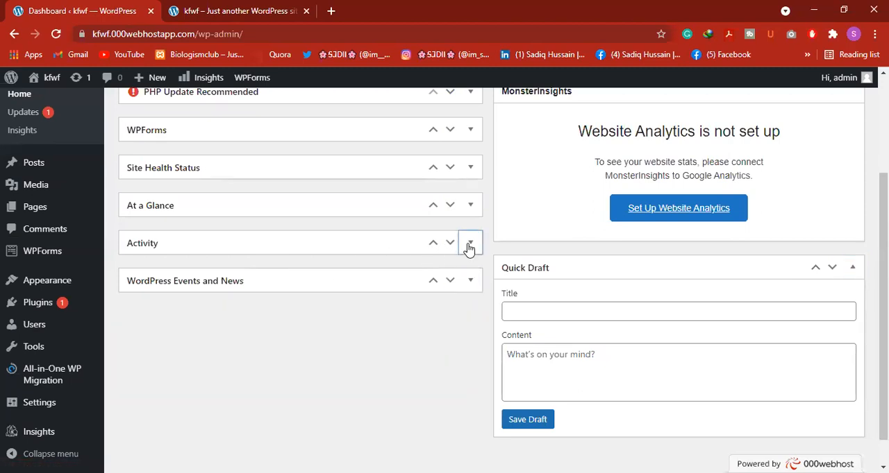
pyautogui.click(470, 244)
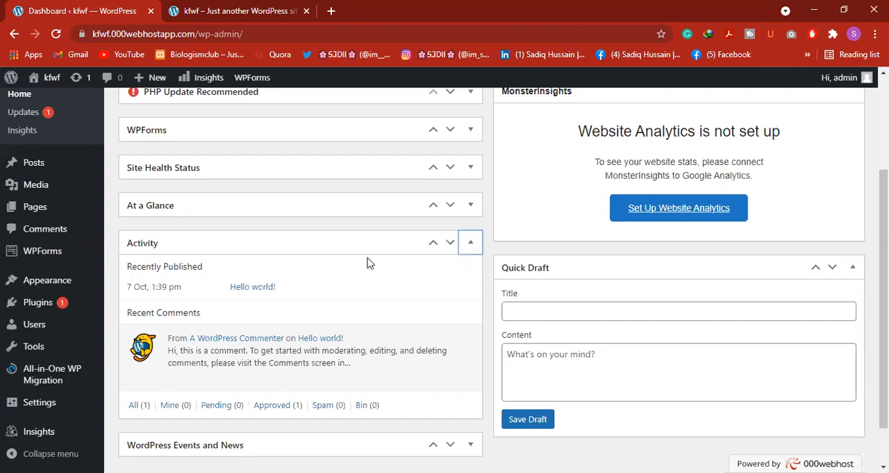
pyautogui.click(471, 247)
pyautogui.click(470, 204)
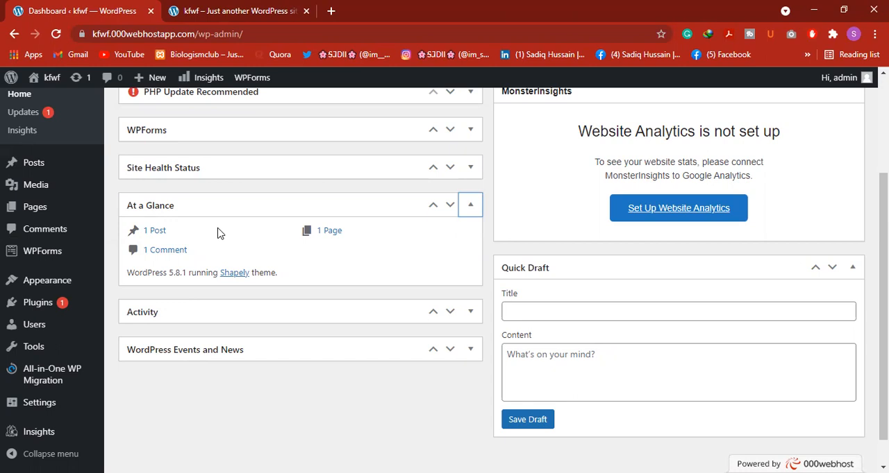
# Collapse the At a Glance box, then expand Site Health Status to view its contents and collapse it again
pyautogui.click(471, 205)
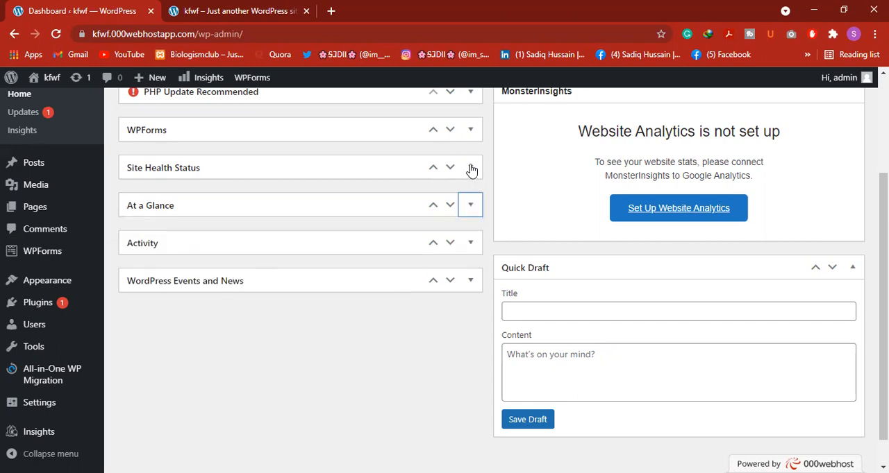
pyautogui.click(470, 169)
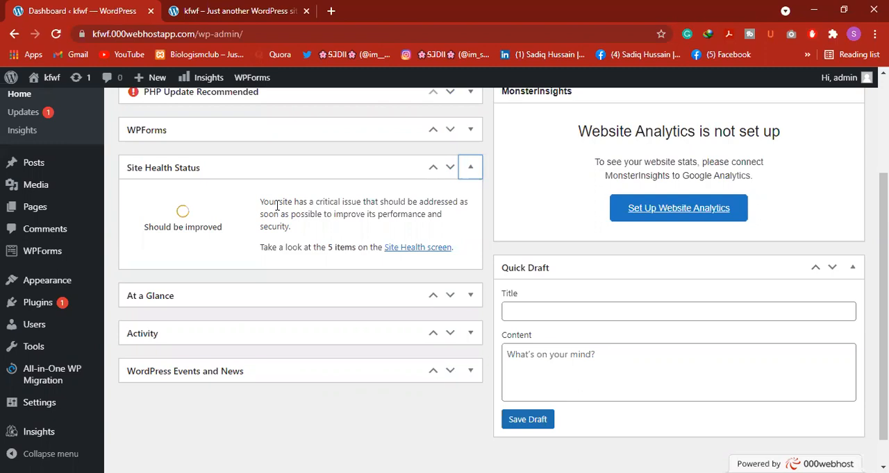
pyautogui.click(470, 167)
# Reload the dashboard home page and open the WordPress Updates page
pyautogui.moveTo(11, 197)
pyautogui.scroll(1, 11, 198)
pyautogui.scroll(2, 38, 125)
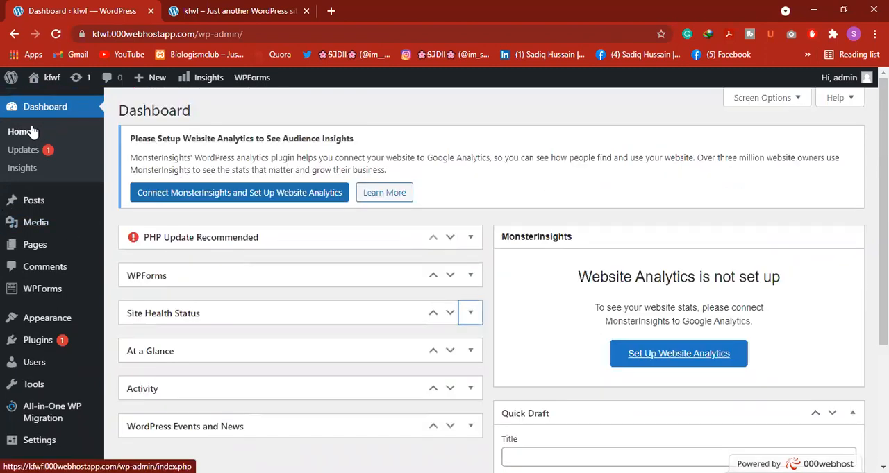
pyautogui.click(19, 132)
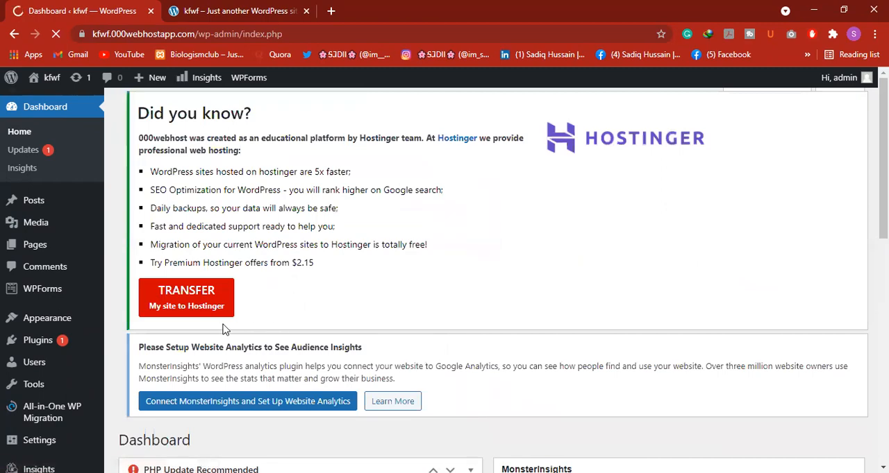
pyautogui.scroll(-5, 264, 325)
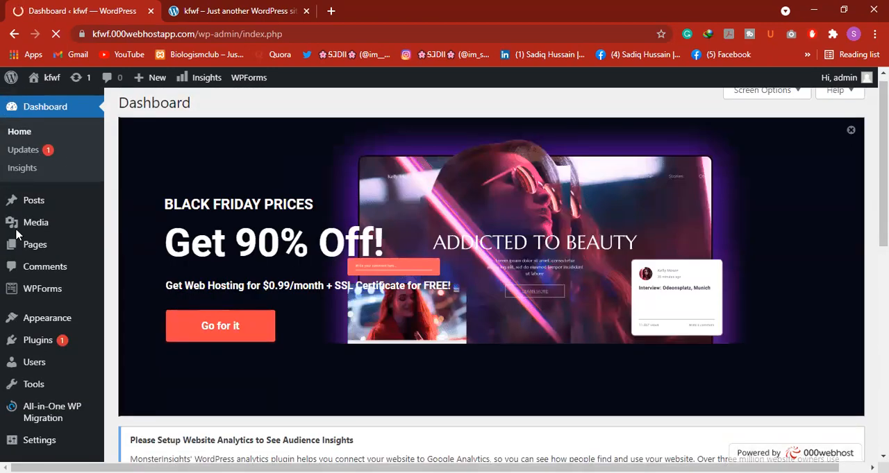
pyautogui.moveTo(16, 236)
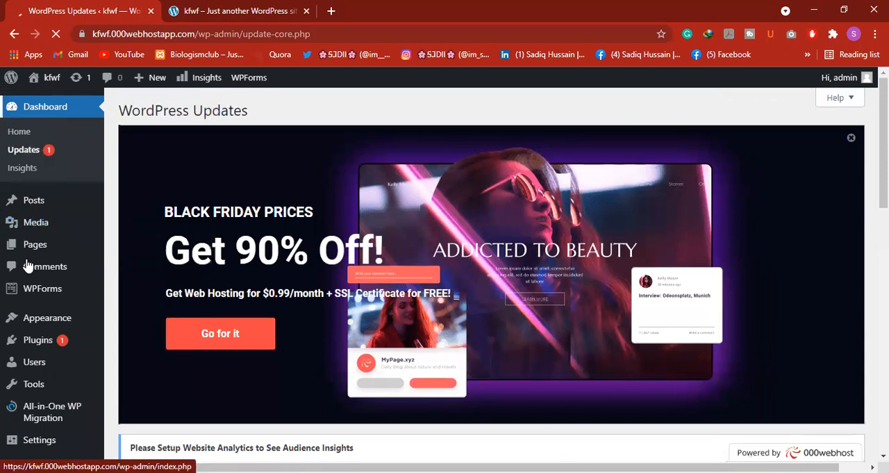
# Open the Themes page of the Appearance section
pyautogui.moveTo(41, 328)
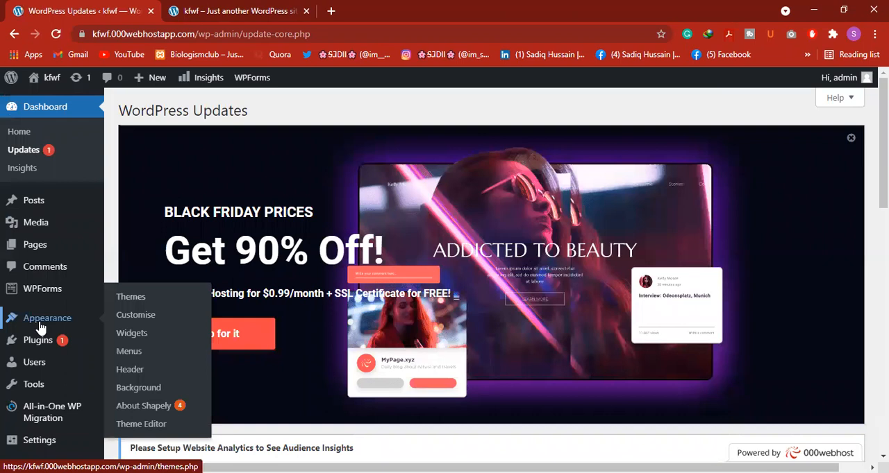
pyautogui.click(40, 328)
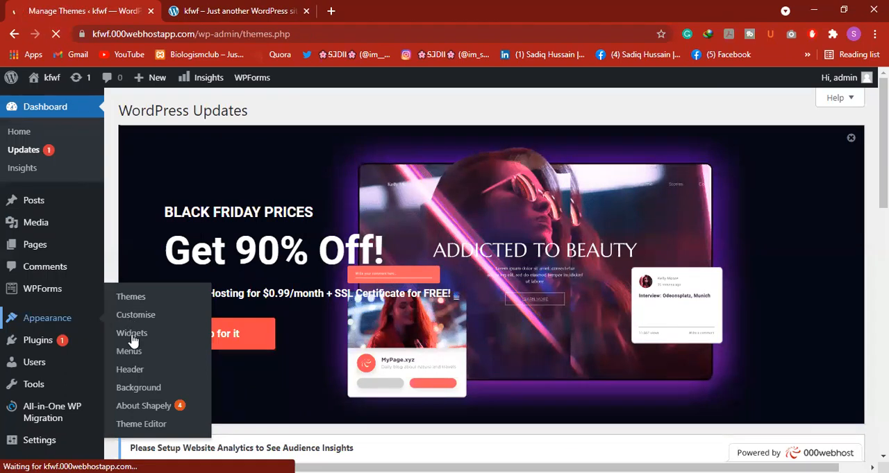
pyautogui.scroll(-5, 138, 295)
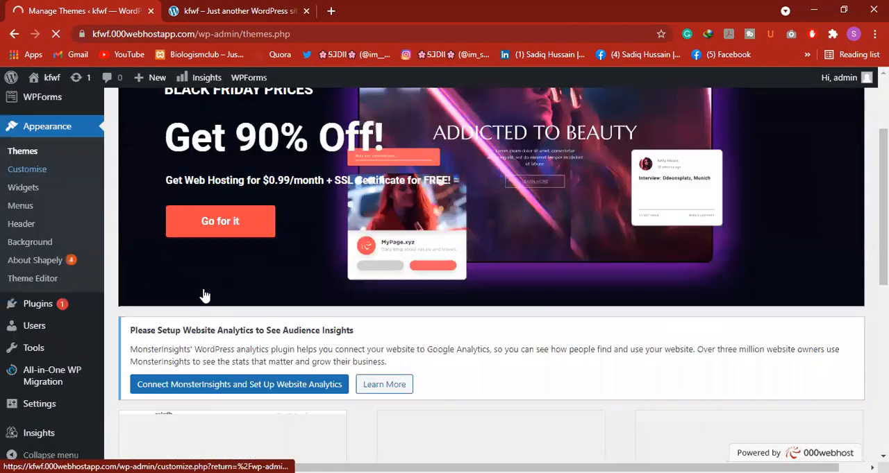
pyautogui.scroll(5, 155, 297)
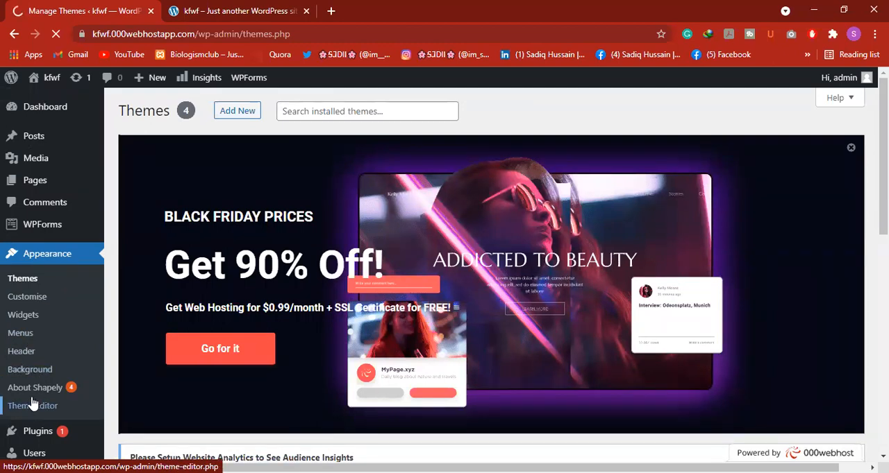
pyautogui.click(16, 279)
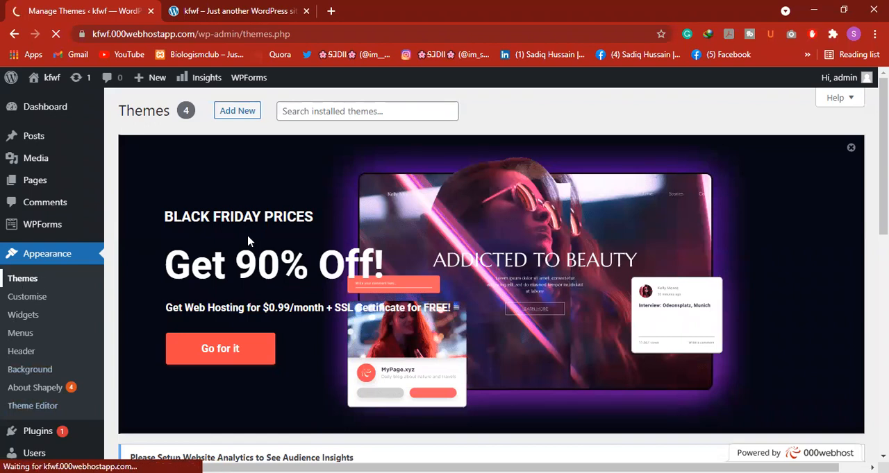
# View the kfwf site's public blog page with its current theme
pyautogui.click(267, 12)
pyautogui.scroll(5, 347, 205)
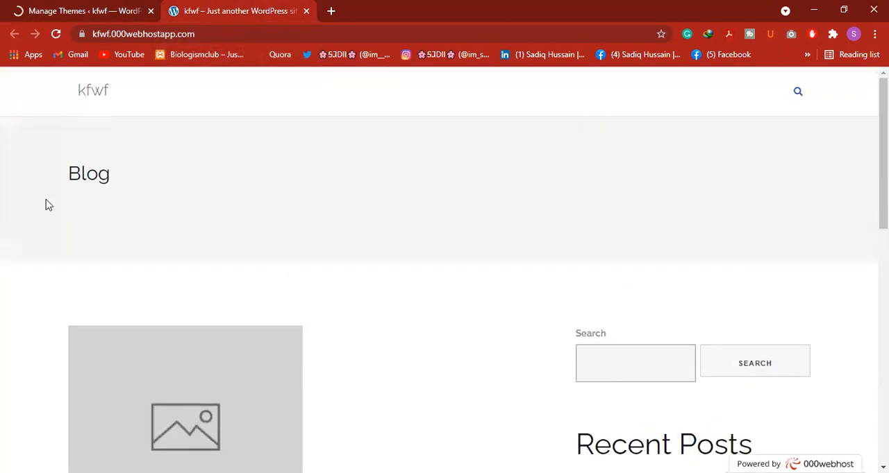
pyautogui.scroll(-2, 299, 228)
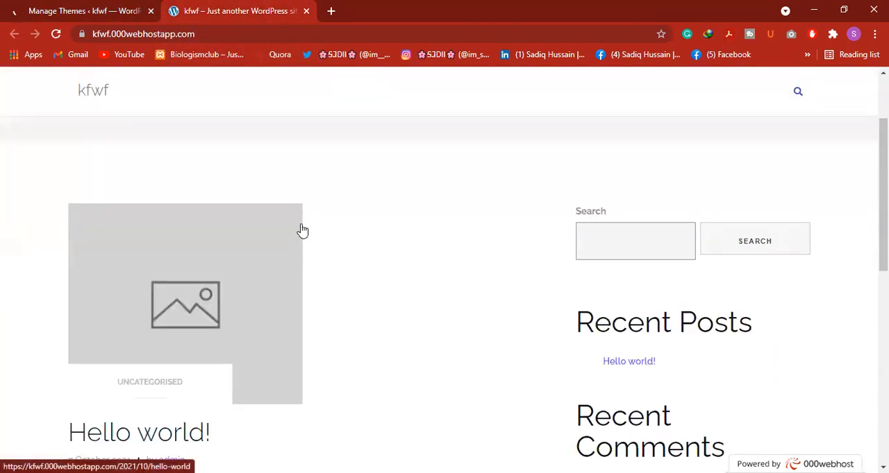
pyautogui.scroll(-2, 302, 230)
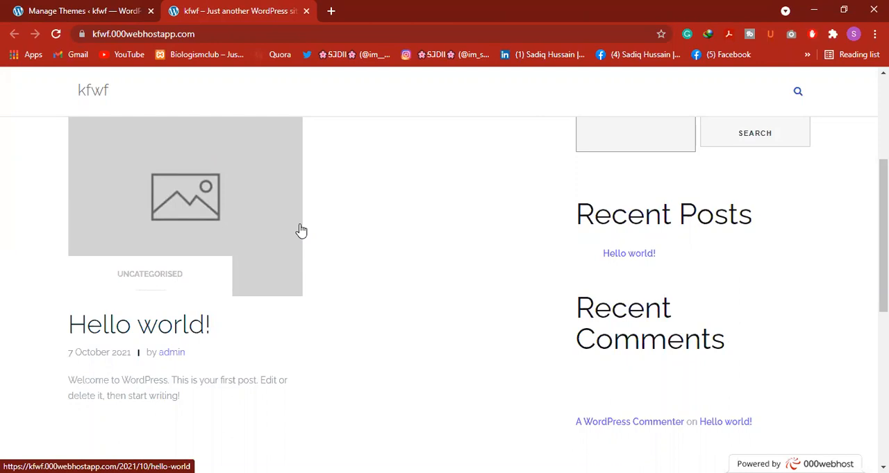
# Return to the Manage Themes page and dismiss the Black Friday advertising banner
pyautogui.click(80, 11)
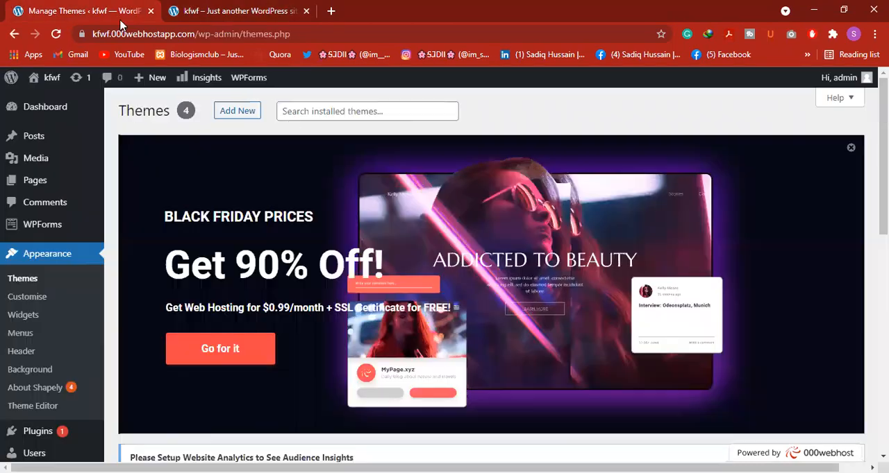
pyautogui.scroll(-3, 477, 293)
pyautogui.scroll(5, 854, 178)
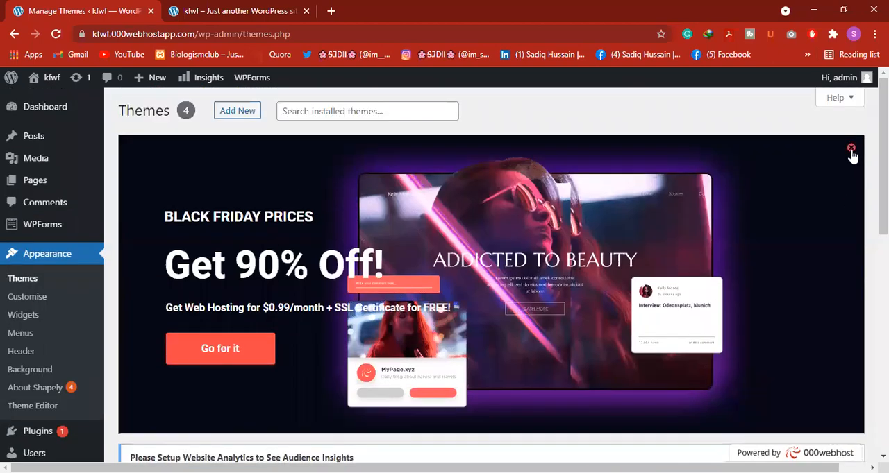
pyautogui.click(852, 149)
pyautogui.scroll(-4, 434, 309)
pyautogui.scroll(3, 434, 309)
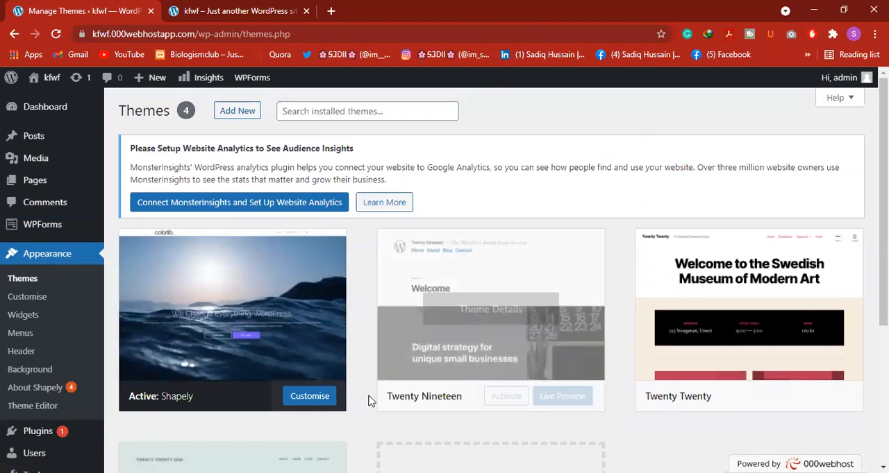
# Look through the installed themes and open the page for adding a new theme
pyautogui.scroll(-1, 488, 373)
pyautogui.scroll(-3, 323, 410)
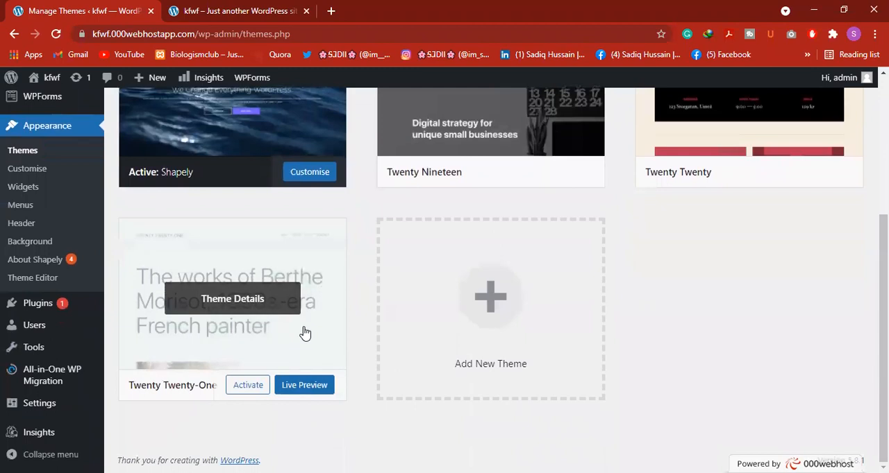
pyautogui.scroll(3, 467, 308)
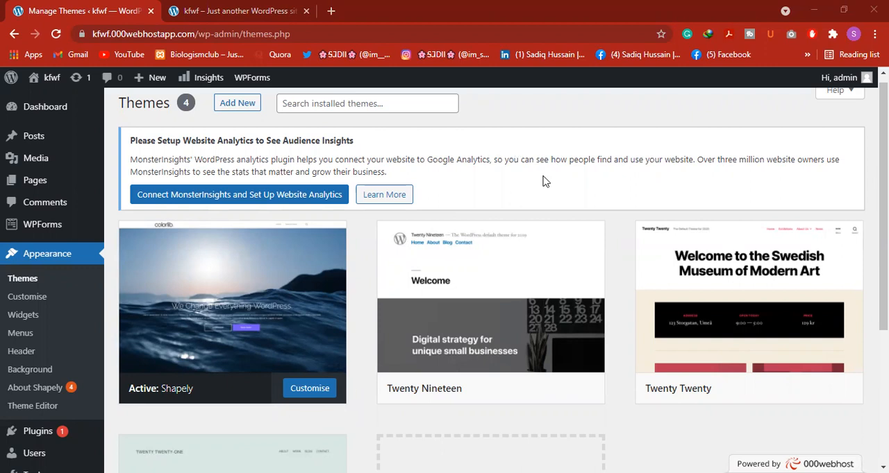
pyautogui.scroll(1, 211, 183)
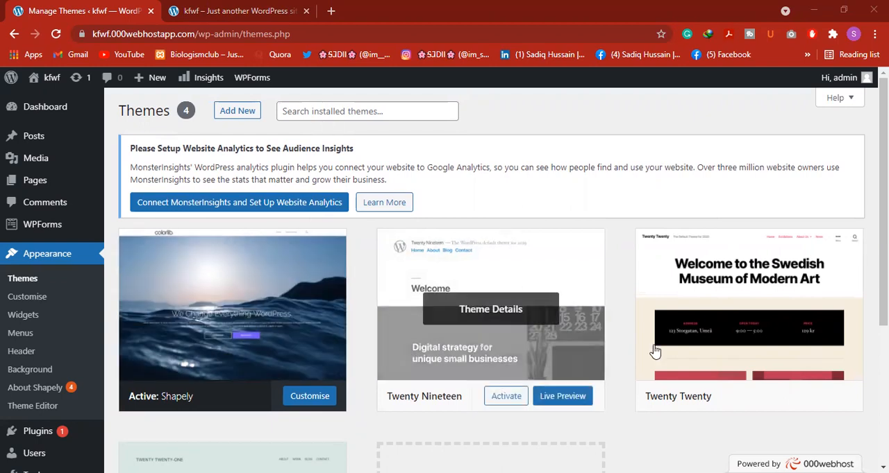
pyautogui.scroll(-2, 591, 359)
pyautogui.scroll(-1, 591, 359)
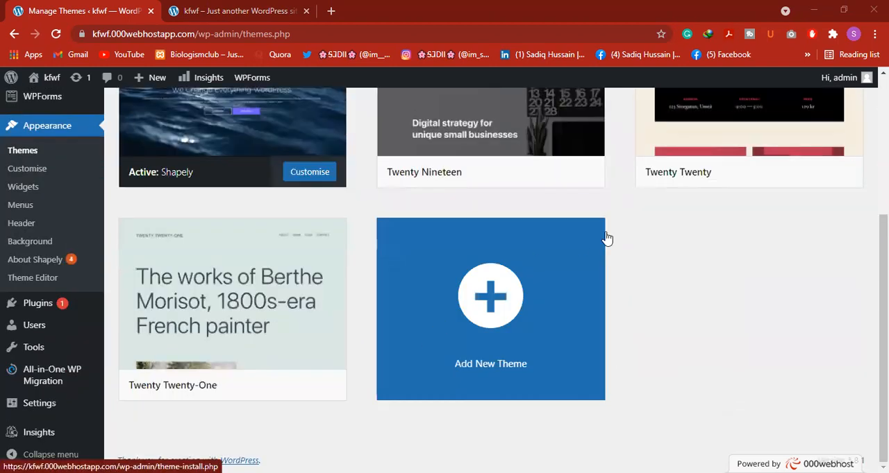
pyautogui.click(486, 316)
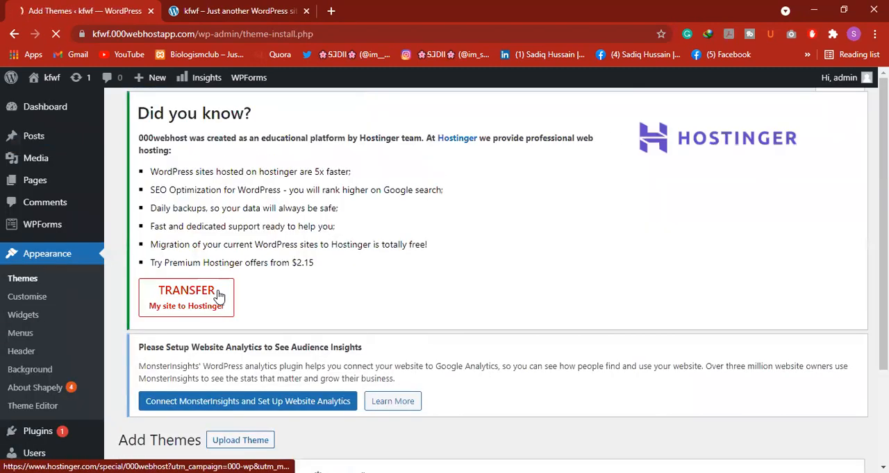
# Dismiss the Black Friday banner on the Add Themes page
pyautogui.scroll(-1, 236, 333)
pyautogui.scroll(-1, 236, 308)
pyautogui.scroll(-1, 243, 340)
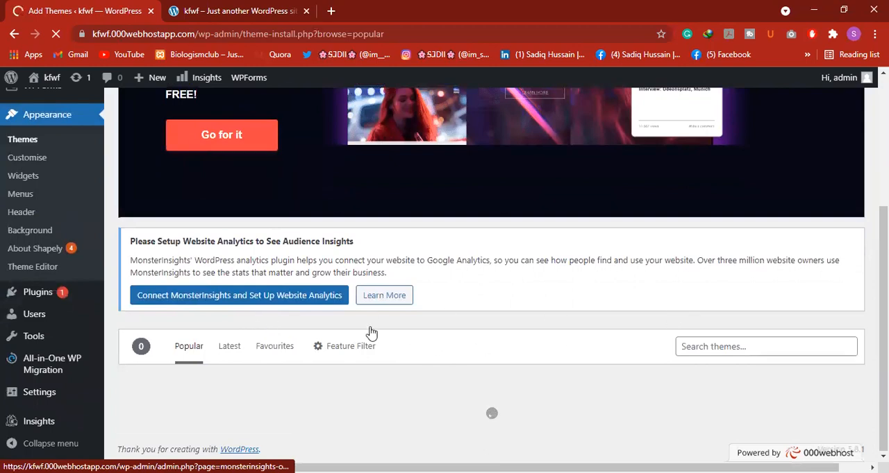
pyautogui.scroll(2, 343, 331)
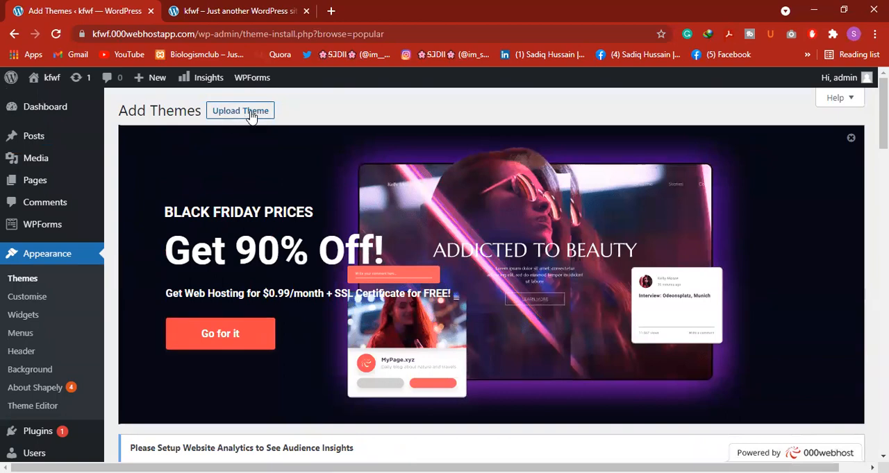
pyautogui.click(851, 139)
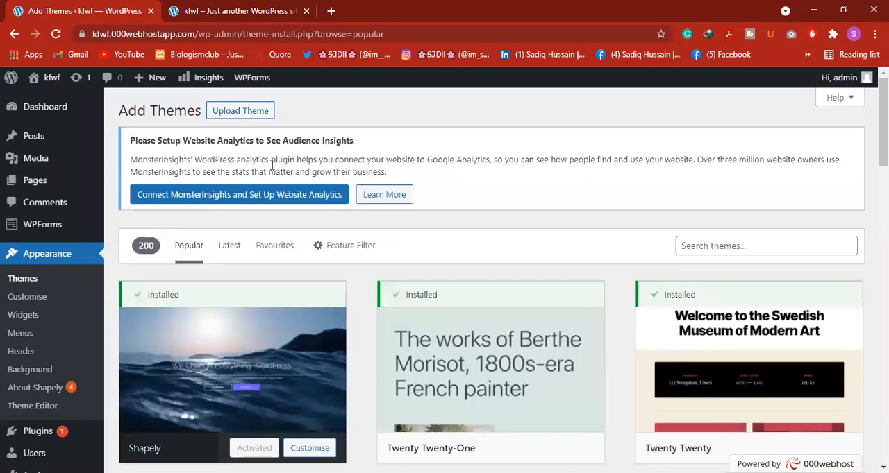
# Install the OceanWP theme from the popular themes and activate it on the site
pyautogui.scroll(-6, 313, 249)
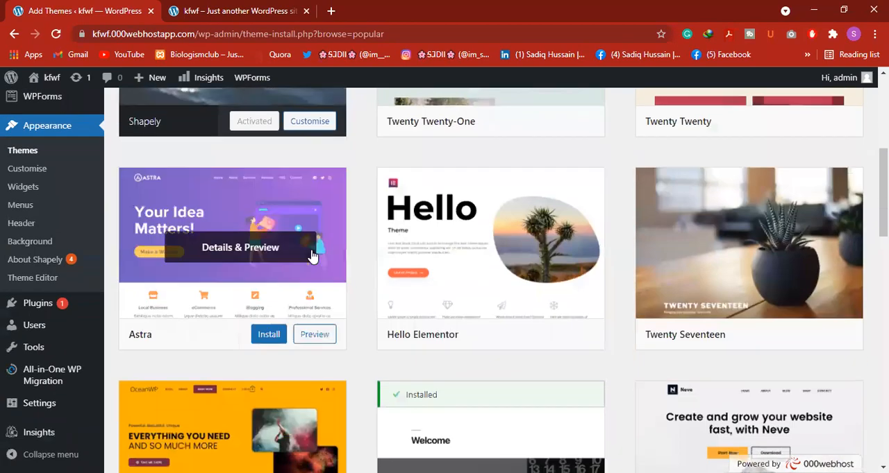
pyautogui.scroll(5, 205, 266)
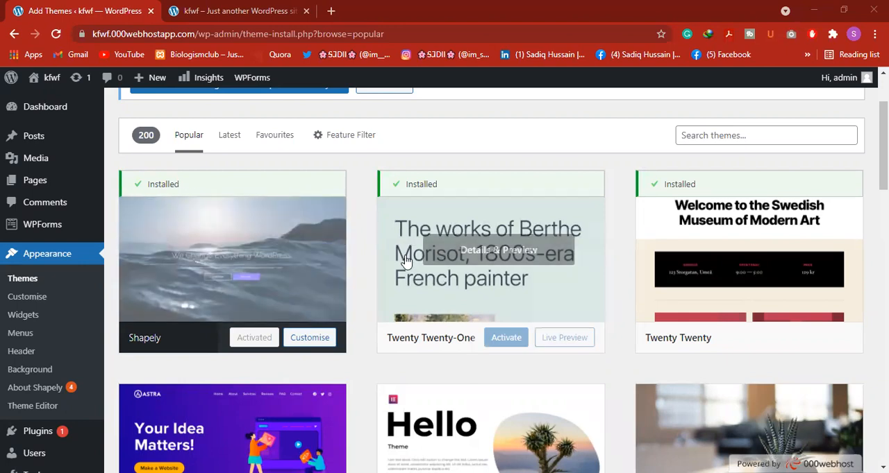
pyautogui.scroll(-2, 406, 260)
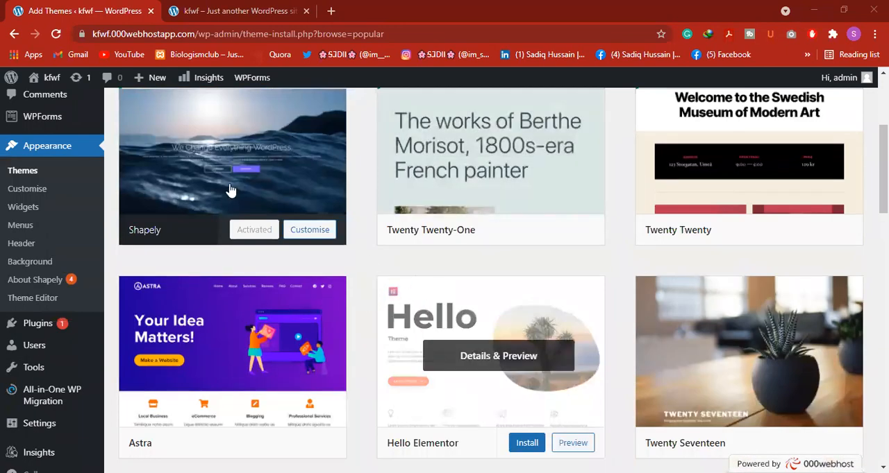
pyautogui.scroll(-4, 367, 258)
pyautogui.scroll(-4, 257, 256)
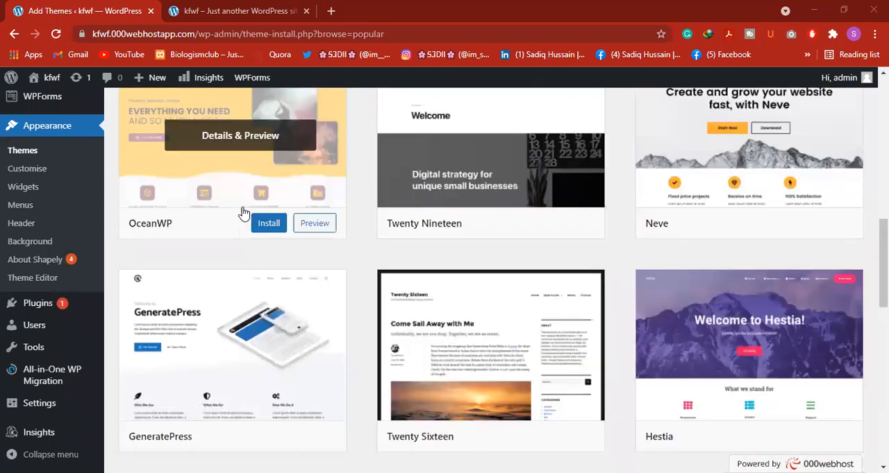
pyautogui.scroll(3, 243, 213)
pyautogui.scroll(-1, 224, 319)
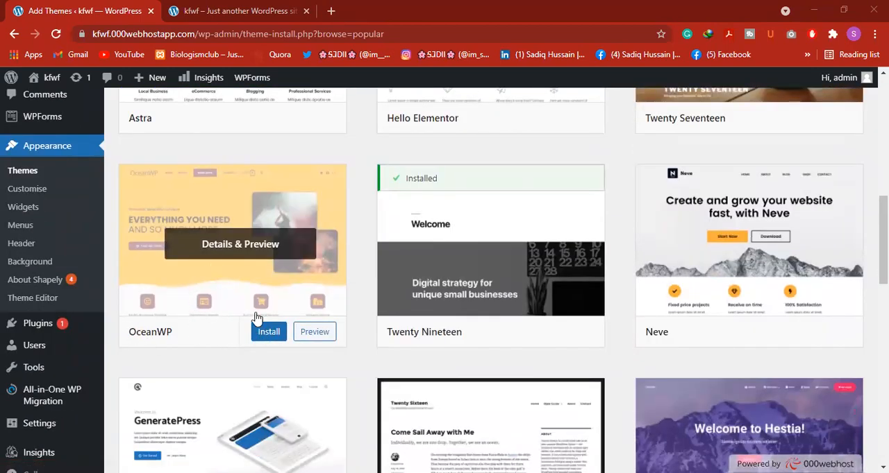
pyautogui.click(267, 333)
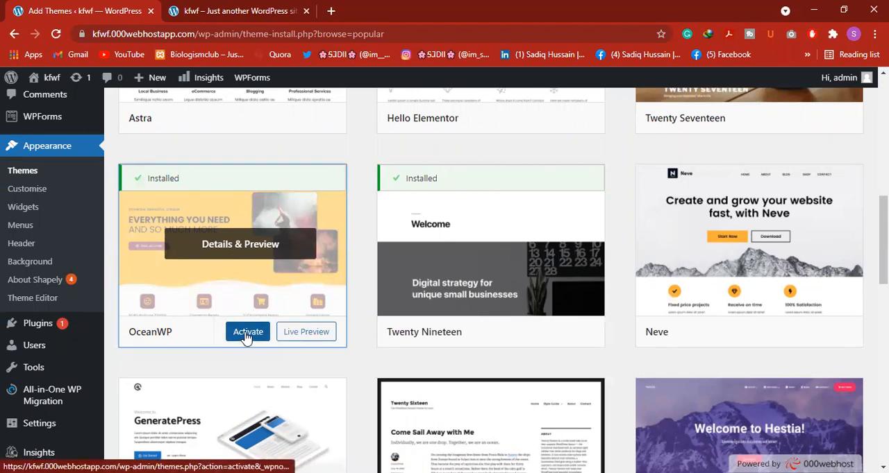
pyautogui.click(245, 336)
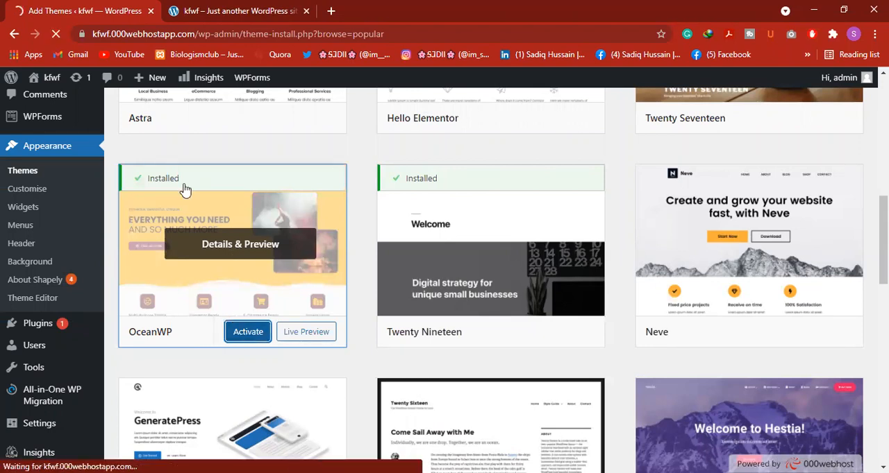
# Reload the kfwf public site and view its front page with the OceanWP theme
pyautogui.click(229, 11)
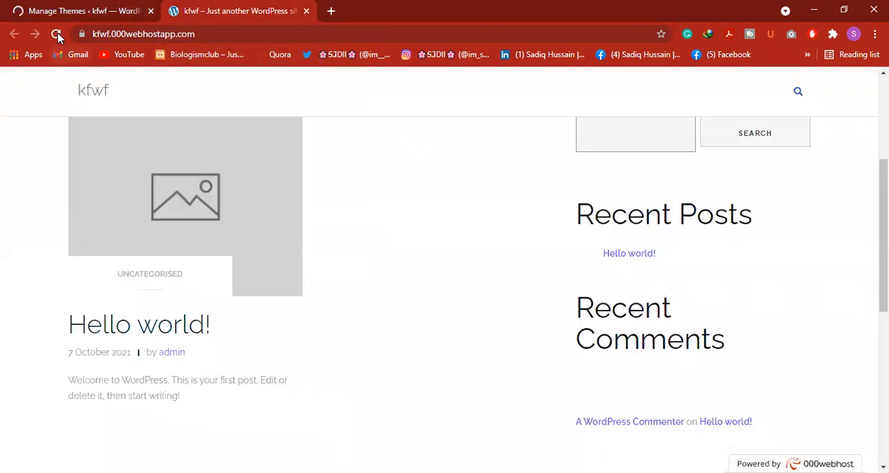
pyautogui.click(58, 36)
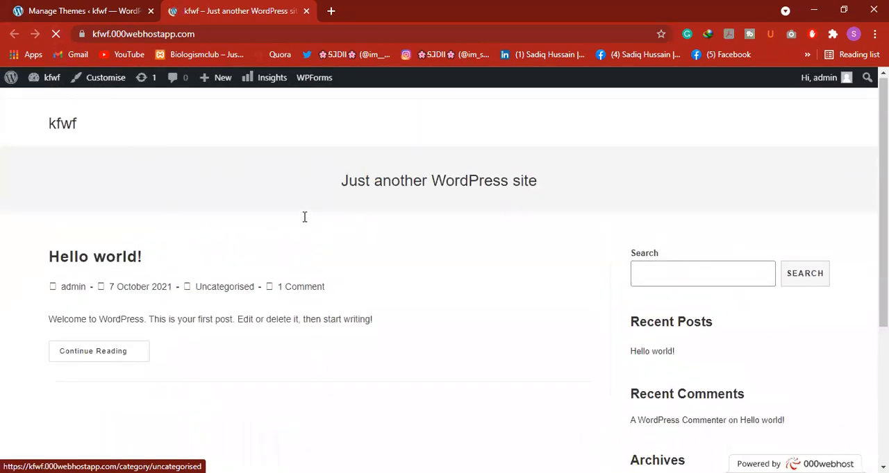
pyautogui.scroll(-4, 341, 238)
pyautogui.scroll(4, 310, 235)
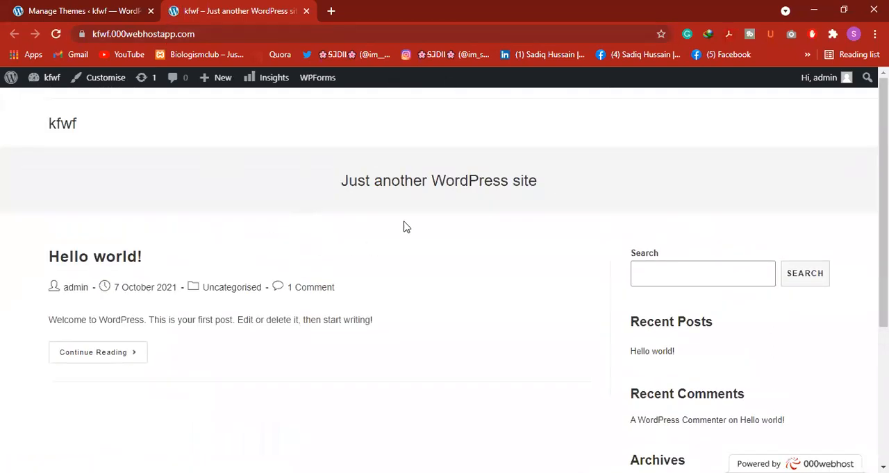
# Look over the kfwf front page in the OceanWP theme from the header down to the footer
pyautogui.scroll(-3, 354, 257)
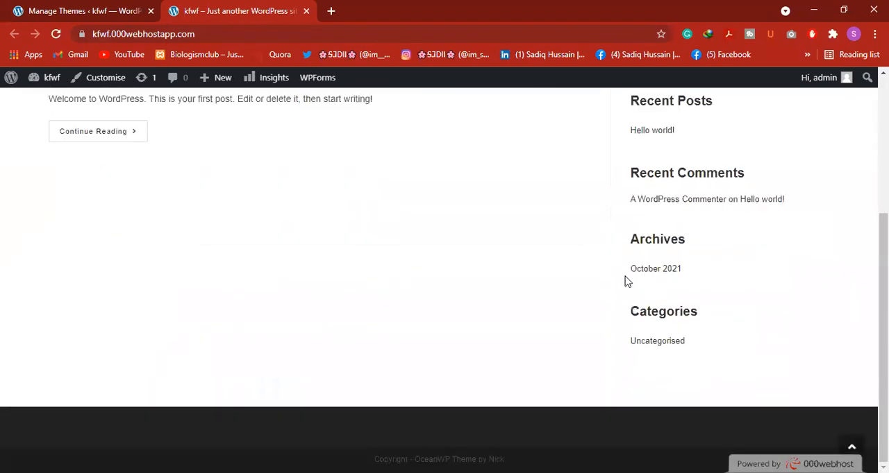
pyautogui.scroll(2, 635, 257)
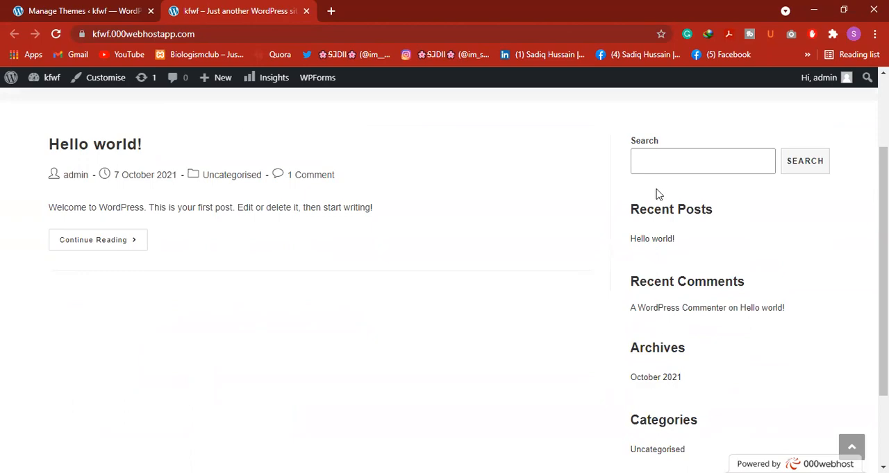
pyautogui.scroll(1, 215, 217)
pyautogui.scroll(1, 215, 217)
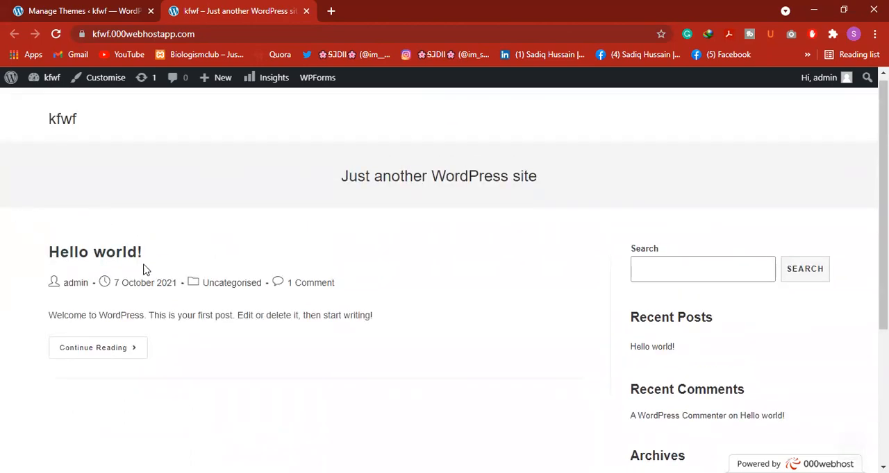
# Return to the site's theme management, open the page for adding a new theme and list the latest themes
pyautogui.click(77, 11)
pyautogui.scroll(-10, 436, 292)
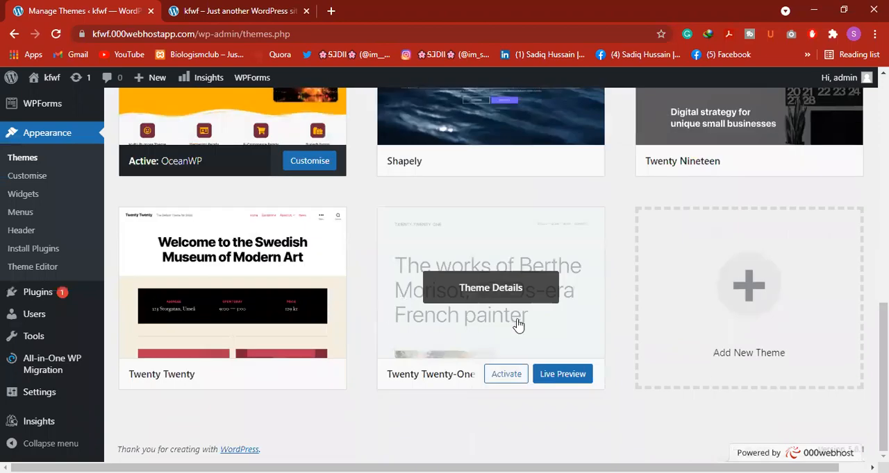
pyautogui.click(705, 311)
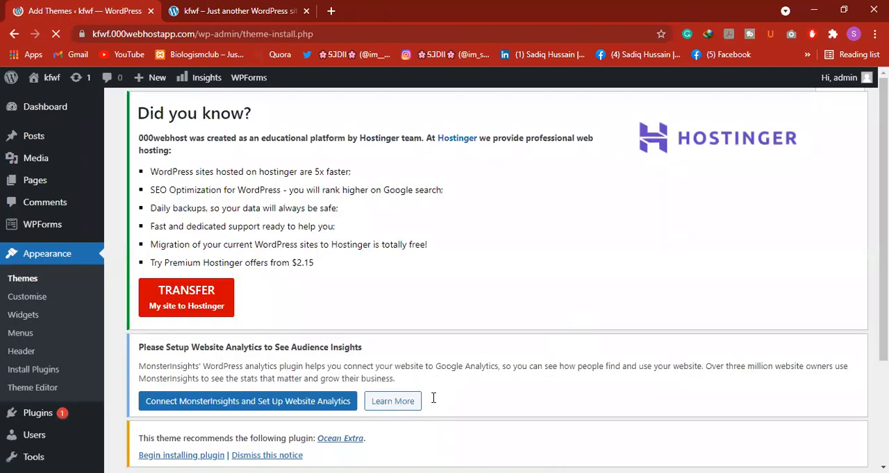
pyautogui.scroll(-3, 288, 390)
pyautogui.scroll(-2, 373, 299)
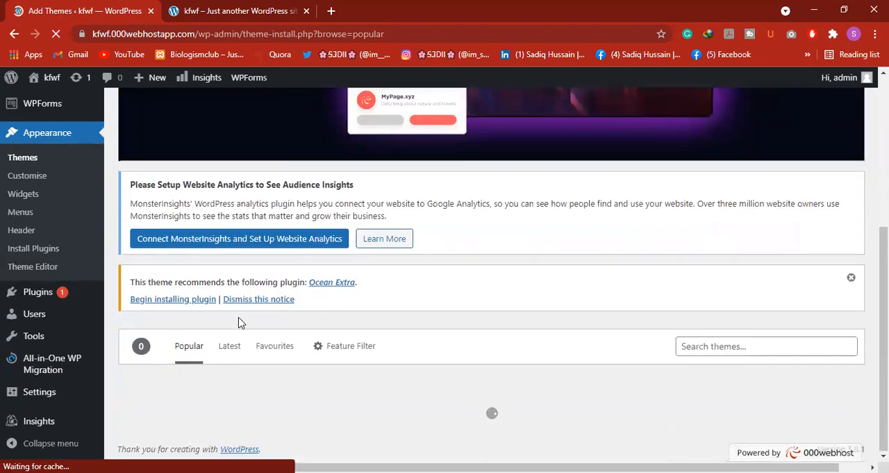
pyautogui.click(230, 352)
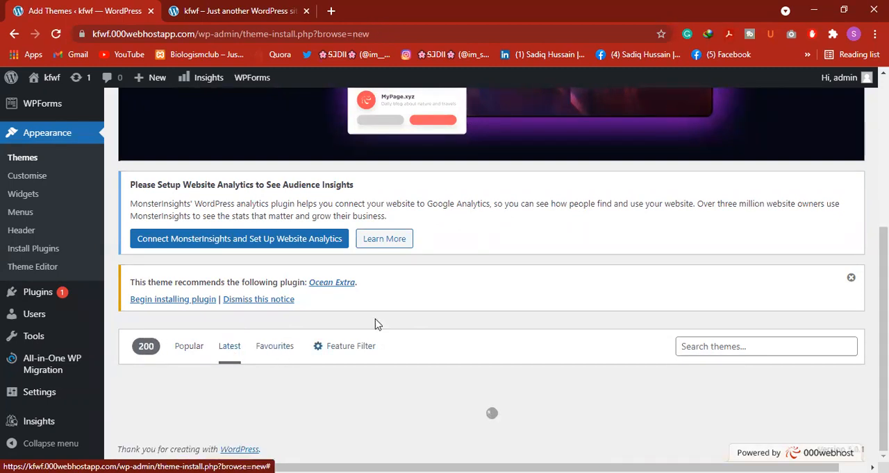
# Find the Bosa Finance theme among the latest themes, install it and activate it on the site
pyautogui.scroll(-1, 290, 336)
pyautogui.scroll(-2, 290, 336)
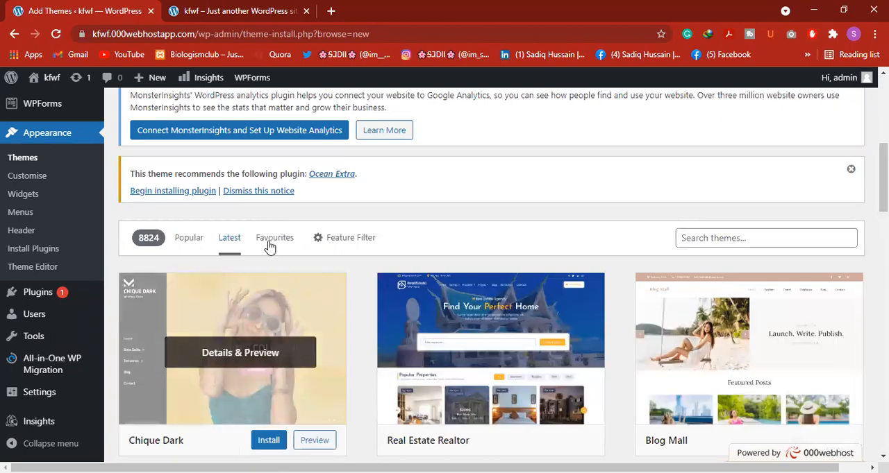
pyautogui.scroll(-3, 343, 315)
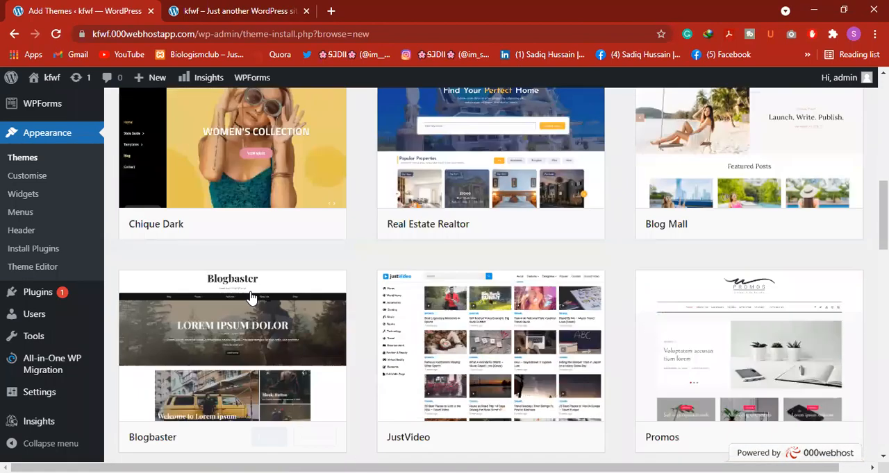
pyautogui.scroll(-5, 218, 241)
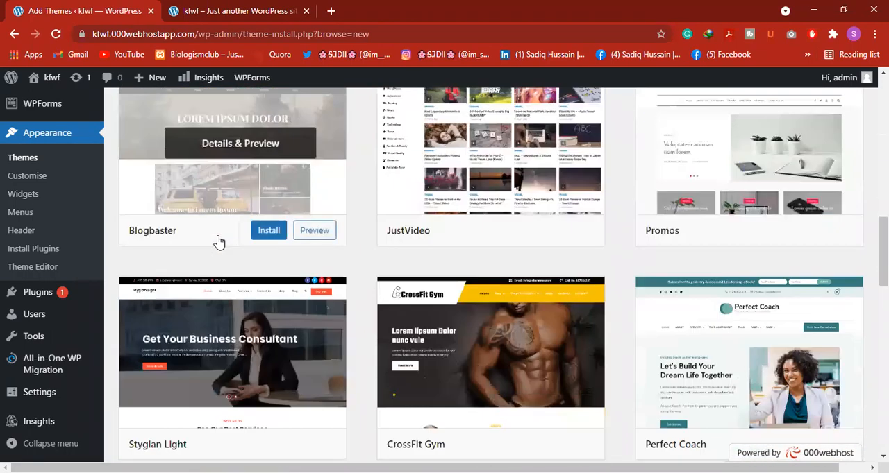
pyautogui.scroll(-2, 219, 241)
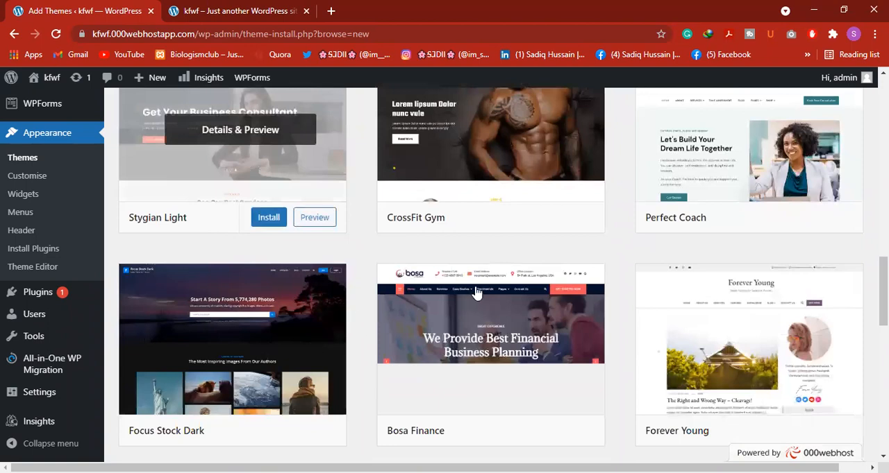
pyautogui.scroll(-2, 515, 328)
pyautogui.click(515, 328)
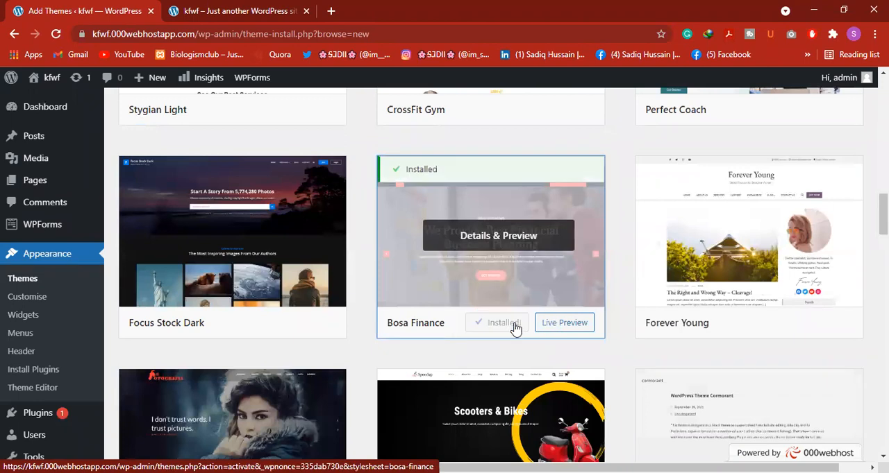
pyautogui.click(503, 323)
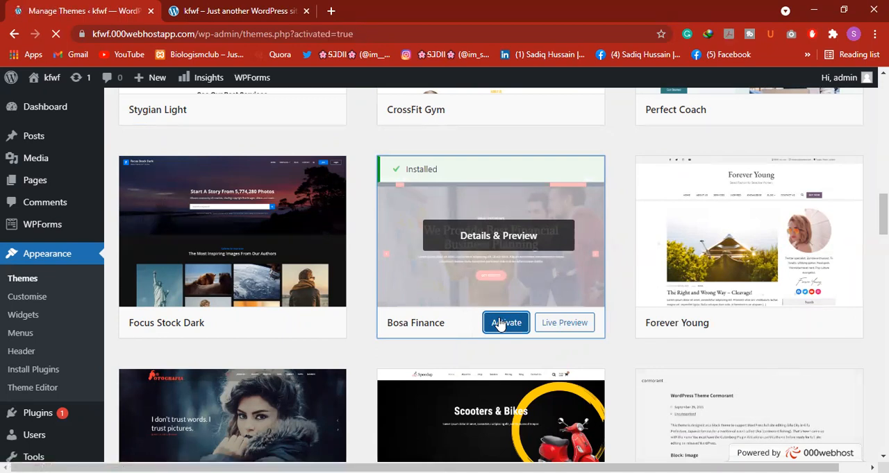
# Reload the kfwf public site and look through its whole front page in the Bosa Finance theme
pyautogui.click(202, 9)
pyautogui.click(56, 33)
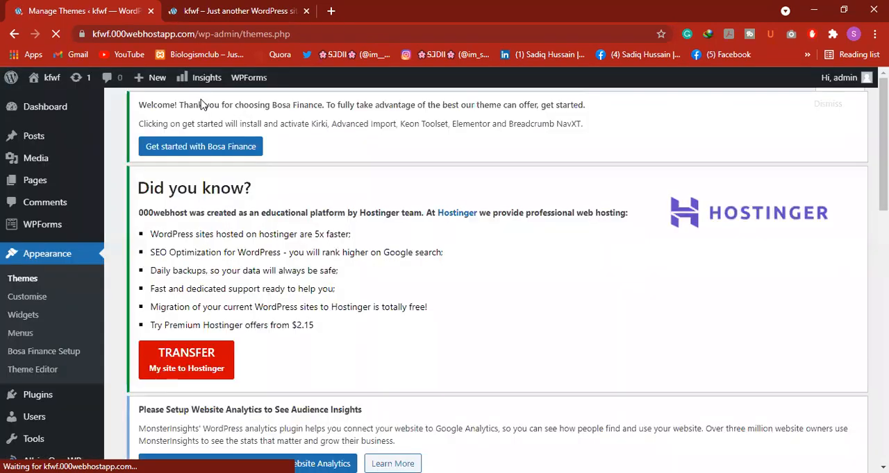
pyautogui.click(191, 10)
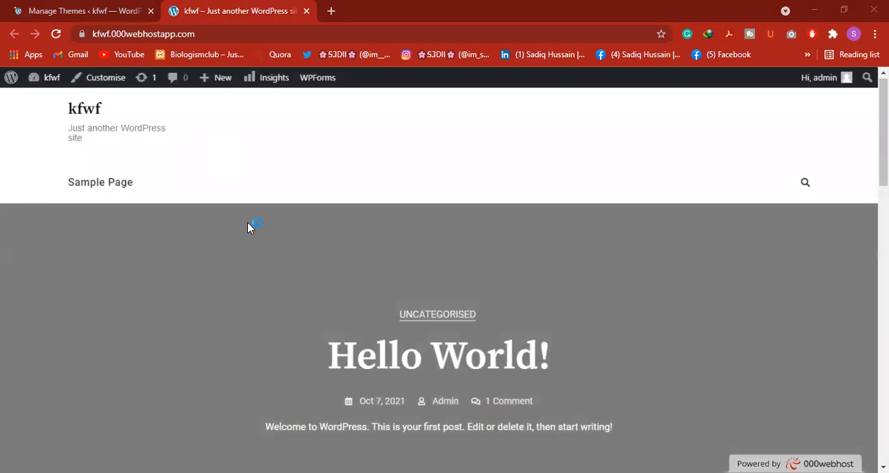
pyautogui.scroll(-10, 264, 271)
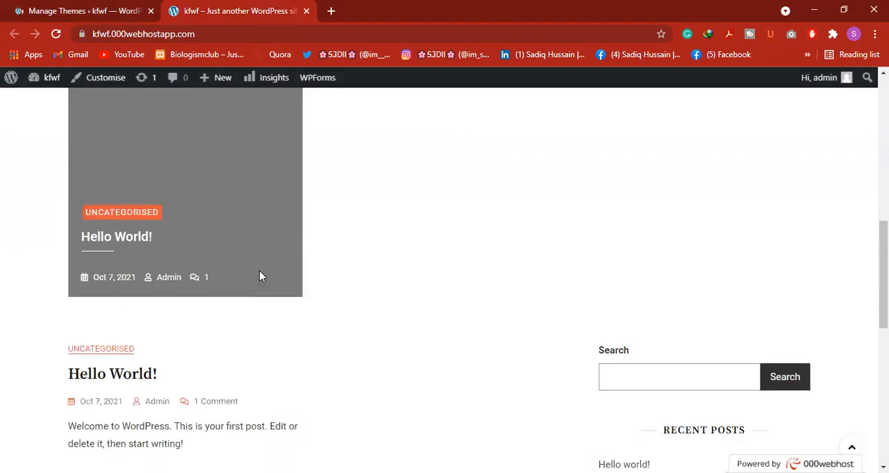
pyautogui.scroll(-3, 256, 278)
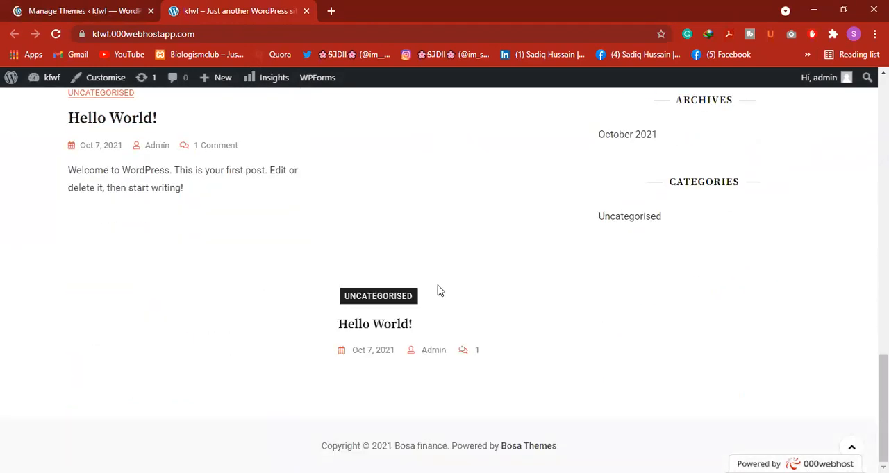
pyautogui.scroll(8, 420, 300)
pyautogui.scroll(5, 420, 300)
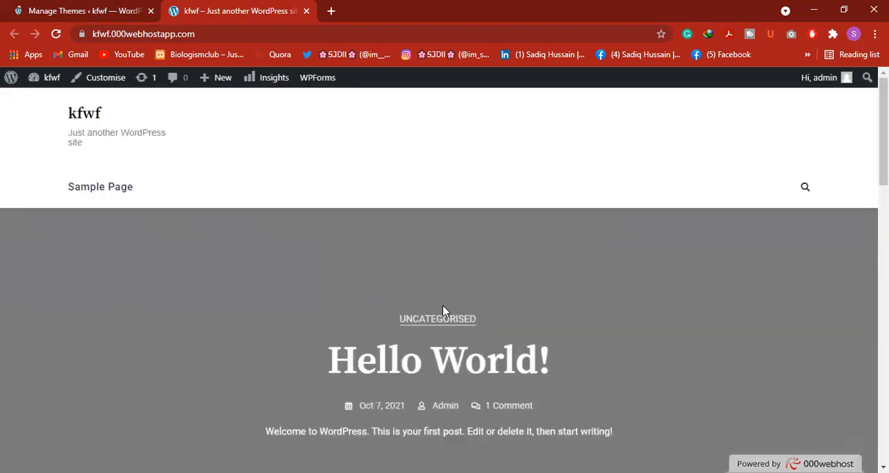
pyautogui.scroll(-3, 556, 336)
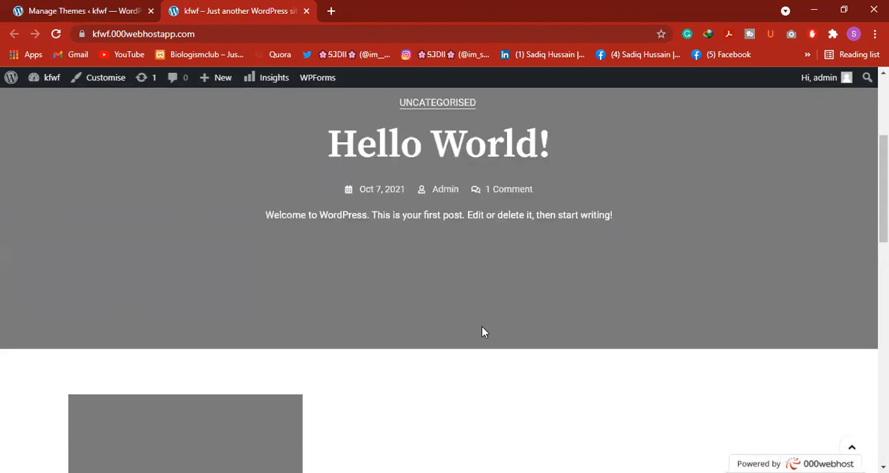
pyautogui.scroll(-4, 321, 375)
pyautogui.scroll(-5, 349, 383)
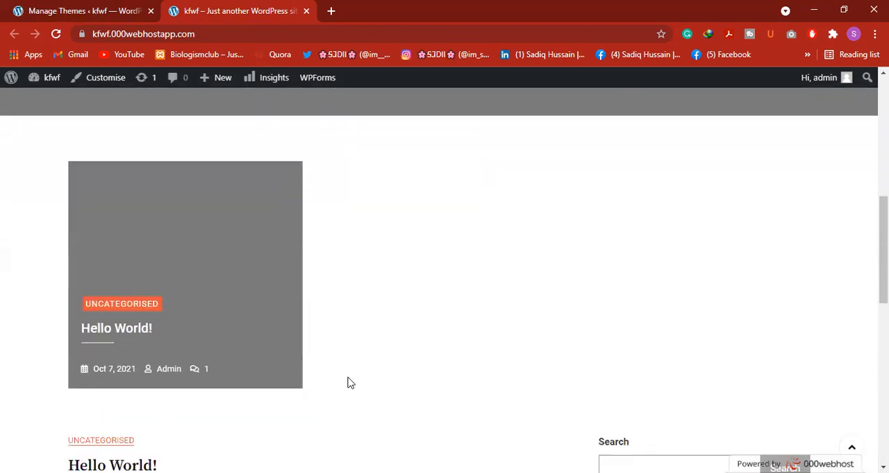
pyautogui.scroll(-4, 621, 370)
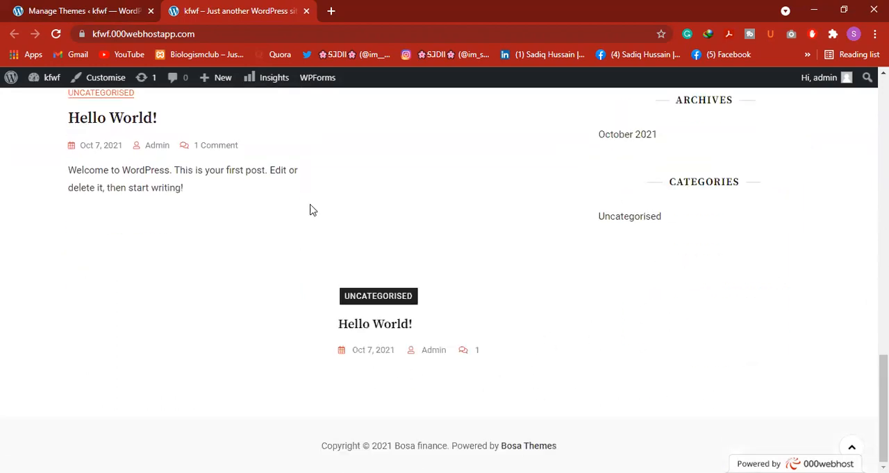
pyautogui.scroll(3, 310, 300)
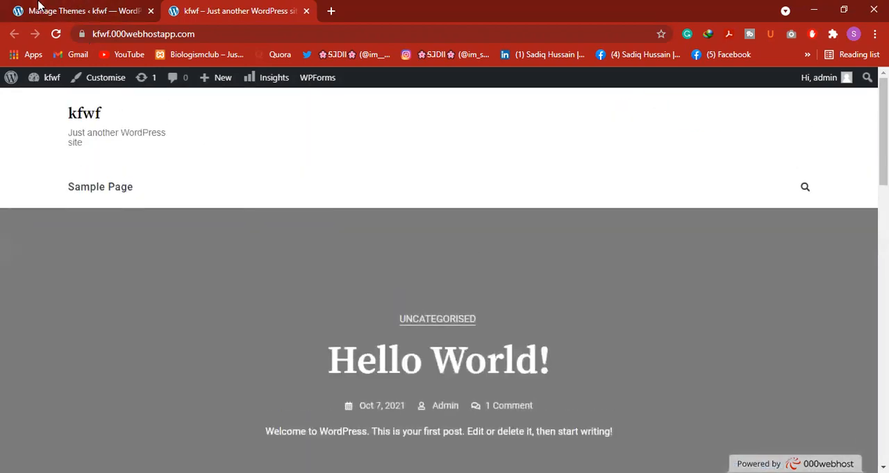
# Go back to the Themes page and dismiss the Hostinger notice and the Bosa Finance welcome notice
pyautogui.click(43, 8)
pyautogui.scroll(-5, 332, 341)
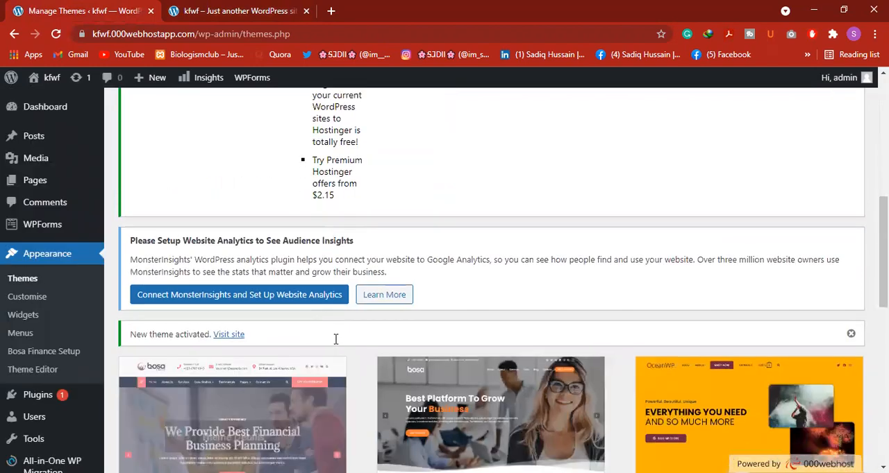
pyautogui.scroll(10, 333, 340)
pyautogui.click(850, 232)
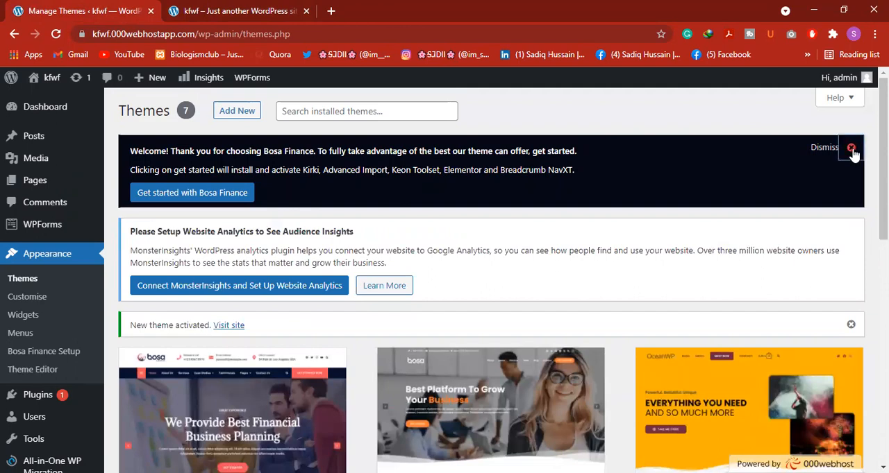
pyautogui.click(851, 150)
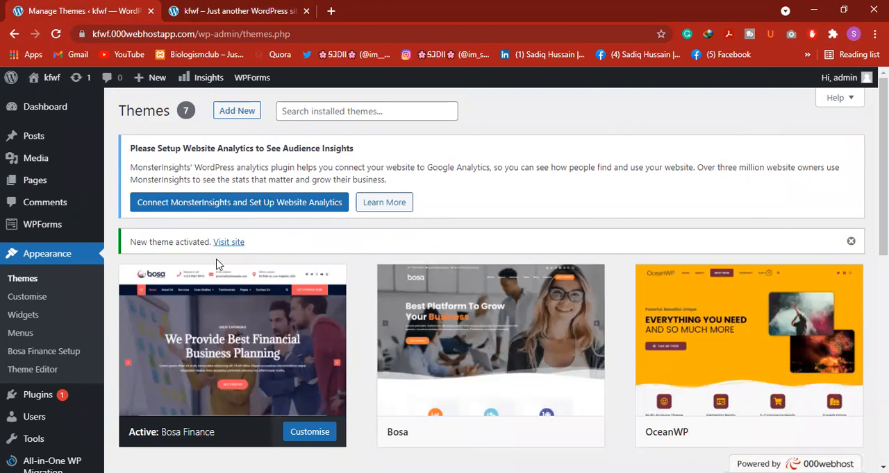
# Start customising the active Bosa Finance theme and open its Site Identity settings
pyautogui.scroll(-2, 216, 263)
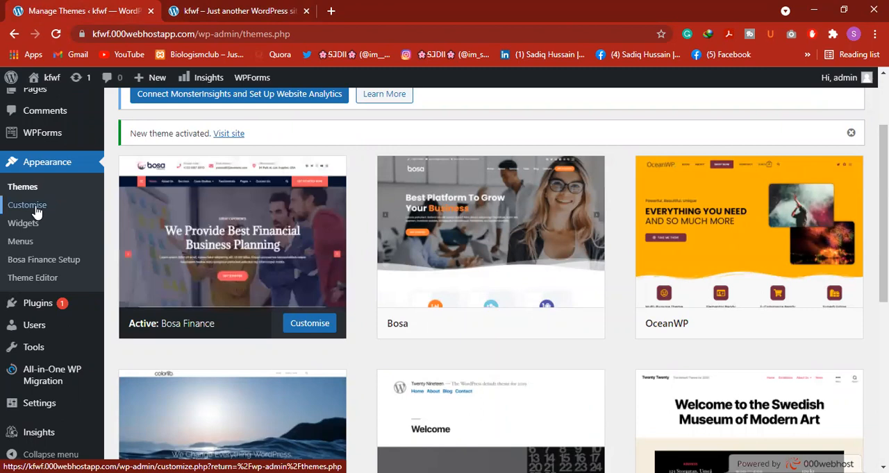
pyautogui.click(309, 324)
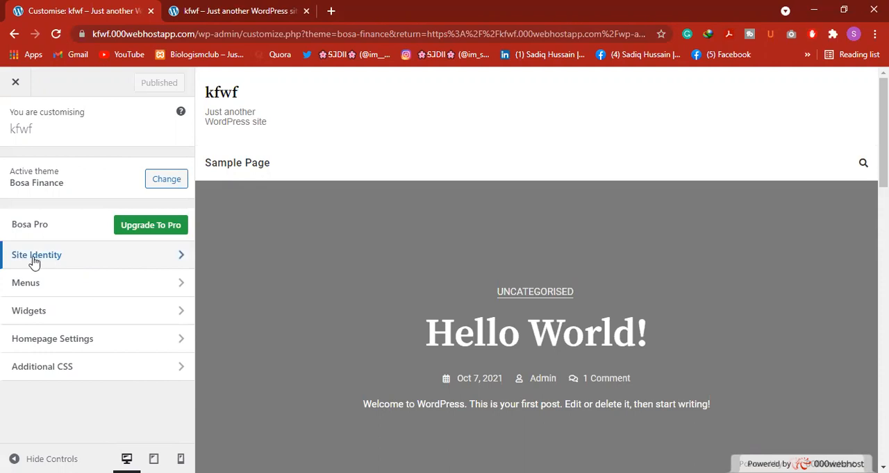
pyautogui.click(182, 257)
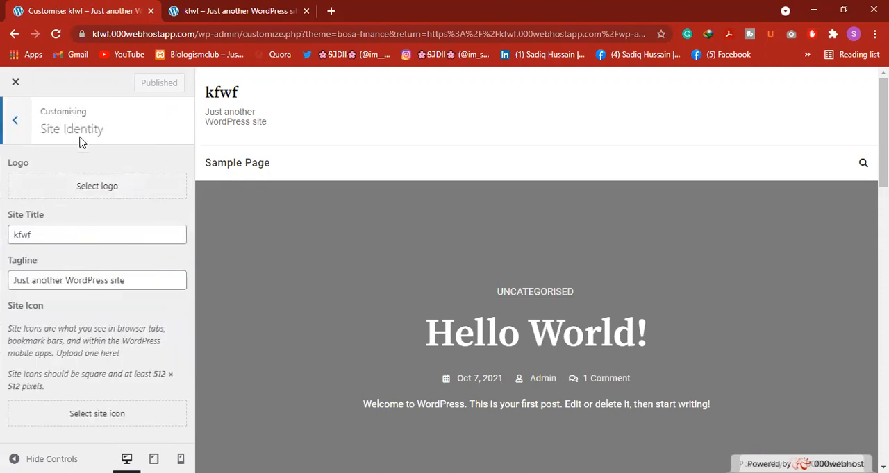
# Examine the file upload and Media Library options for choosing a site logo, without selecting an image
pyautogui.click(95, 193)
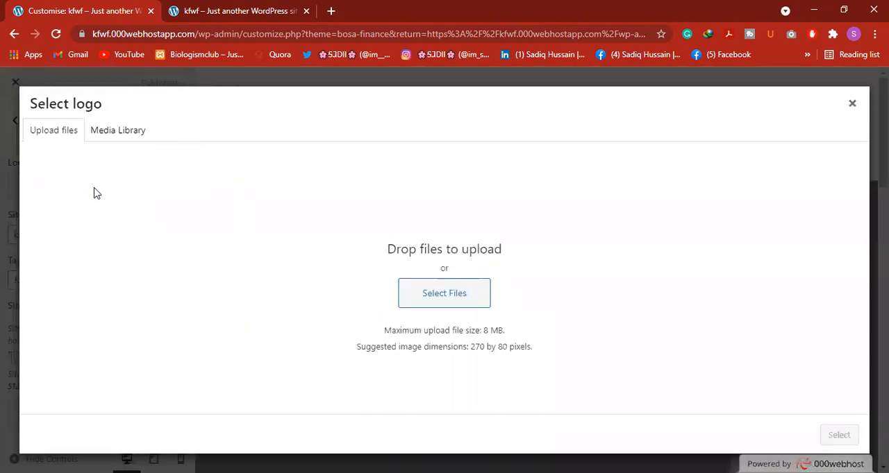
pyautogui.click(851, 106)
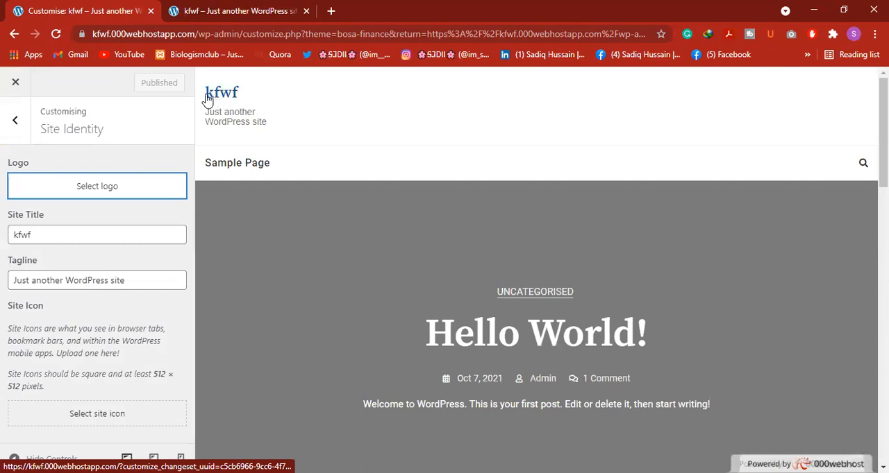
pyautogui.click(120, 193)
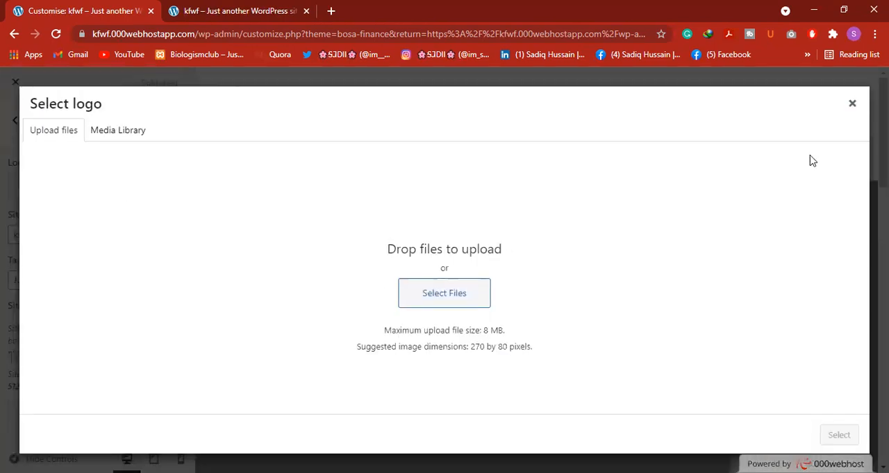
pyautogui.click(851, 105)
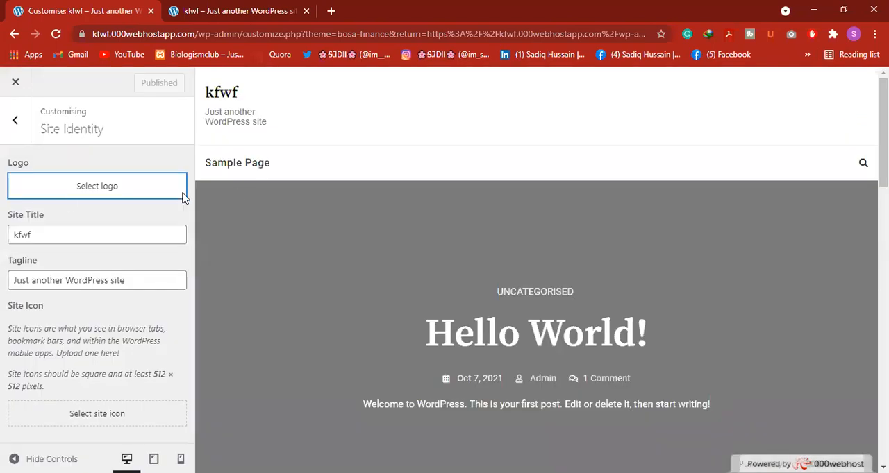
pyautogui.click(69, 191)
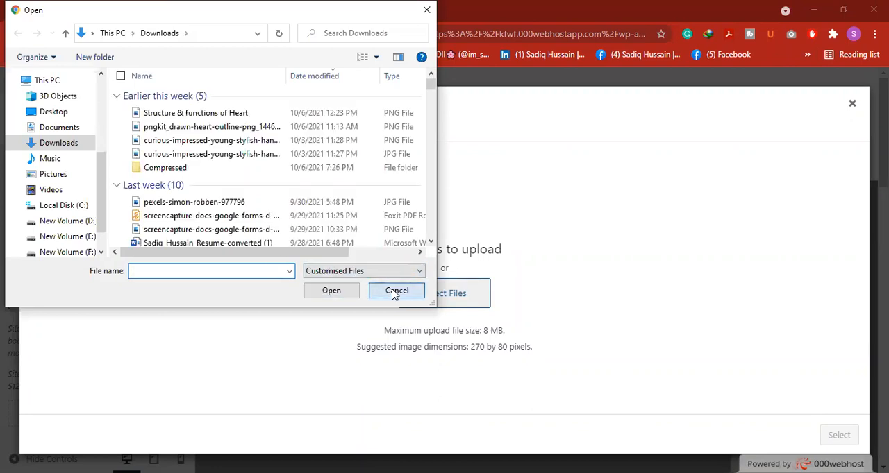
pyautogui.click(390, 291)
pyautogui.click(127, 135)
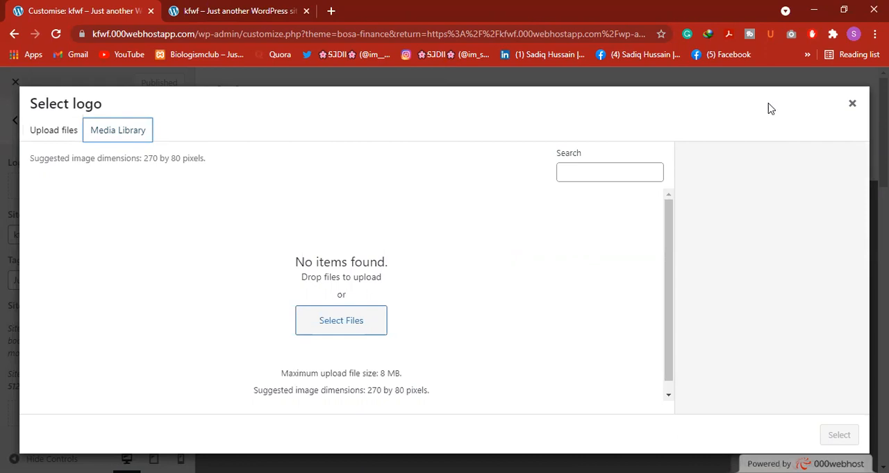
pyautogui.click(852, 106)
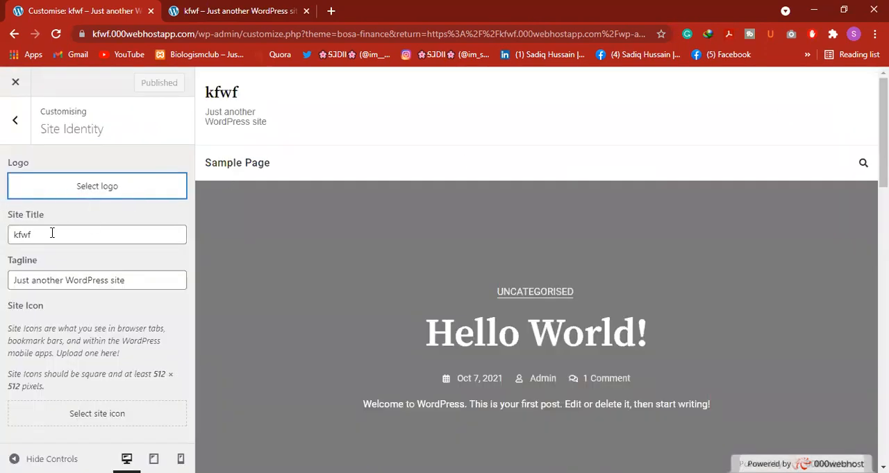
# Replace the site tagline with "Social Wellfare Trust" and publish the change
pyautogui.click(53, 229)
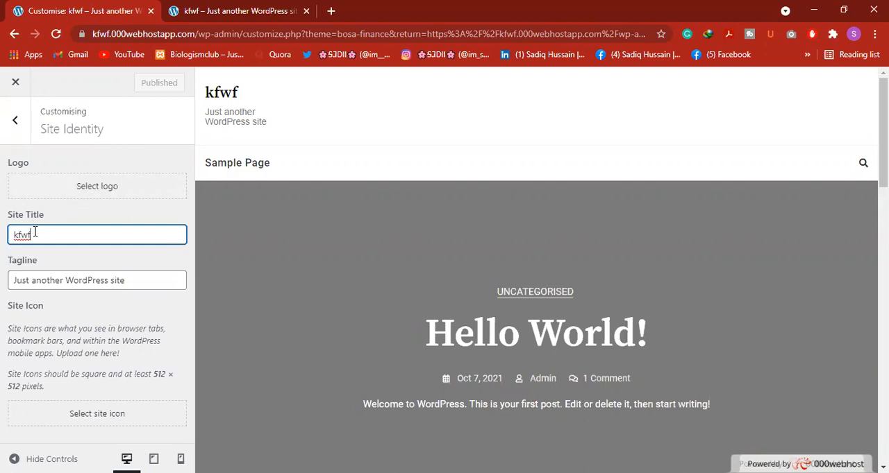
pyautogui.click(137, 282)
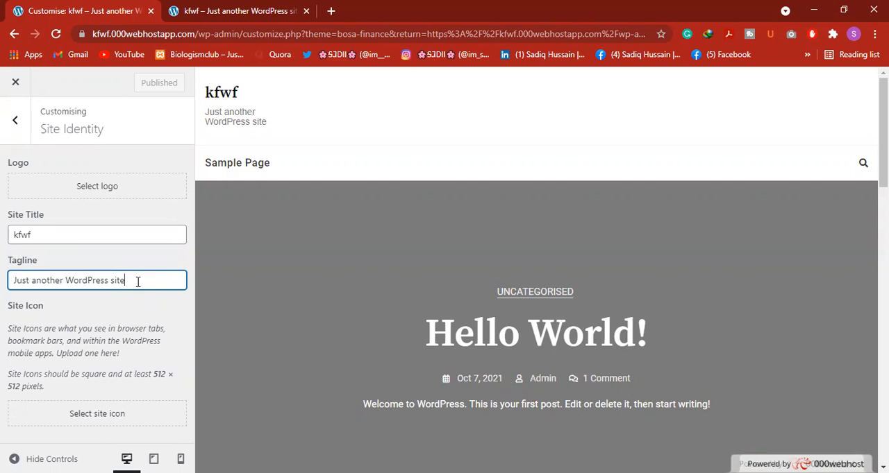
pyautogui.press('BackSpace')
pyautogui.press('BackSpace')
pyautogui.press('BackSpace')
pyautogui.press('BackSpace')
pyautogui.press('BackSpace')
pyautogui.press('BackSpace')
pyautogui.press('BackSpace')
pyautogui.press('BackSpace')
pyautogui.press('BackSpace')
pyautogui.press('BackSpace')
pyautogui.press('BackSpace')
pyautogui.press('BackSpace')
pyautogui.press('BackSpace')
pyautogui.press('BackSpace')
pyautogui.press('BackSpace')
pyautogui.press('BackSpace')
pyautogui.press('BackSpace')
pyautogui.press('BackSpace')
pyautogui.press('BackSpace')
pyautogui.press('BackSpace')
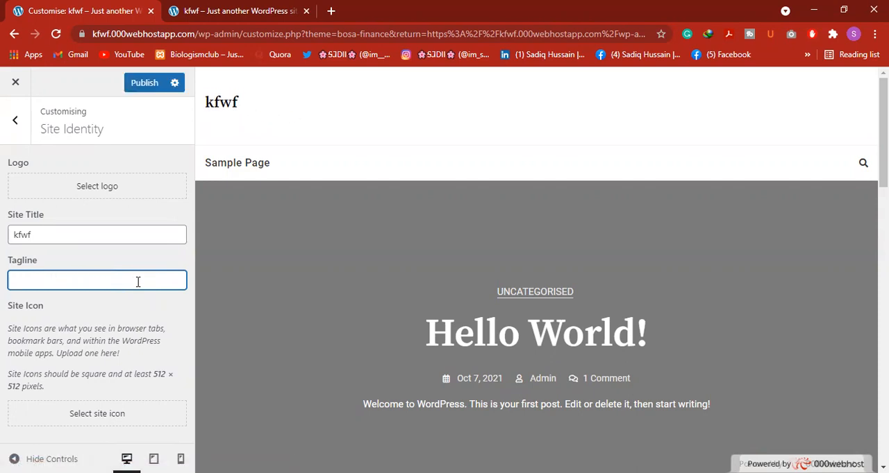
pyautogui.write('Social Welafer')
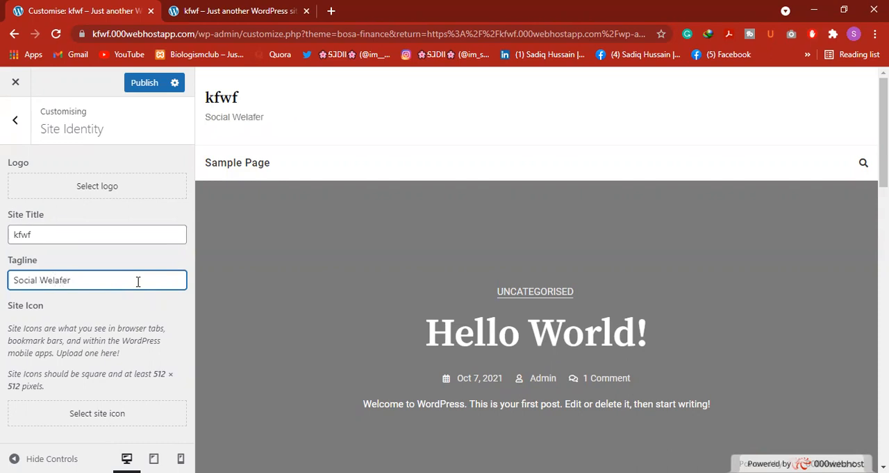
pyautogui.press('BackSpace')
pyautogui.press('BackSpace')
pyautogui.press('BackSpace')
pyautogui.press('BackSpace')
pyautogui.write('lfare tRU')
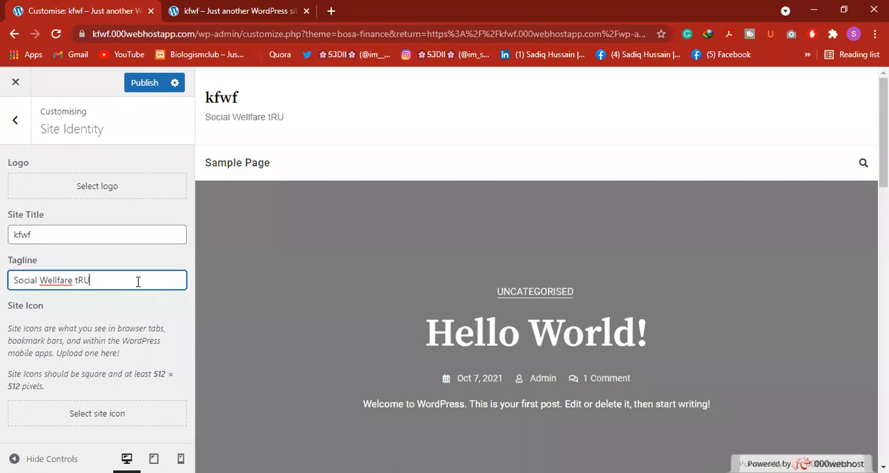
pyautogui.write('SYT')
pyautogui.press('BackSpace')
pyautogui.press('BackSpace')
pyautogui.press('BackSpace')
pyautogui.press('BackSpace')
pyautogui.press('BackSpace')
pyautogui.press('BackSpace')
pyautogui.click(108, 310)
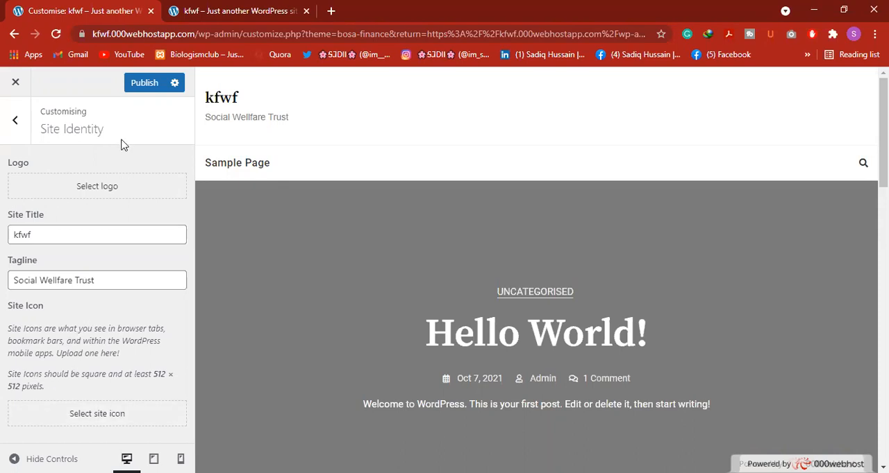
pyautogui.click(145, 86)
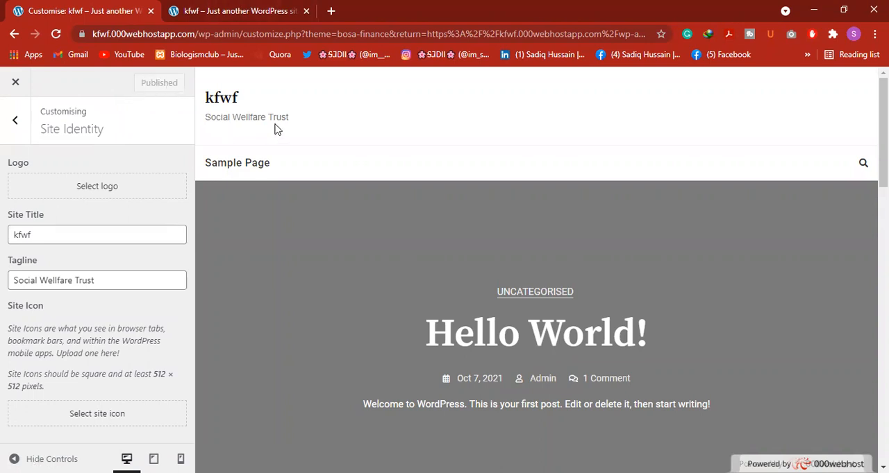
# Reload the kfwf public site and check the tagline under the site title
pyautogui.click(211, 6)
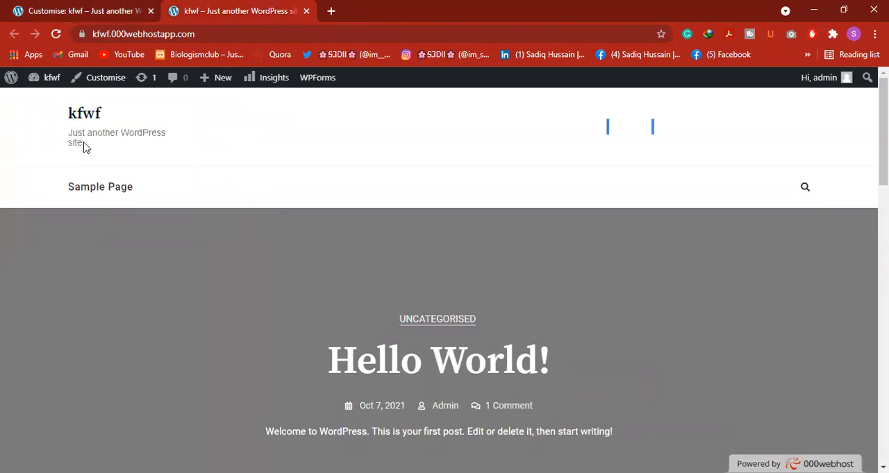
pyautogui.click(56, 33)
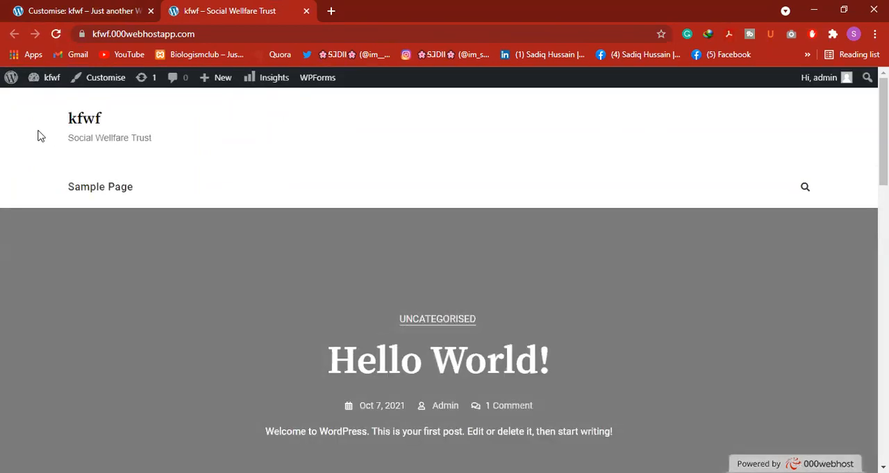
pyautogui.moveTo(154, 140); pyautogui.dragTo(70, 137)
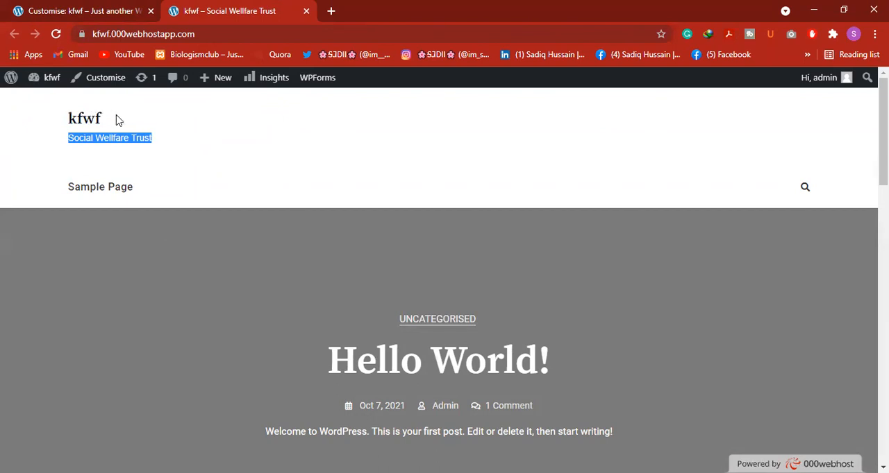
# Return to the customiser, leave the Site Identity settings and open the Menus settings
pyautogui.click(78, 7)
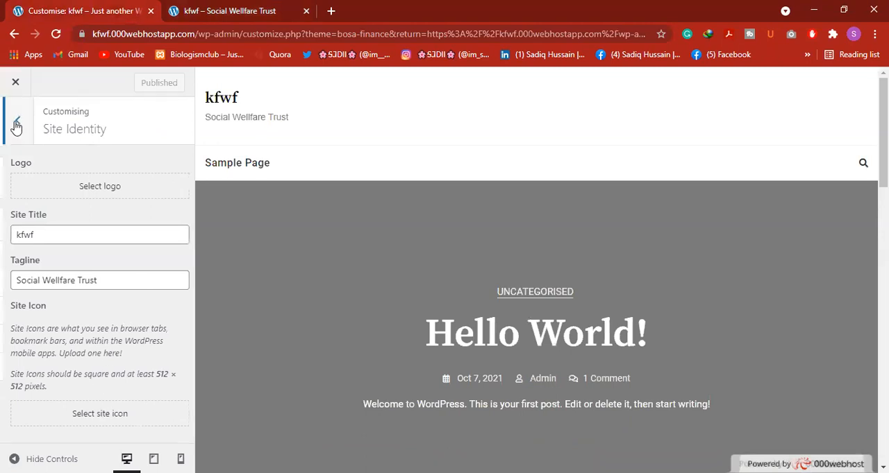
pyautogui.click(15, 124)
pyautogui.click(80, 289)
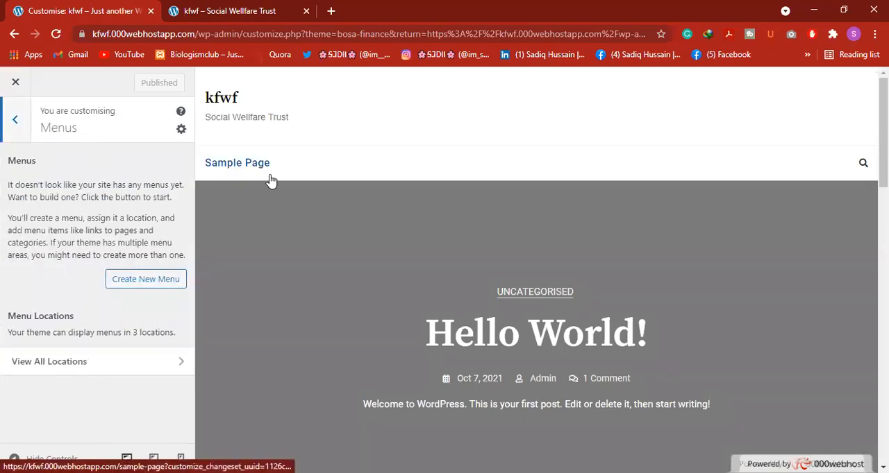
# Search Google for beingguru in a new browser tab and open the Being Guru website
pyautogui.click(330, 10)
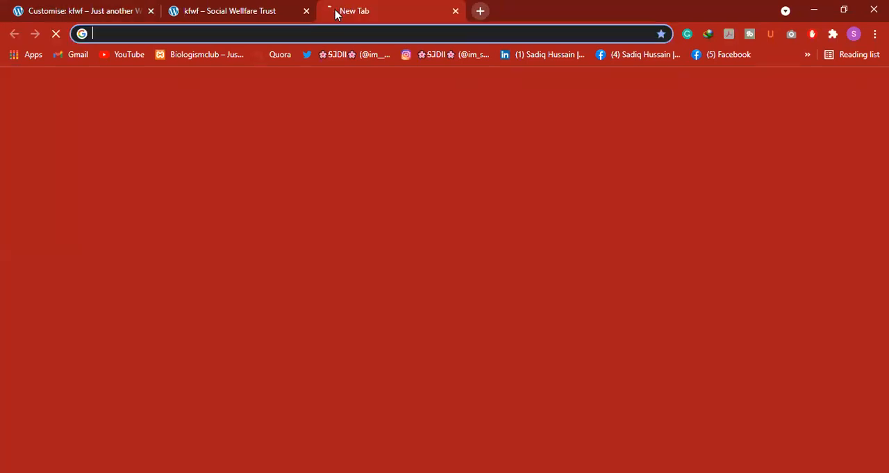
pyautogui.write('be')
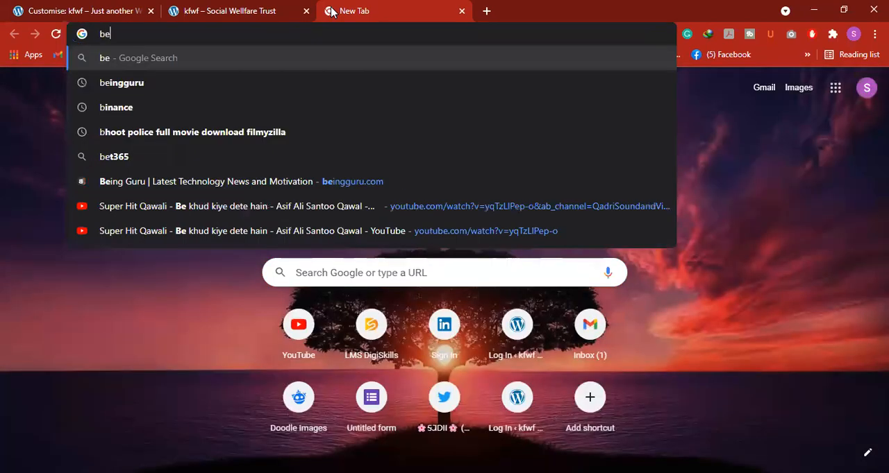
pyautogui.write('i')
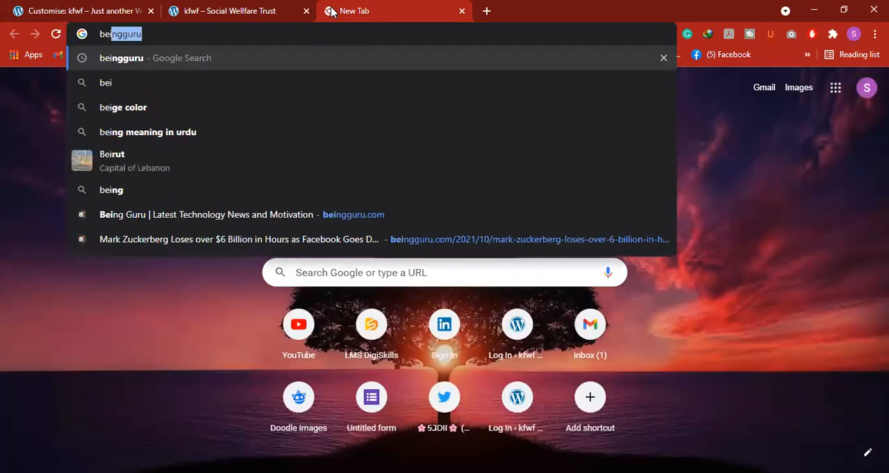
pyautogui.press('Return')
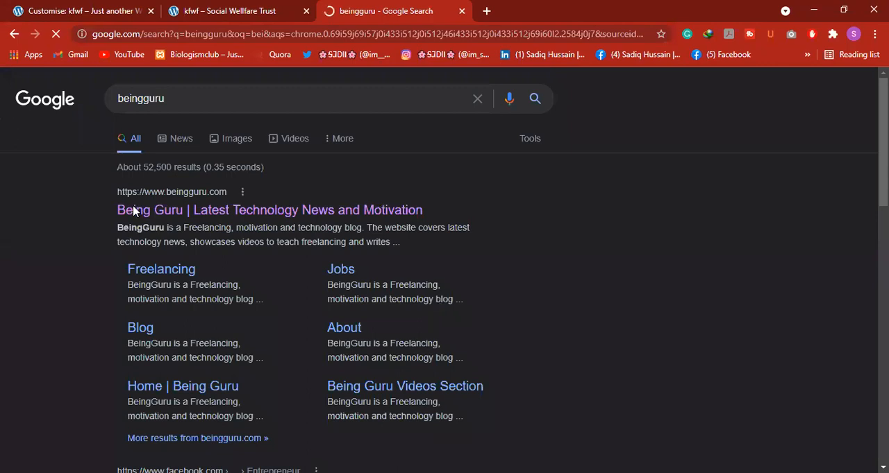
pyautogui.click(251, 215)
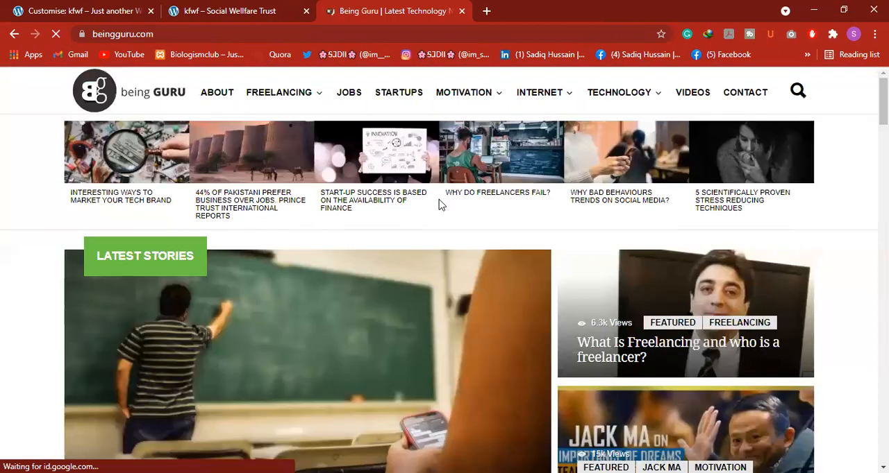
# Look through the Being Guru front page and examine its navigation menu, including the Freelancing and Technology submenus
pyautogui.scroll(-5, 174, 231)
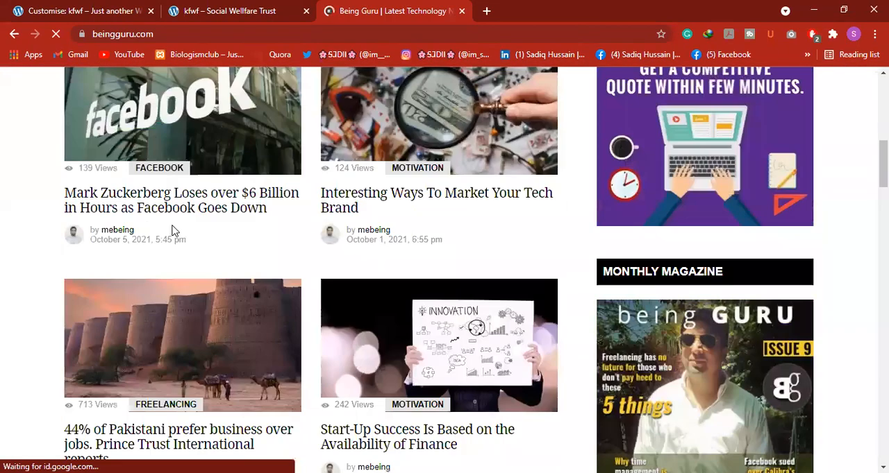
pyautogui.scroll(-10, 173, 231)
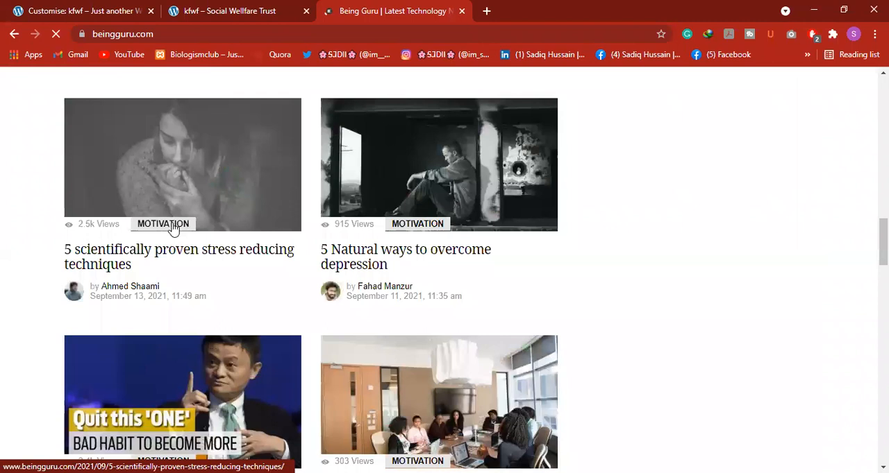
pyautogui.scroll(15, 172, 229)
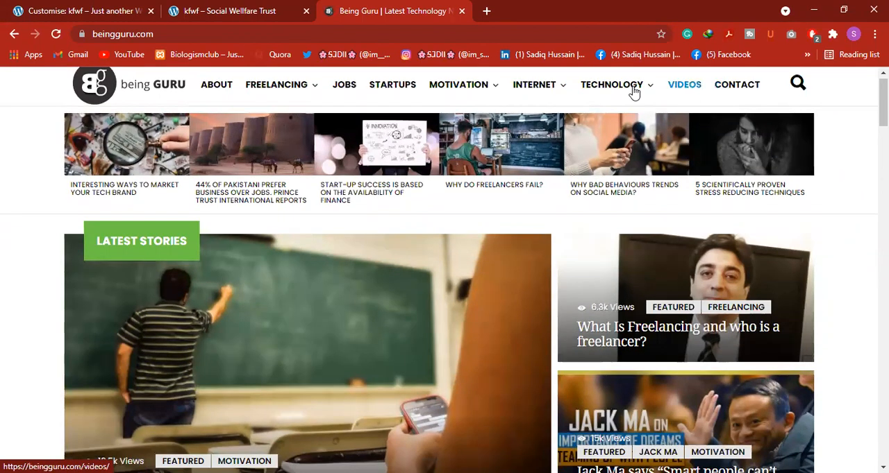
pyautogui.moveTo(318, 91)
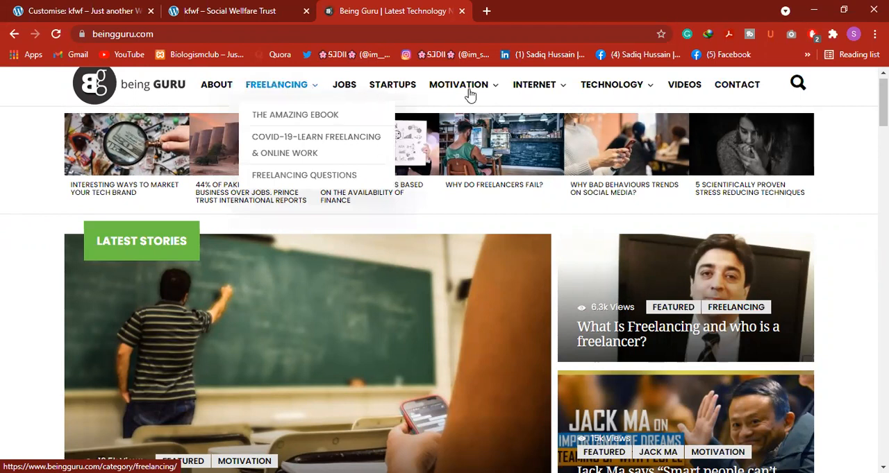
pyautogui.moveTo(660, 84)
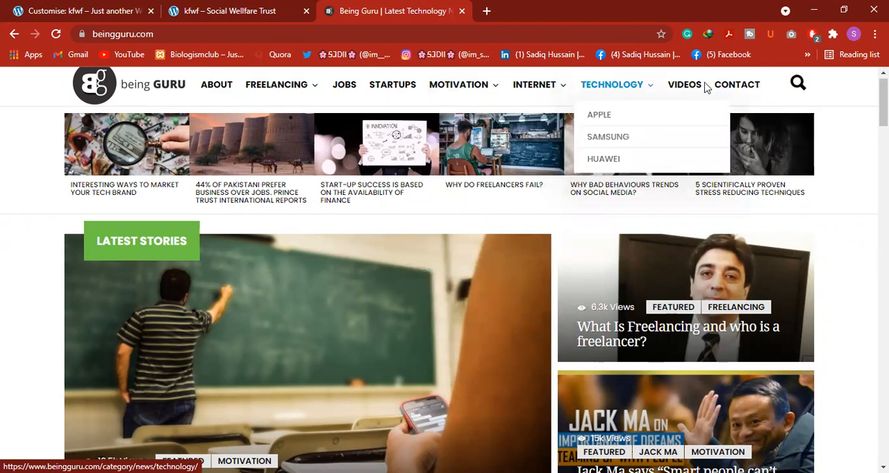
# Go back to the kfwf customiser and start a new menu named "Contact Us"
pyautogui.click(111, 12)
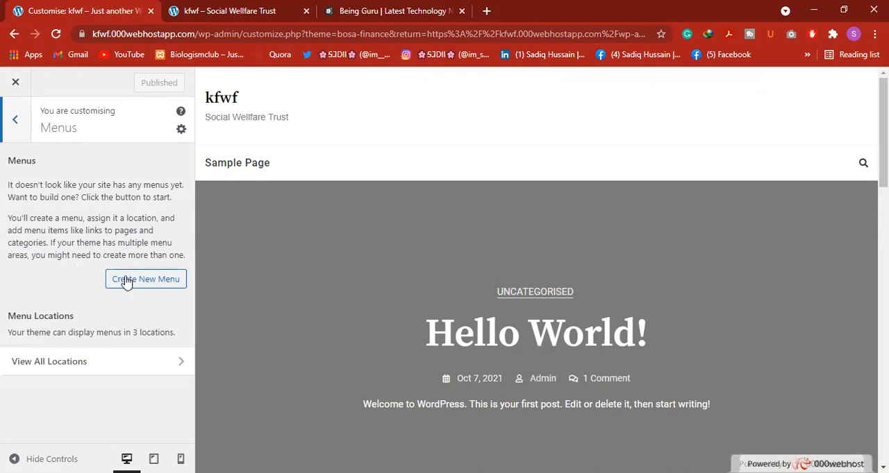
pyautogui.click(151, 281)
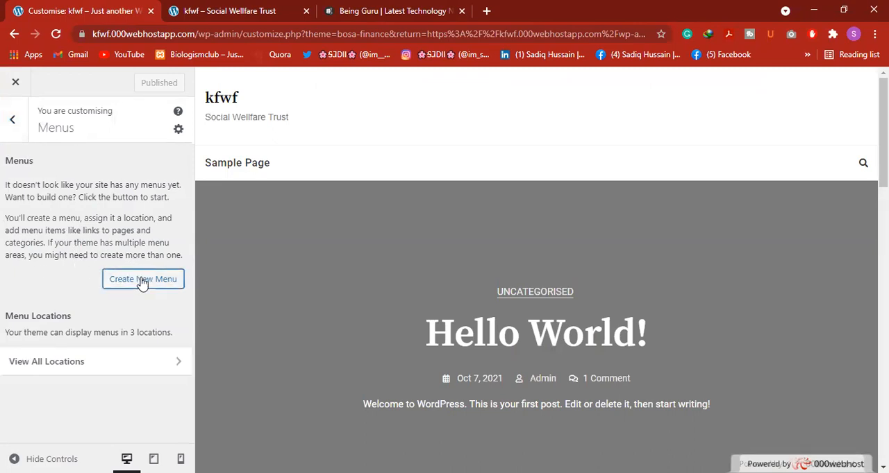
pyautogui.click(47, 182)
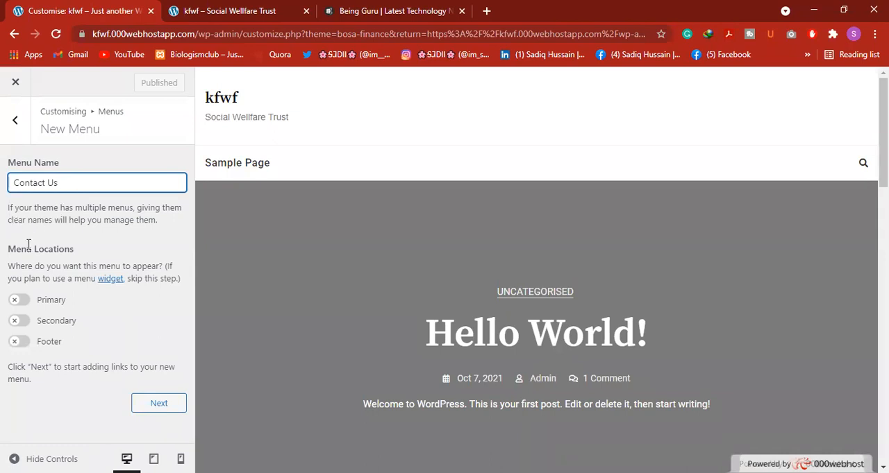
# Try the Primary, Secondary and Footer locations for the new menu, clear them, and look over the page preview
pyautogui.click(22, 303)
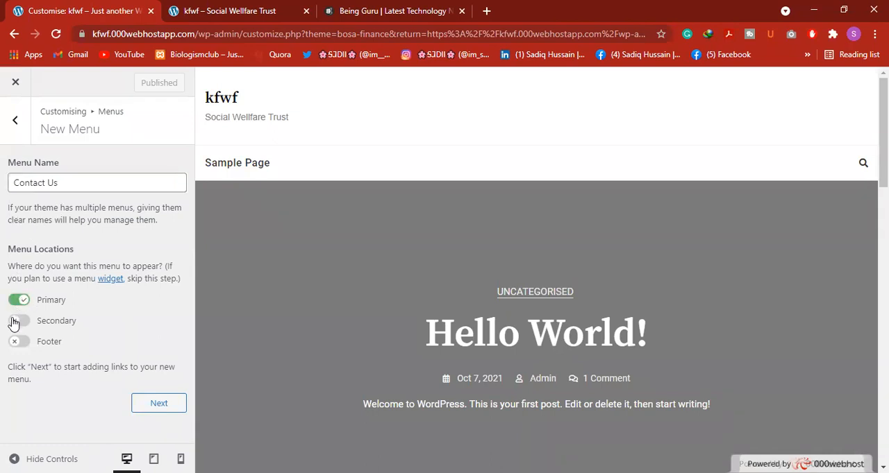
pyautogui.click(17, 321)
pyautogui.click(18, 300)
pyautogui.click(22, 321)
pyautogui.click(20, 342)
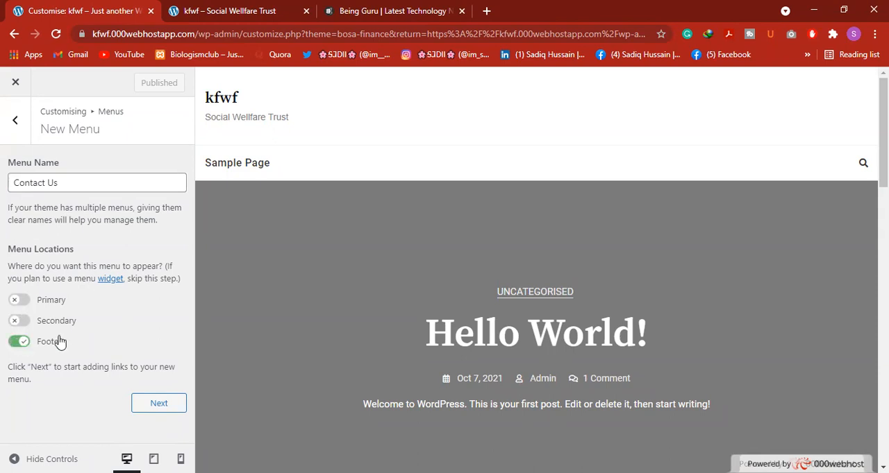
pyautogui.click(20, 342)
pyautogui.scroll(-10, 349, 302)
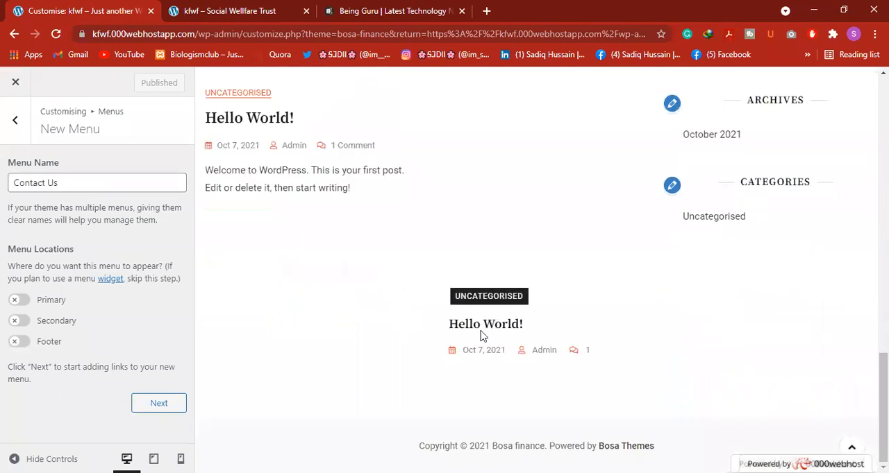
pyautogui.scroll(3, 625, 375)
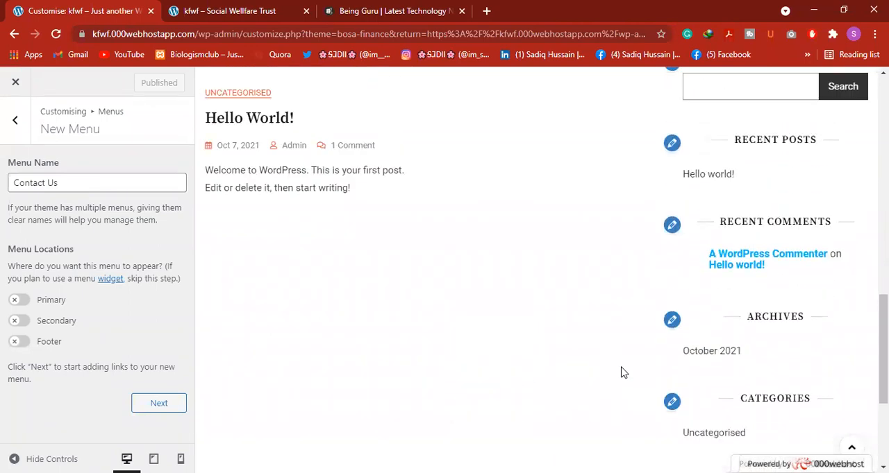
pyautogui.scroll(3, 622, 372)
# Assign the Contact Us menu to the Primary location and create it, ready for adding items
pyautogui.click(19, 300)
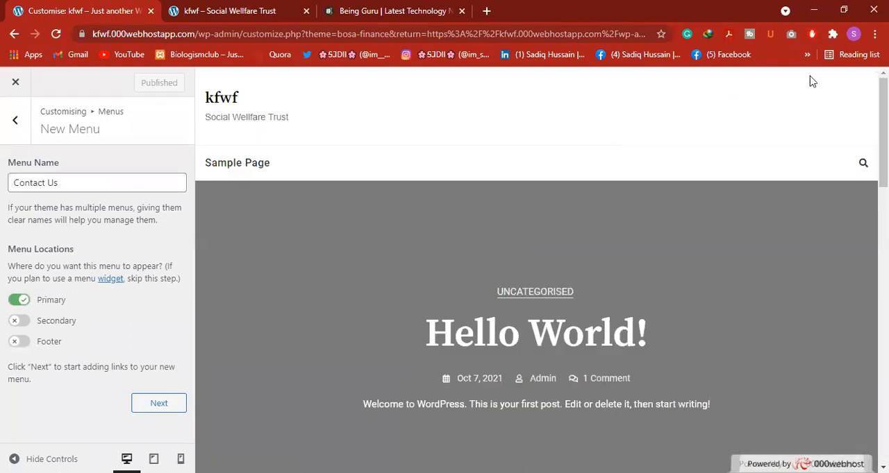
pyautogui.scroll(-6, 640, 324)
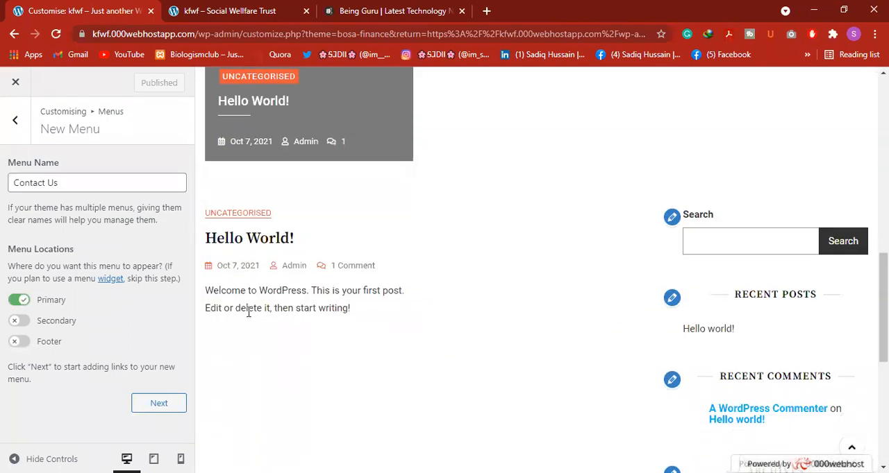
pyautogui.scroll(-2, 303, 322)
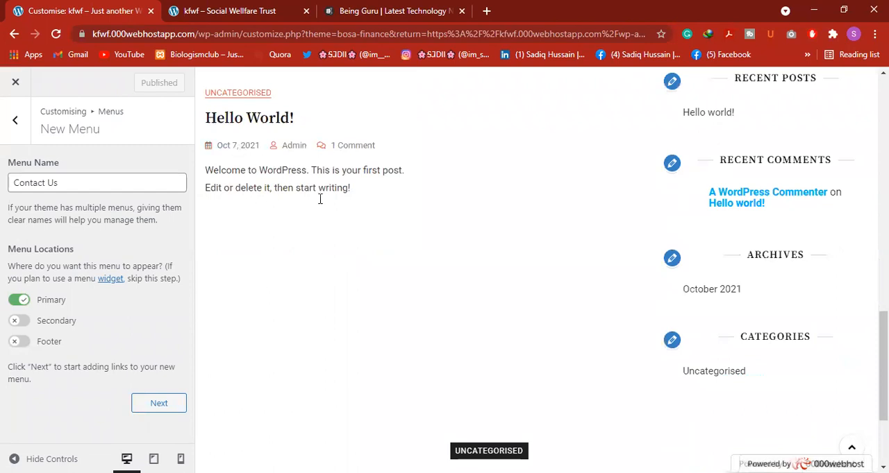
pyautogui.scroll(3, 585, 282)
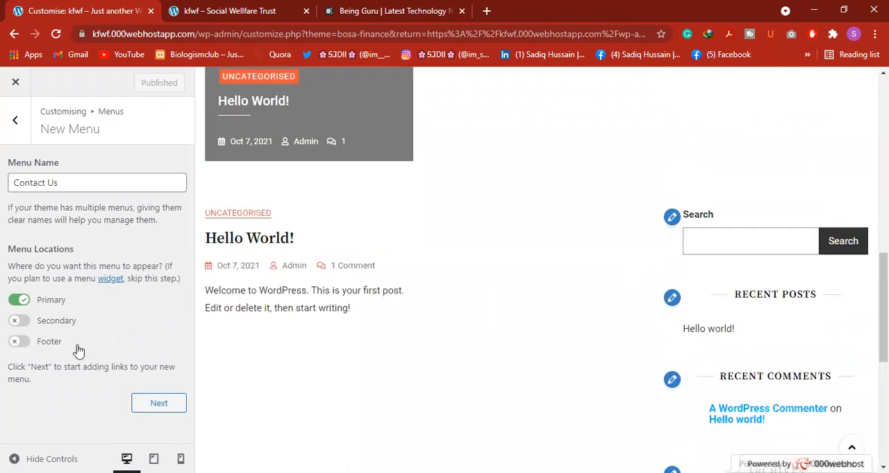
pyautogui.click(157, 405)
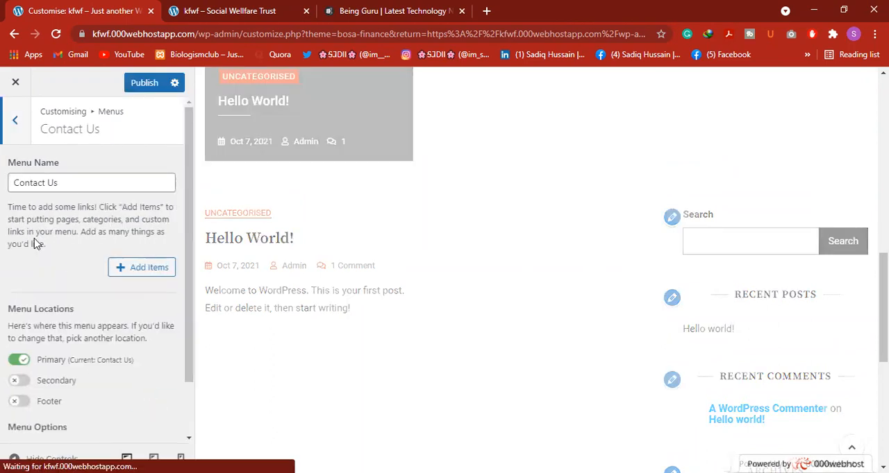
pyautogui.scroll(-2, 56, 254)
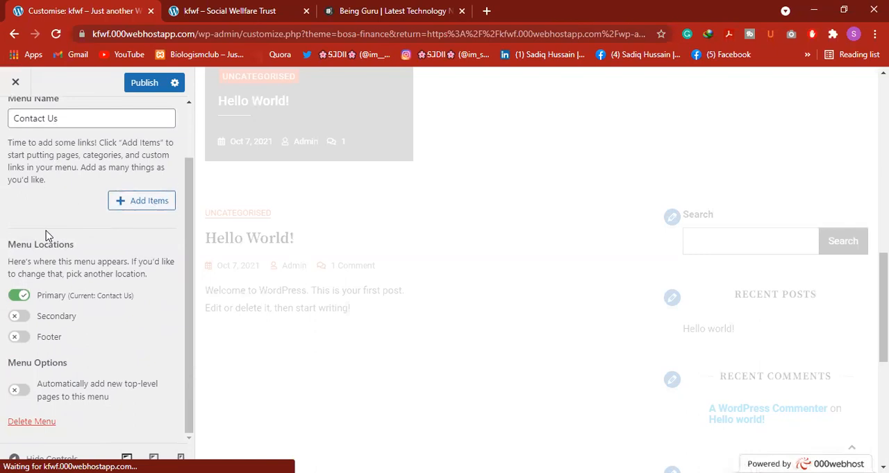
# Look over the full kfwf page preview, from the header down to the footer, with the Contact Us menu assigned
pyautogui.scroll(5, 298, 264)
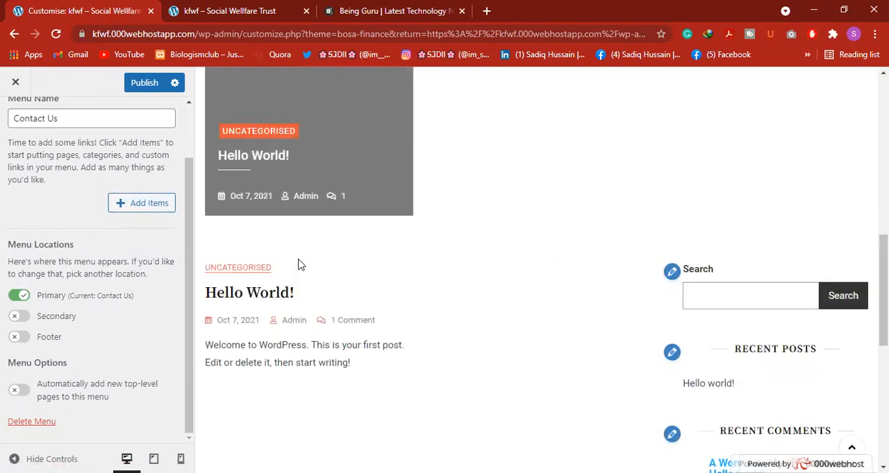
pyautogui.scroll(-5, 352, 268)
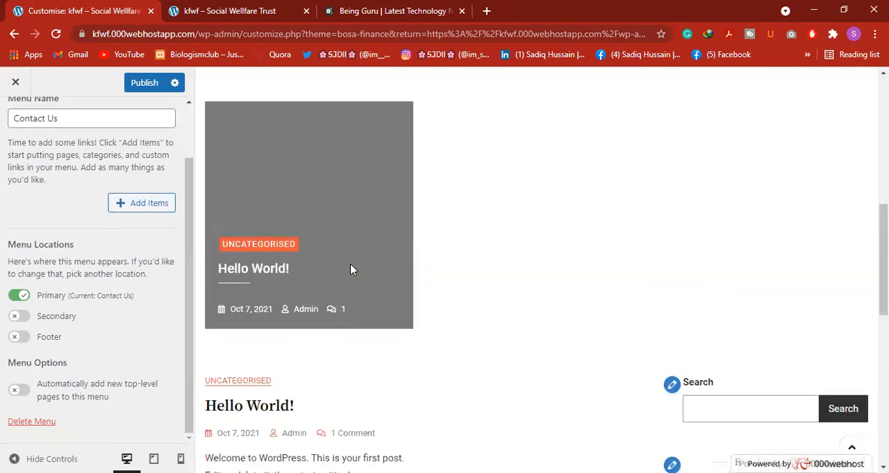
pyautogui.scroll(-3, 351, 270)
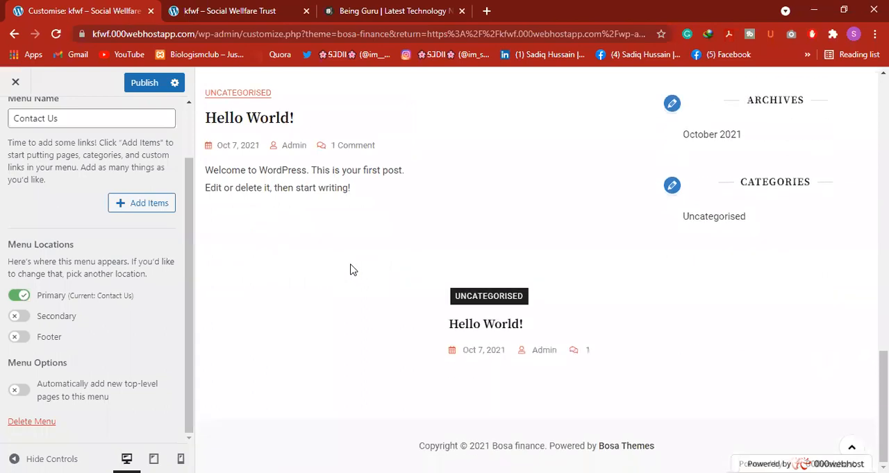
pyautogui.scroll(3, 398, 292)
pyautogui.scroll(1, 397, 292)
pyautogui.scroll(5, 400, 291)
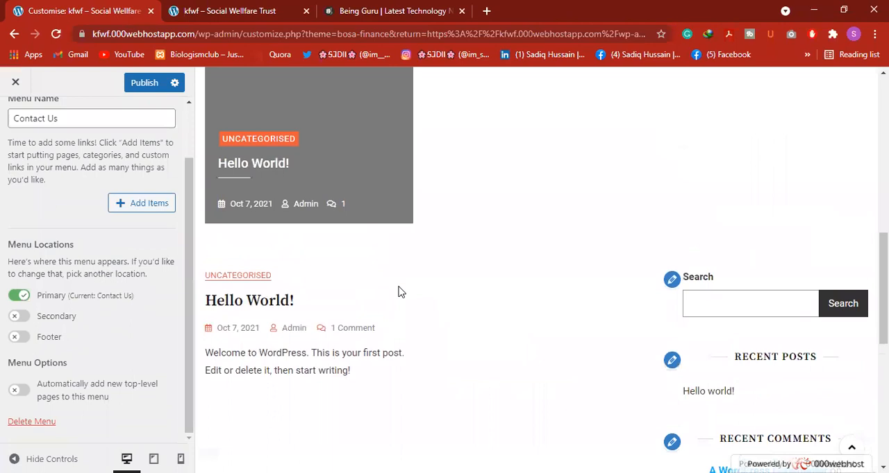
pyautogui.scroll(1, 399, 287)
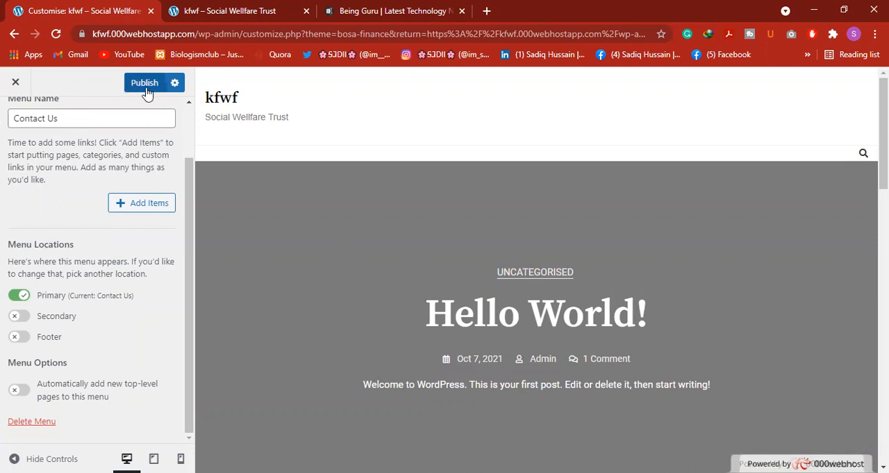
# Start adding items to the Contact Us menu and examine the URL and Link Text fields for custom links
pyautogui.click(150, 203)
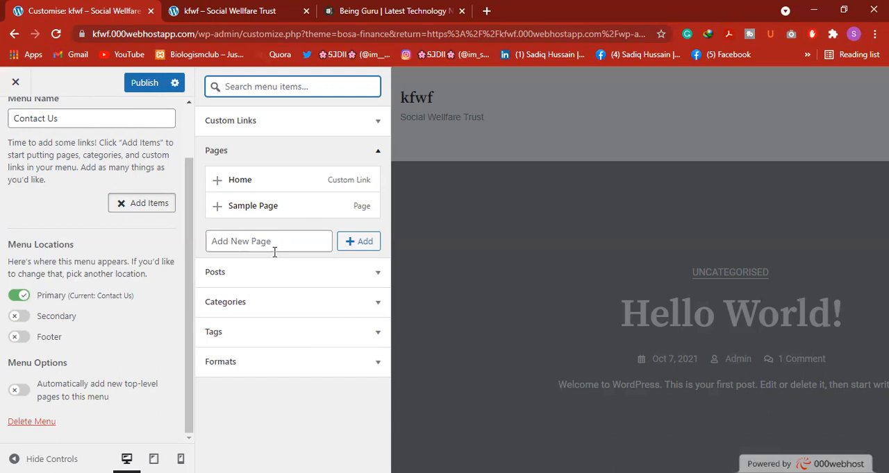
pyautogui.click(351, 125)
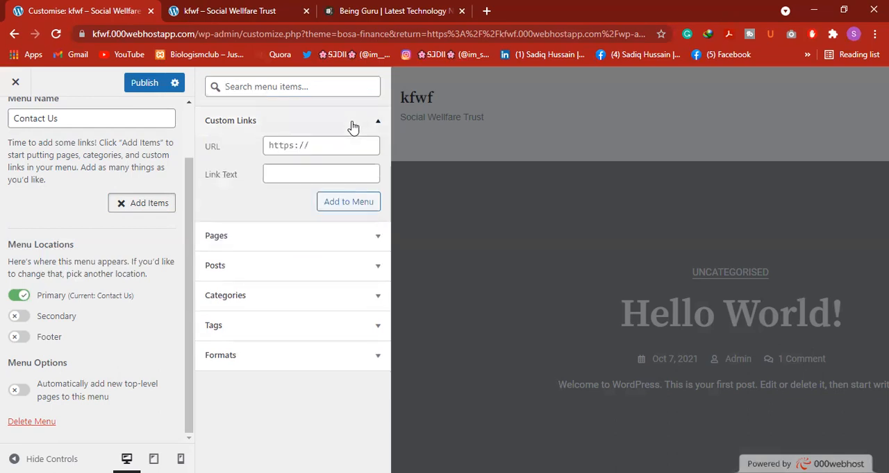
pyautogui.click(326, 148)
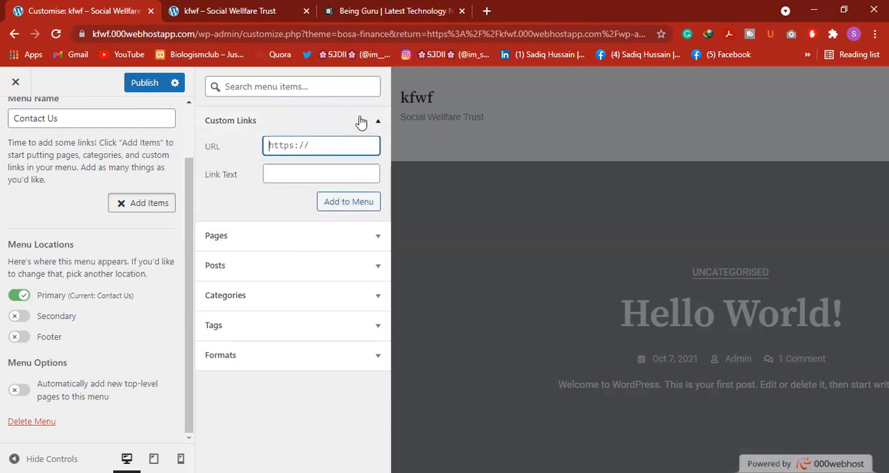
pyautogui.click(379, 122)
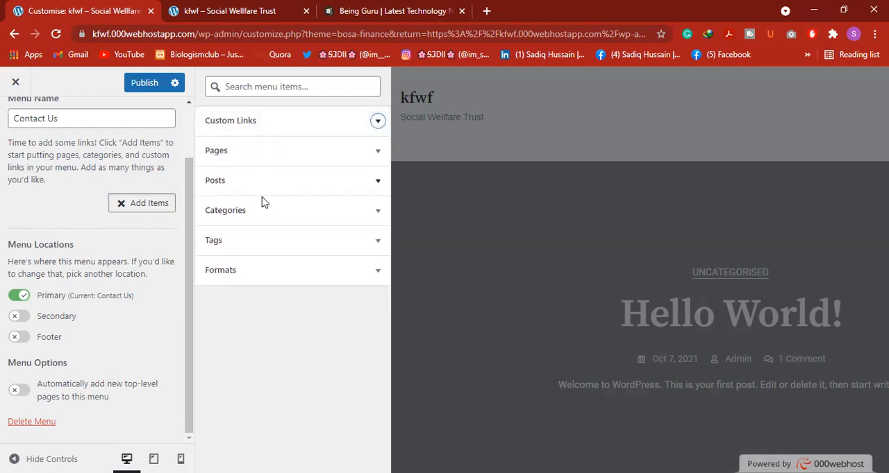
pyautogui.click(271, 125)
pyautogui.click(353, 144)
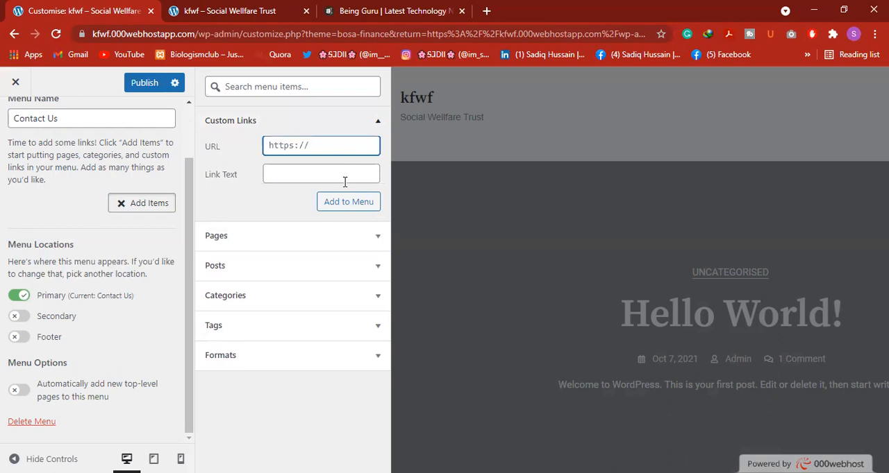
# Add the Home link from the available pages to the Contact Us menu and close the item picker
pyautogui.click(296, 236)
pyautogui.click(294, 186)
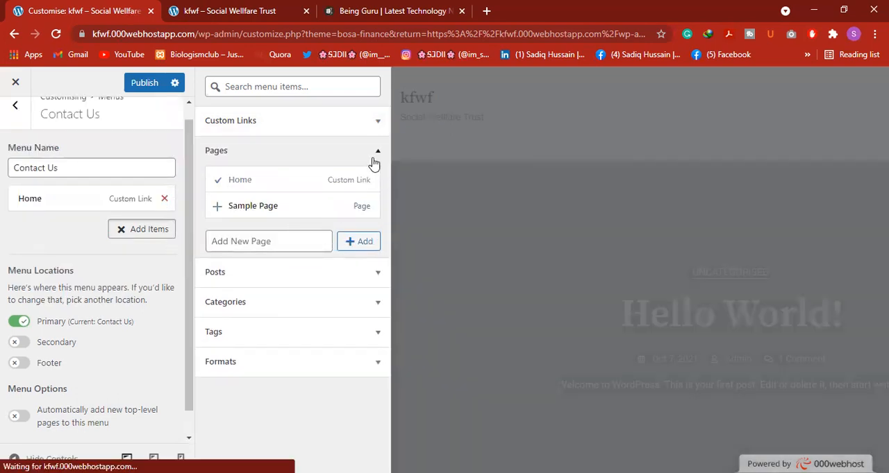
pyautogui.click(378, 151)
pyautogui.click(377, 121)
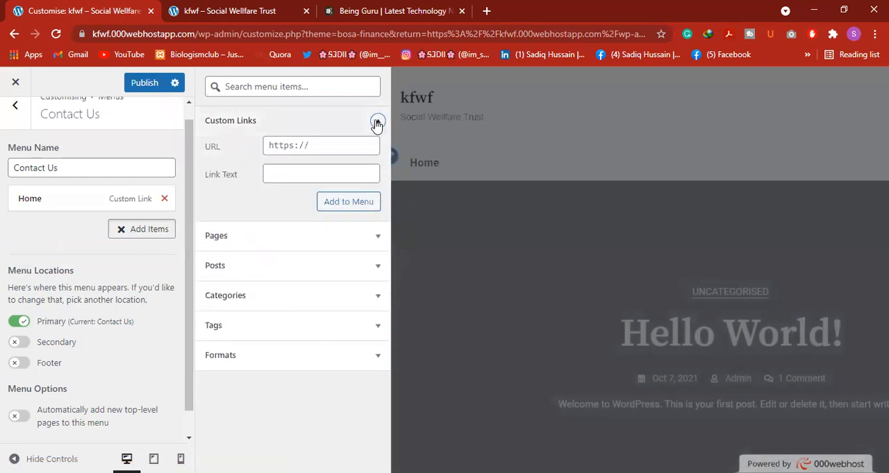
pyautogui.click(377, 123)
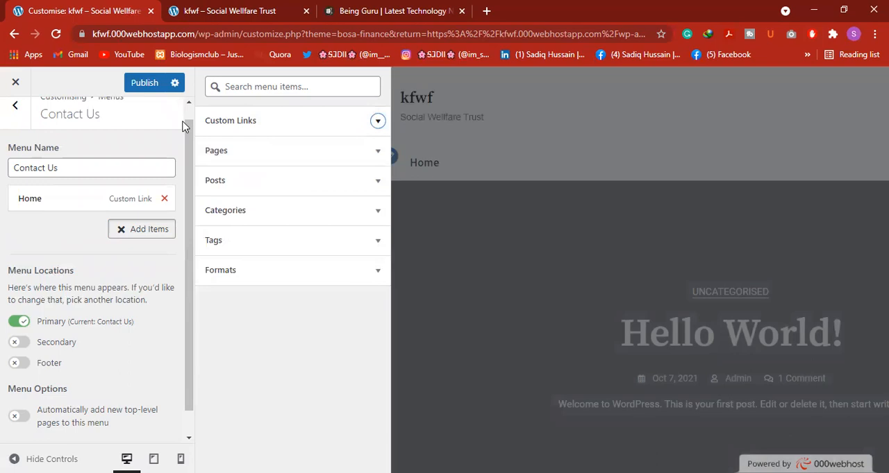
pyautogui.click(464, 156)
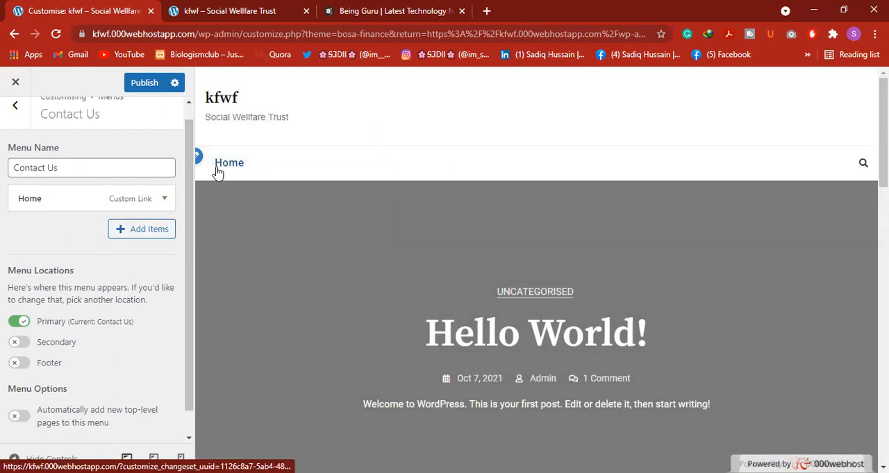
# Compare the menu in the customiser preview with the public kfwf page and the Being Guru navigation bar
pyautogui.click(198, 13)
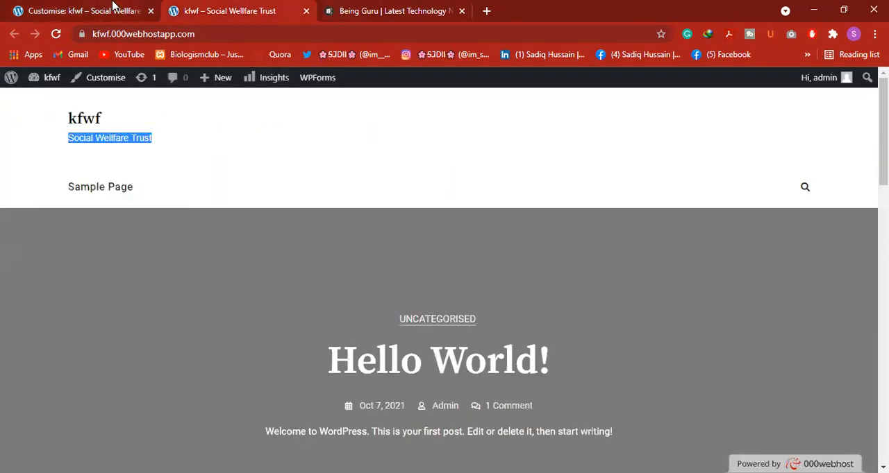
pyautogui.click(114, 9)
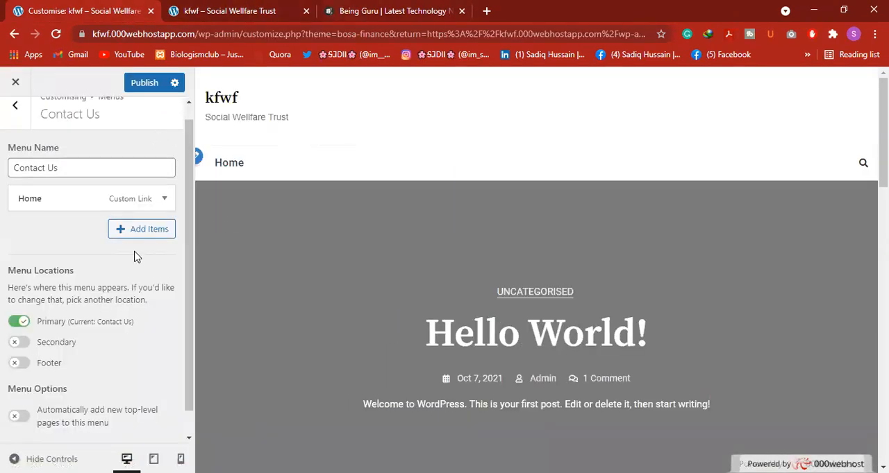
pyautogui.scroll(-1, 93, 260)
pyautogui.scroll(1, 95, 142)
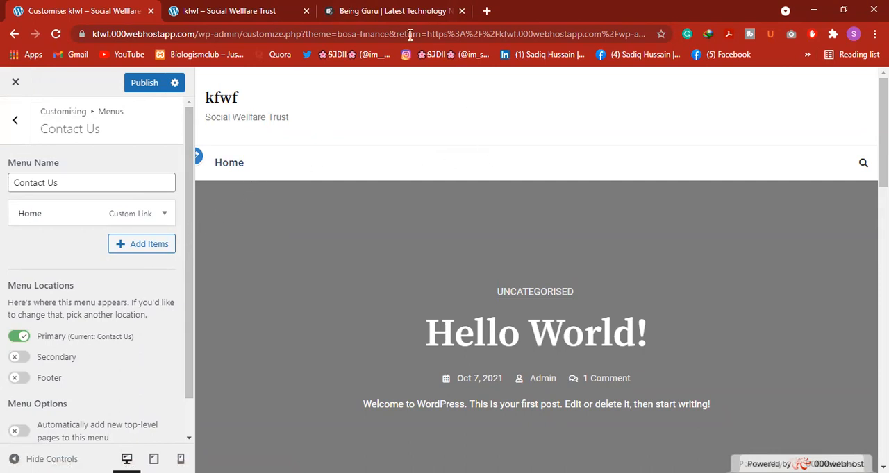
pyautogui.click(392, 13)
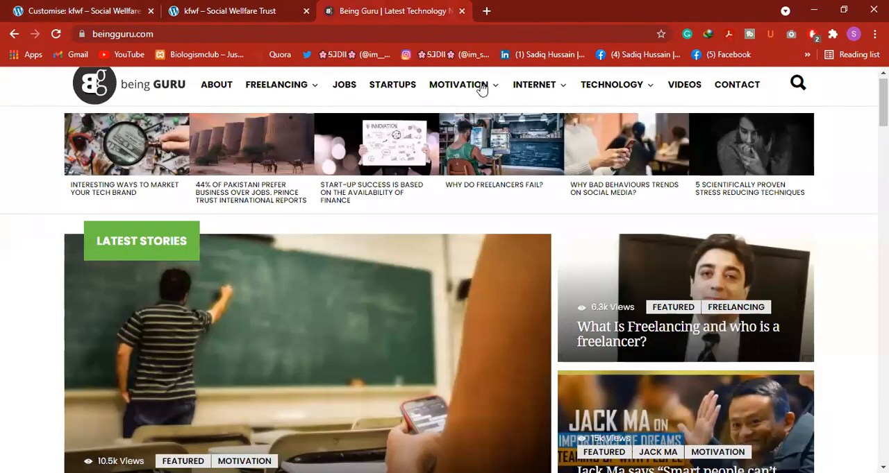
pyautogui.click(212, 9)
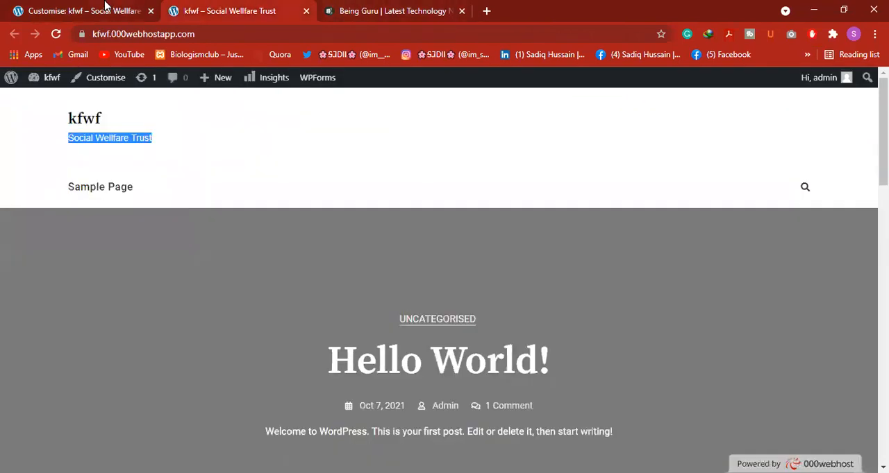
pyautogui.click(107, 6)
# Publish the Contact Us menu changes and reload the public kfwf page to check the Home link in its navigation
pyautogui.scroll(-1, 28, 368)
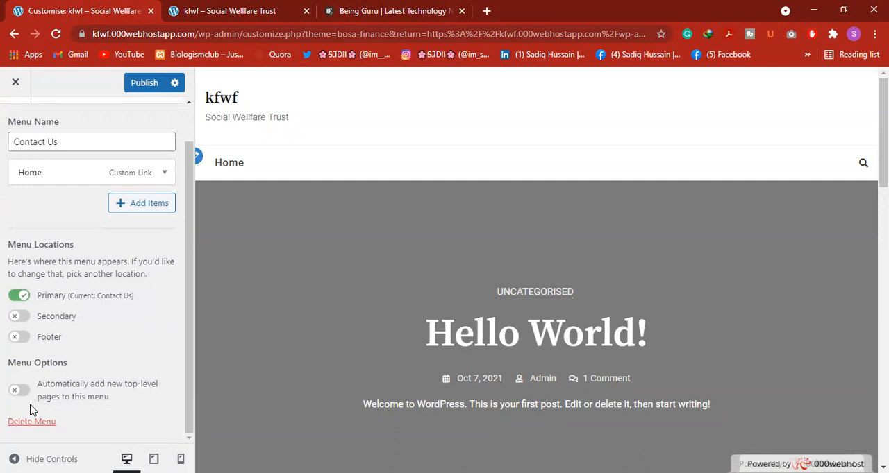
pyautogui.click(142, 84)
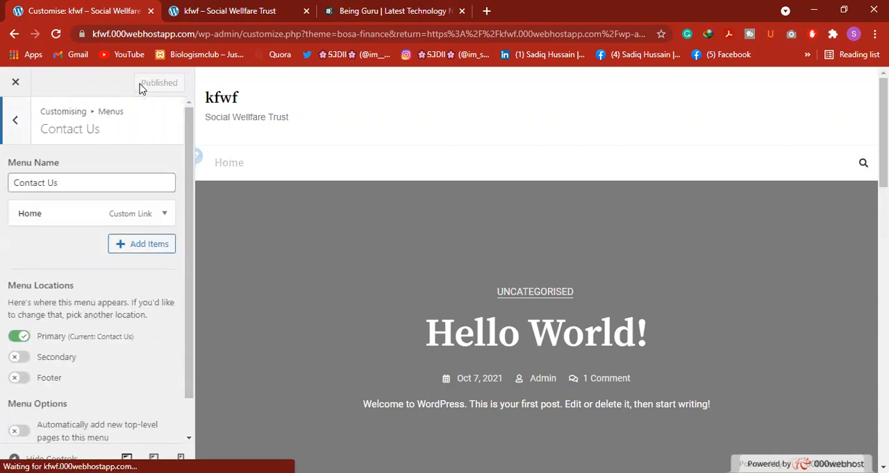
pyautogui.click(206, 9)
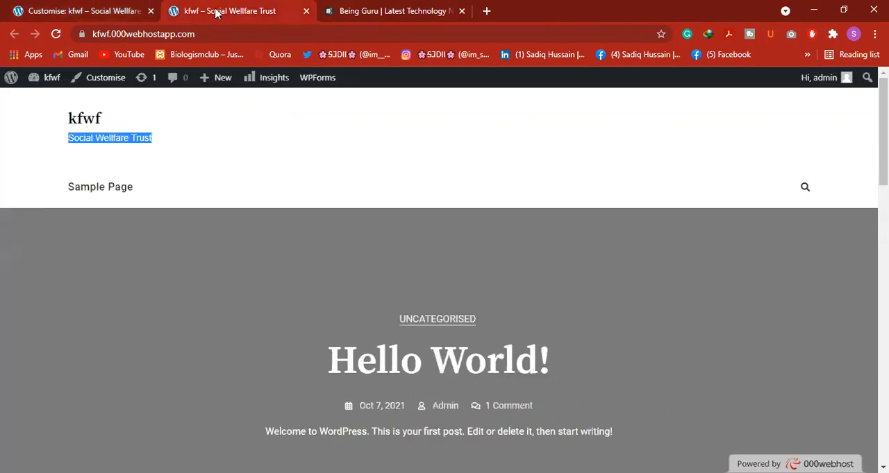
pyautogui.click(58, 34)
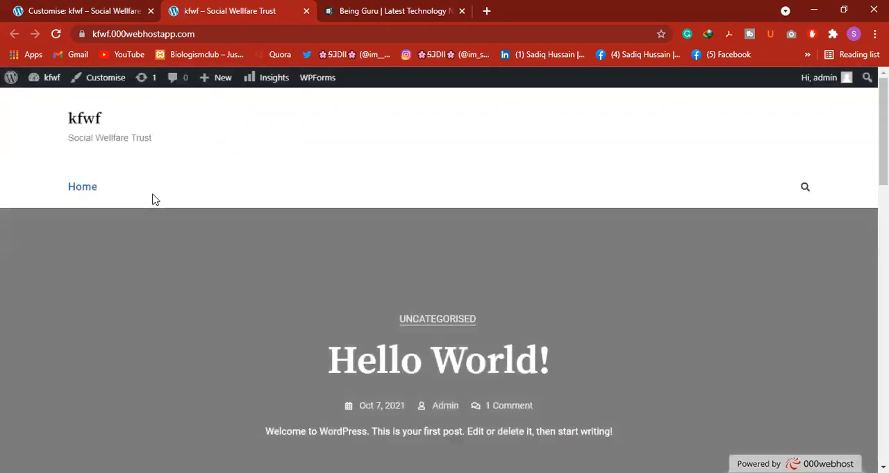
pyautogui.moveTo(59, 179); pyautogui.dragTo(82, 186)
pyautogui.click(179, 177)
pyautogui.click(88, 191)
# Return to the customiser, leave the Contact Us menu settings, and open the Widgets section
pyautogui.click(55, 10)
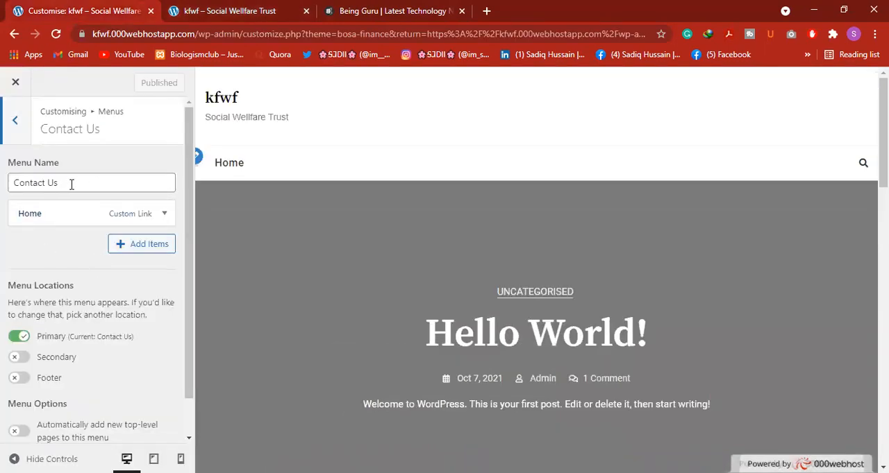
pyautogui.scroll(-1, 69, 241)
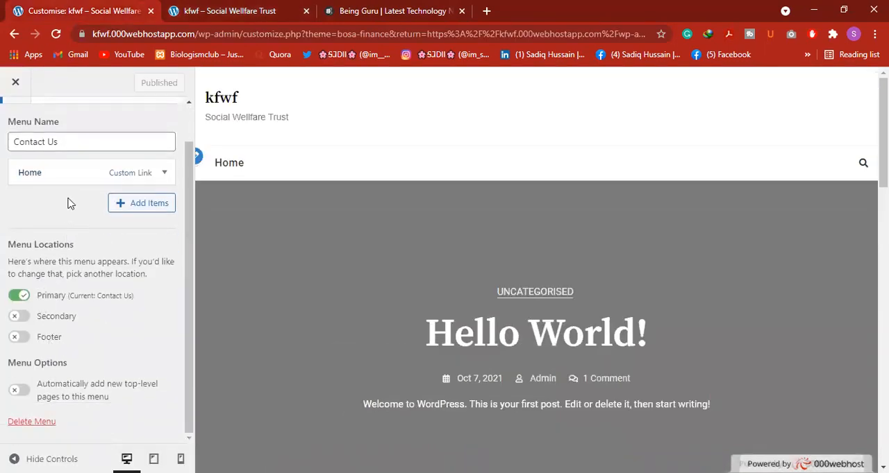
pyautogui.scroll(1, 69, 195)
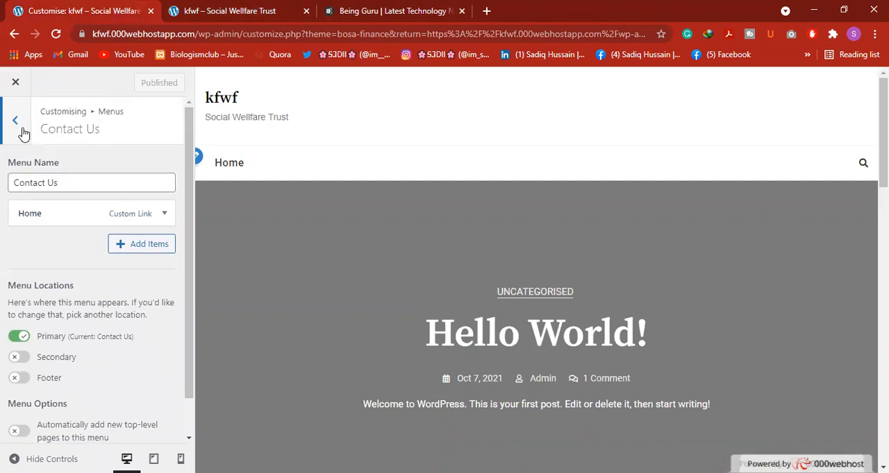
pyautogui.click(15, 121)
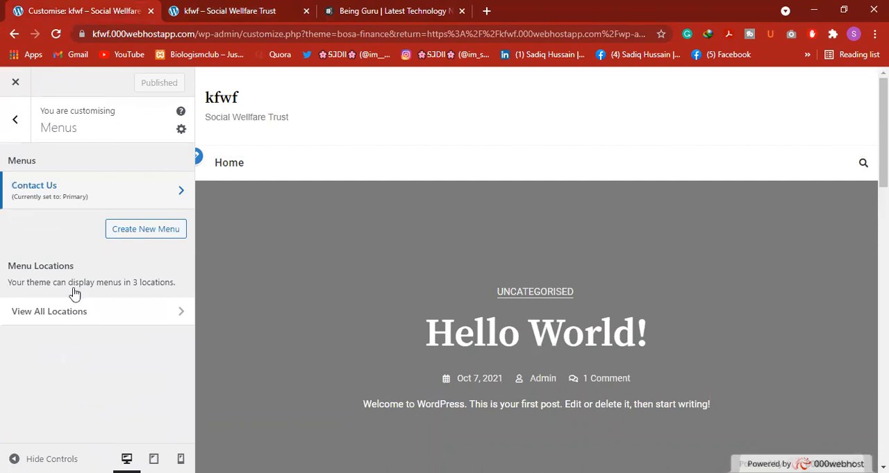
pyautogui.click(15, 121)
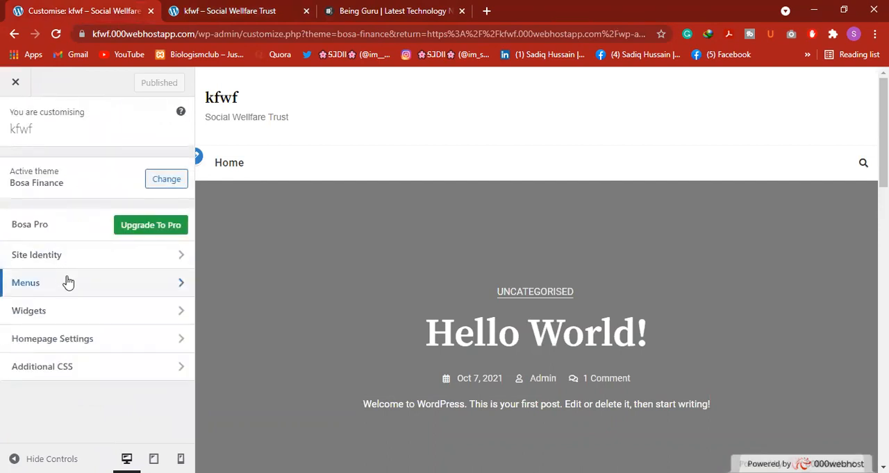
pyautogui.click(73, 313)
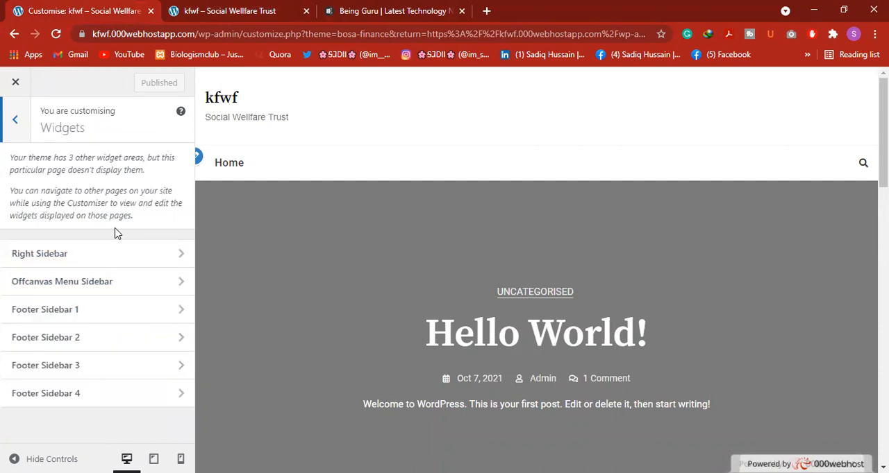
# Examine the sidebar widgets on the public kfwf page, from Search and Recent Posts down to Archives and Categories
pyautogui.click(266, 10)
pyautogui.scroll(-10, 474, 280)
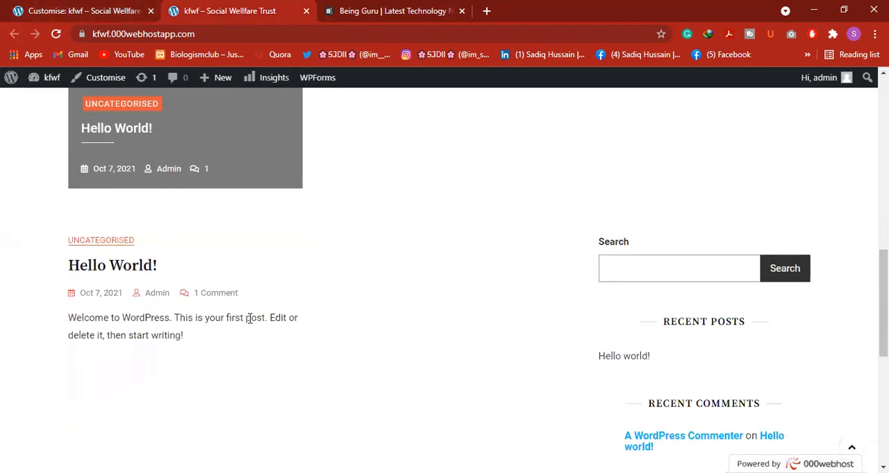
pyautogui.scroll(-2, 646, 305)
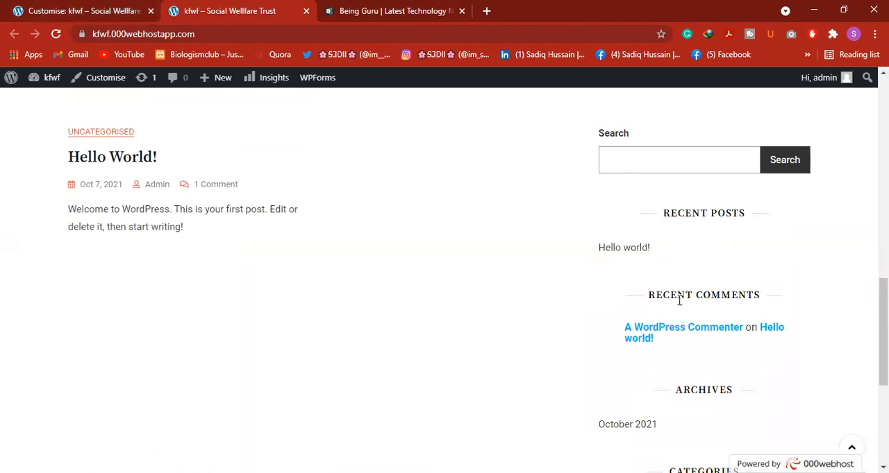
pyautogui.scroll(-2, 675, 308)
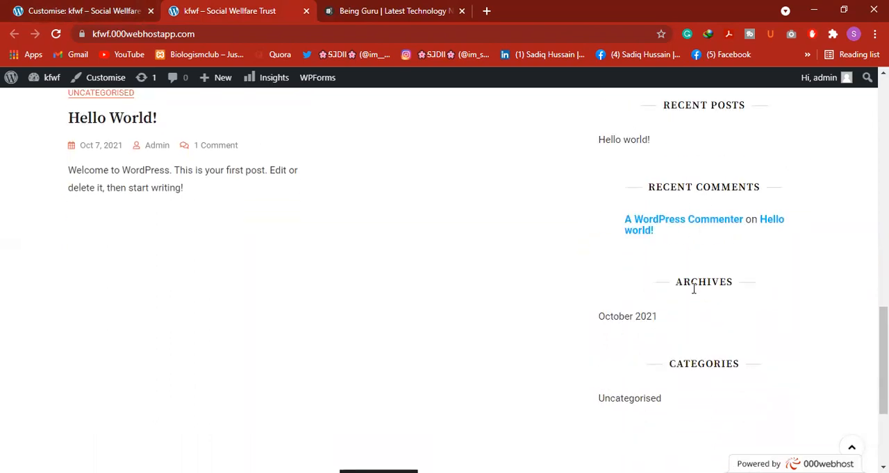
pyautogui.scroll(-2, 691, 350)
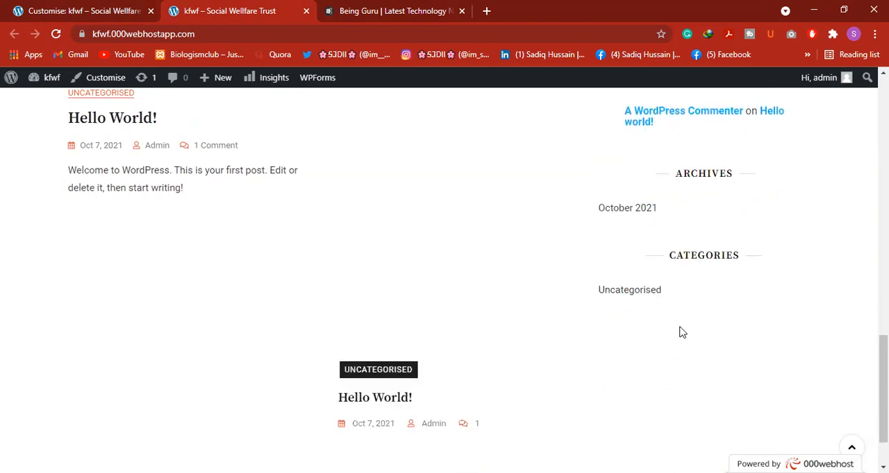
pyautogui.scroll(-1, 397, 379)
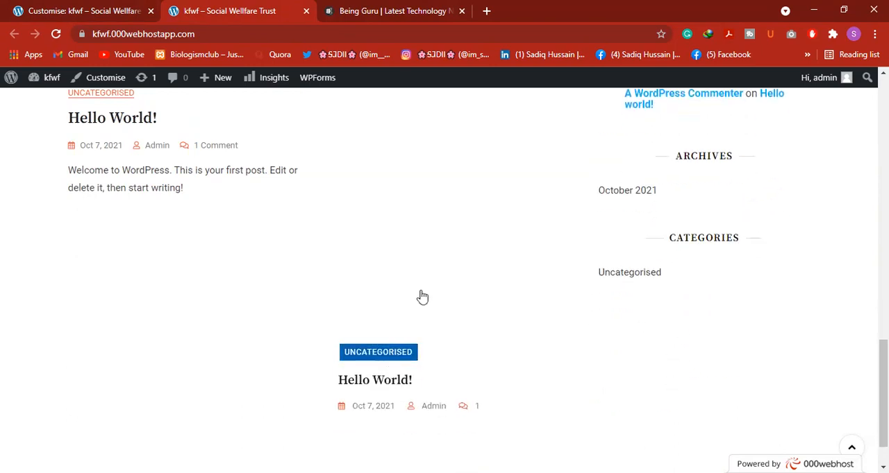
# Examine the Categories widget in the sidebar of the public kfwf page
pyautogui.scroll(-1, 486, 278)
pyautogui.moveTo(654, 189); pyautogui.dragTo(768, 194)
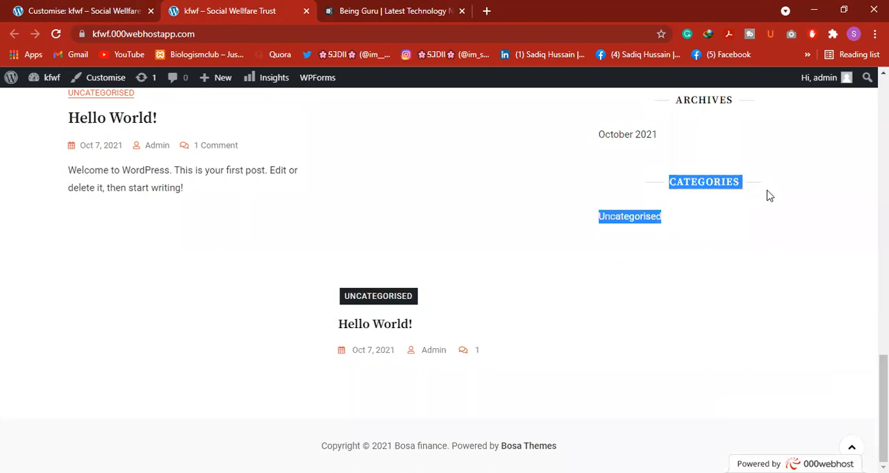
pyautogui.click(771, 182)
pyautogui.doubleClick(708, 179)
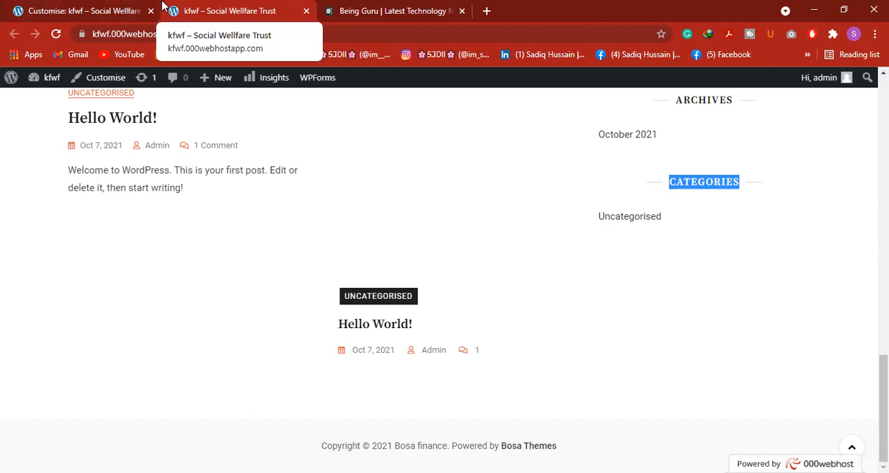
# Return to the customiser, open the Right Sidebar widget area and dismiss the block widgets introduction
pyautogui.click(116, 8)
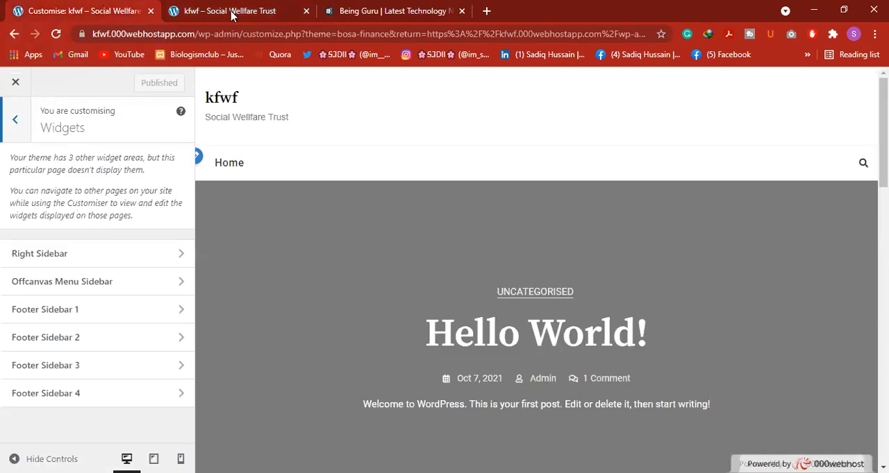
pyautogui.click(75, 253)
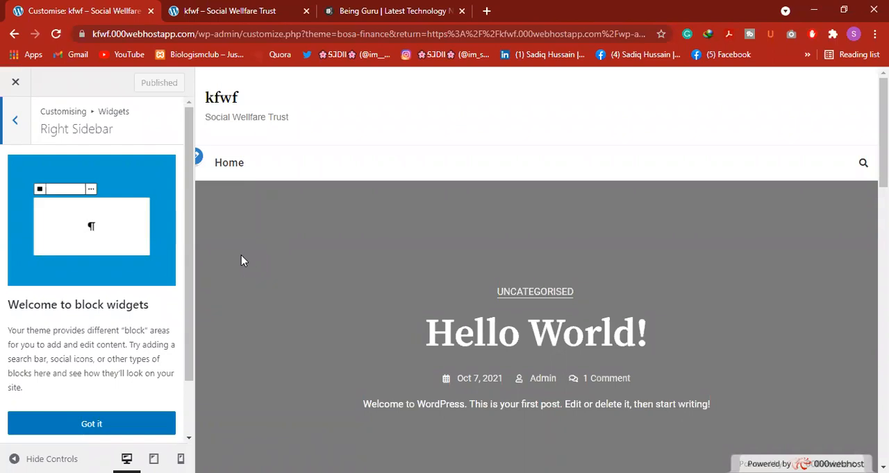
pyautogui.scroll(-1, 97, 347)
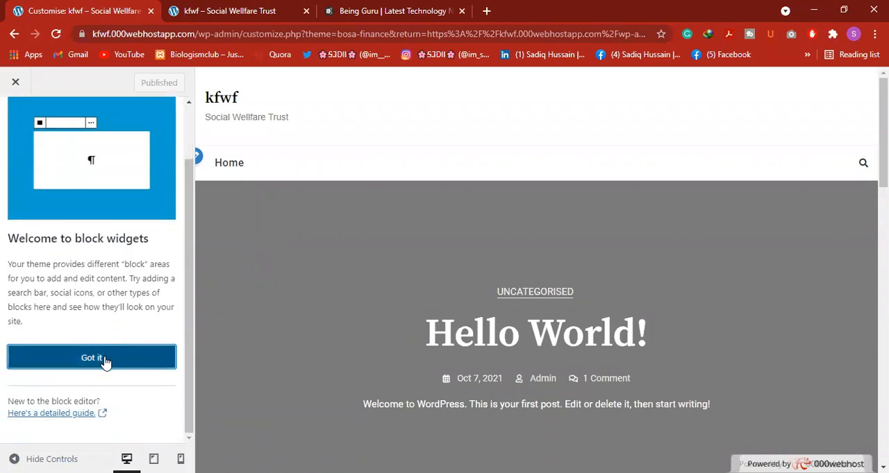
pyautogui.click(105, 361)
# Compare the Right Sidebar blocks in the customiser with the sidebar widgets on the public kfwf page
pyautogui.scroll(-3, 73, 306)
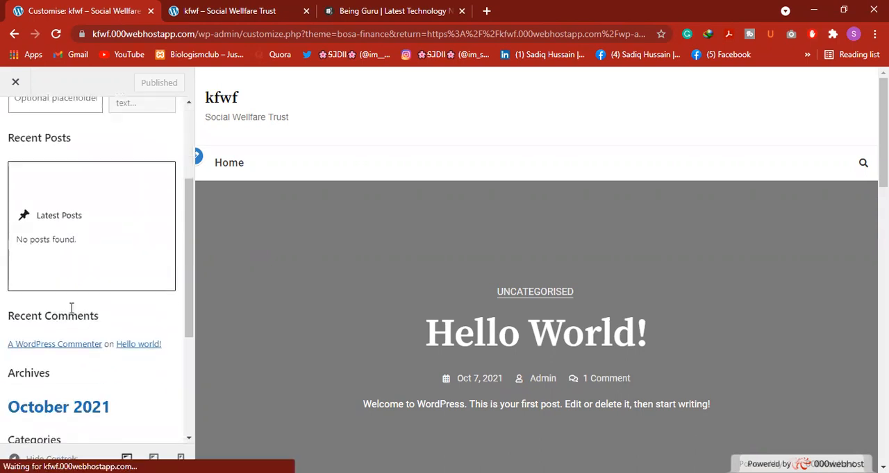
pyautogui.scroll(4, 69, 271)
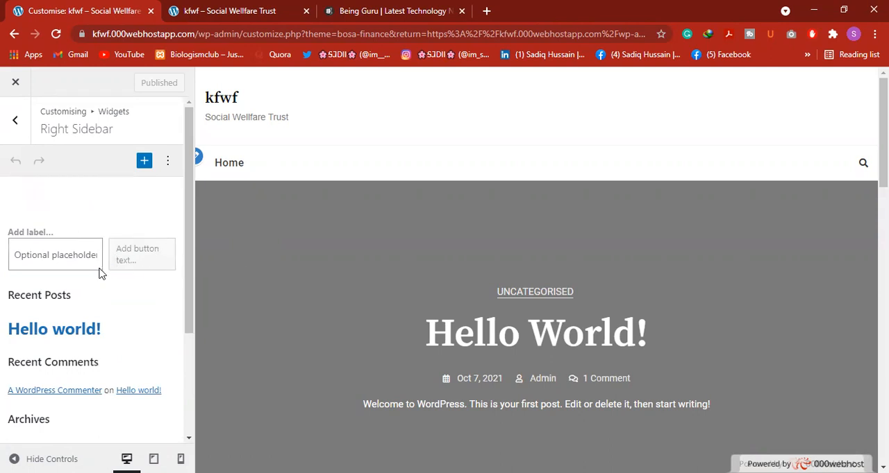
pyautogui.scroll(-3, 99, 278)
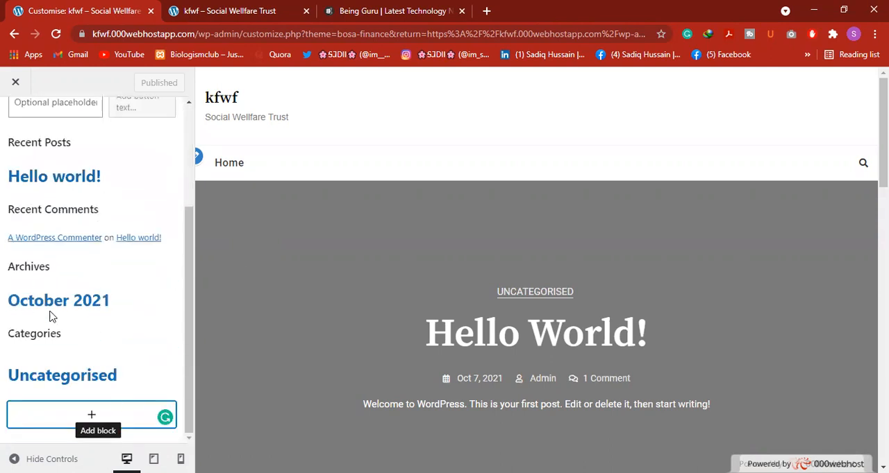
pyautogui.click(250, 11)
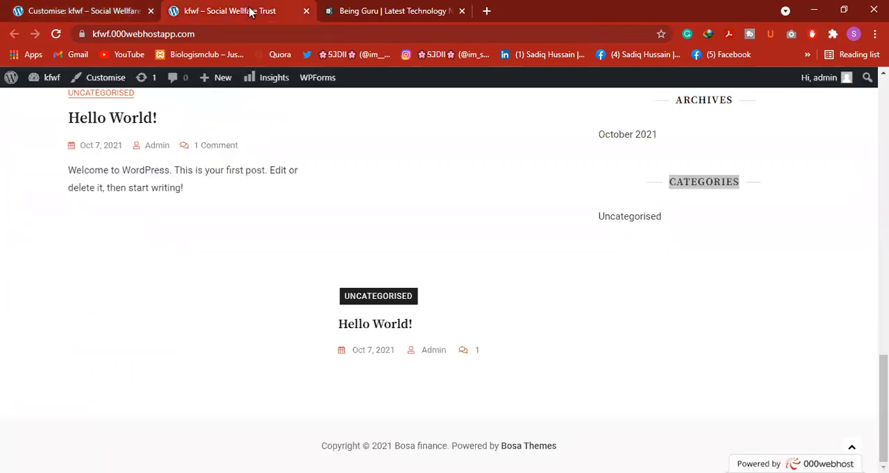
pyautogui.scroll(3, 740, 228)
pyautogui.scroll(-2, 642, 280)
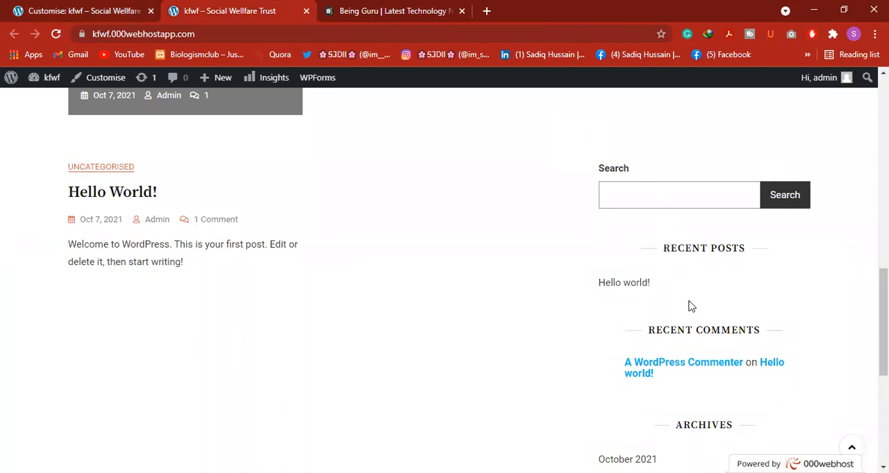
pyautogui.scroll(-2, 676, 334)
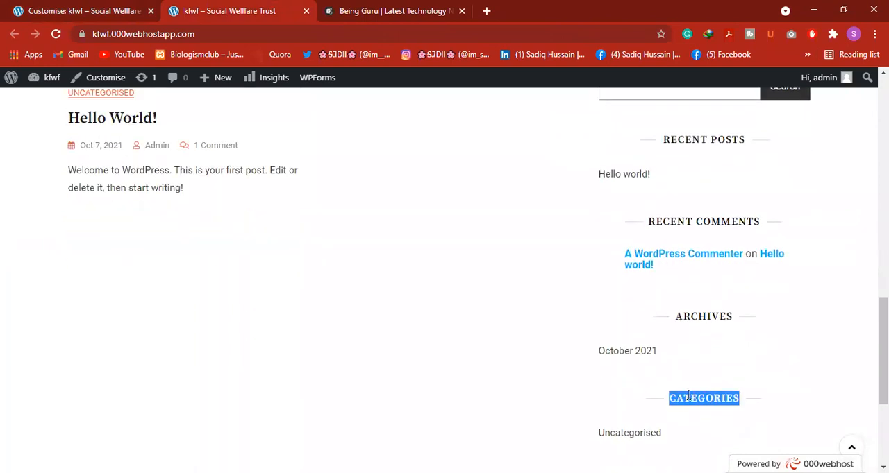
pyautogui.scroll(-3, 659, 422)
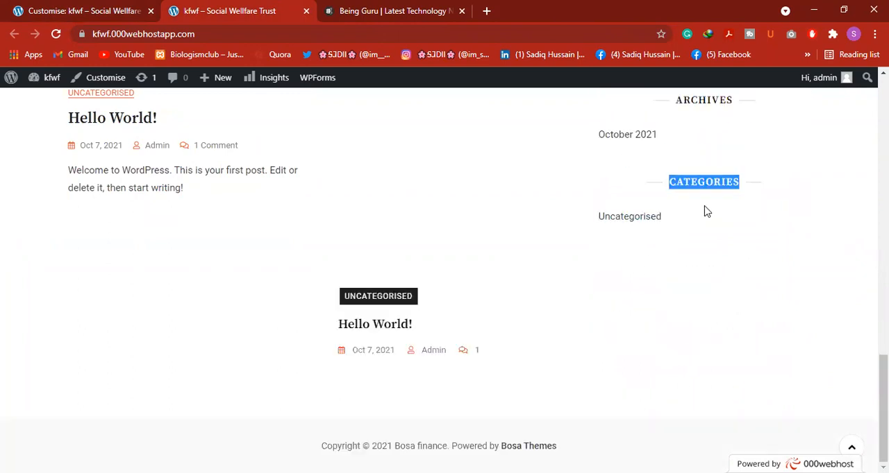
pyautogui.click(8, 2)
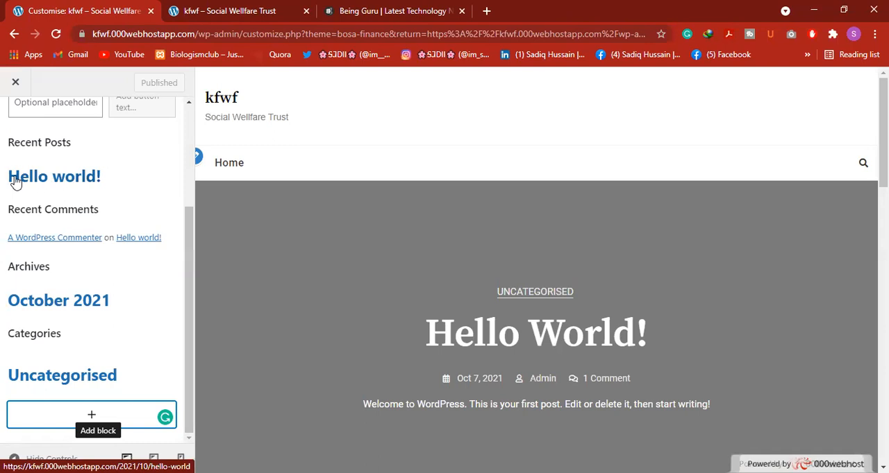
pyautogui.scroll(2, 37, 200)
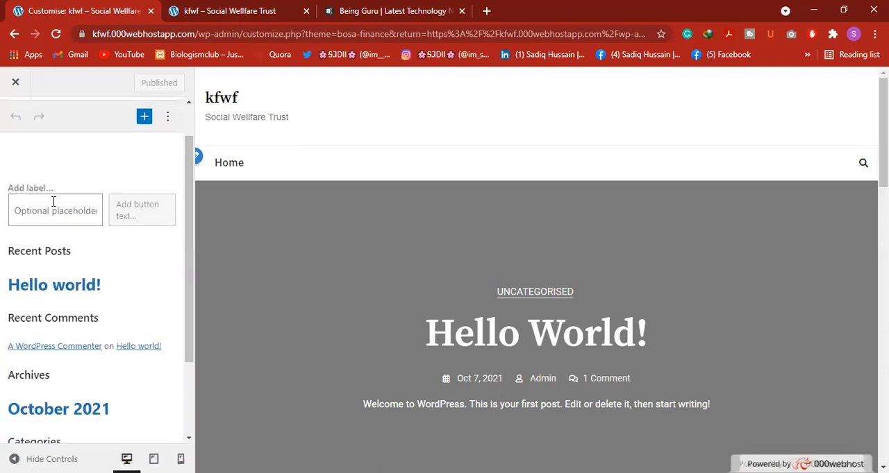
pyautogui.scroll(-2, 28, 278)
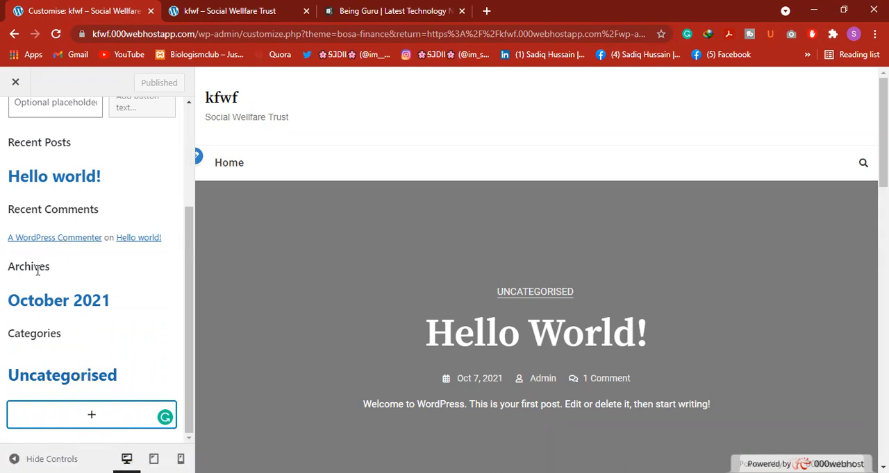
pyautogui.scroll(5, 62, 243)
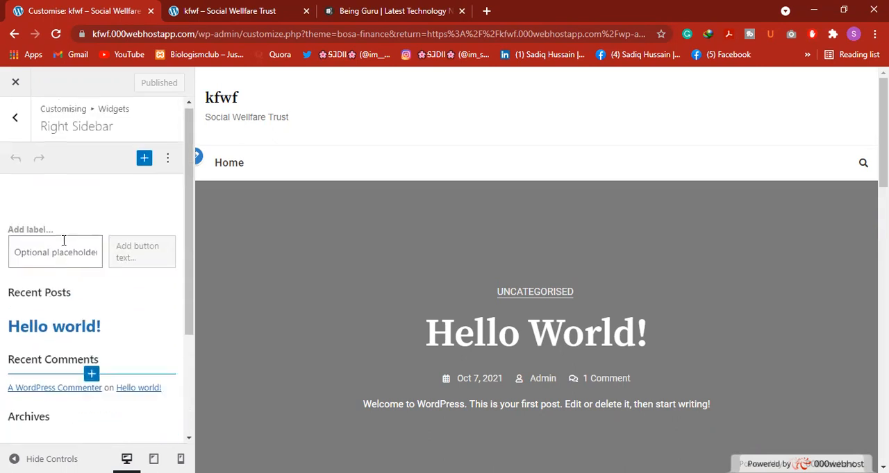
# Switch to the Footer Sidebar 1 widget area and add a Quote block to it
pyautogui.click(11, 118)
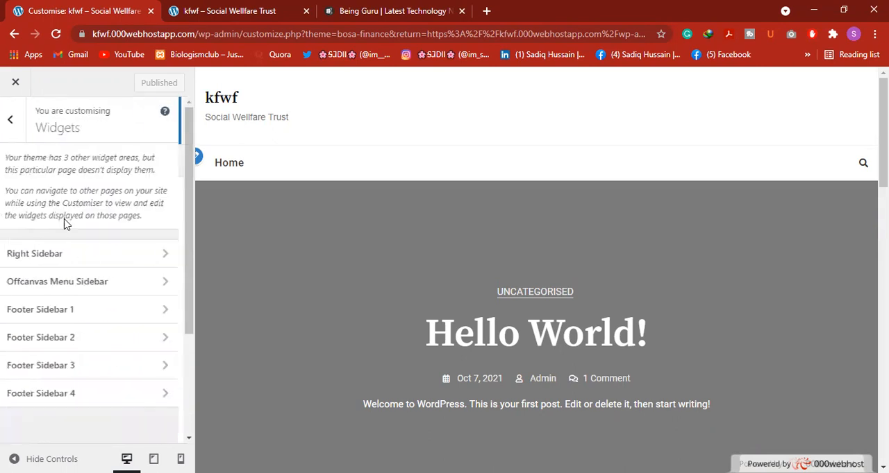
pyautogui.click(84, 311)
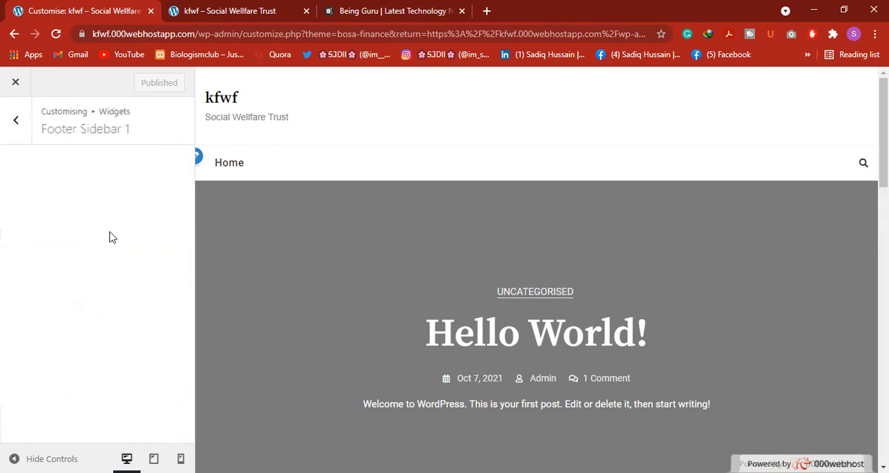
pyautogui.scroll(-4, 271, 310)
pyautogui.scroll(-5, 270, 310)
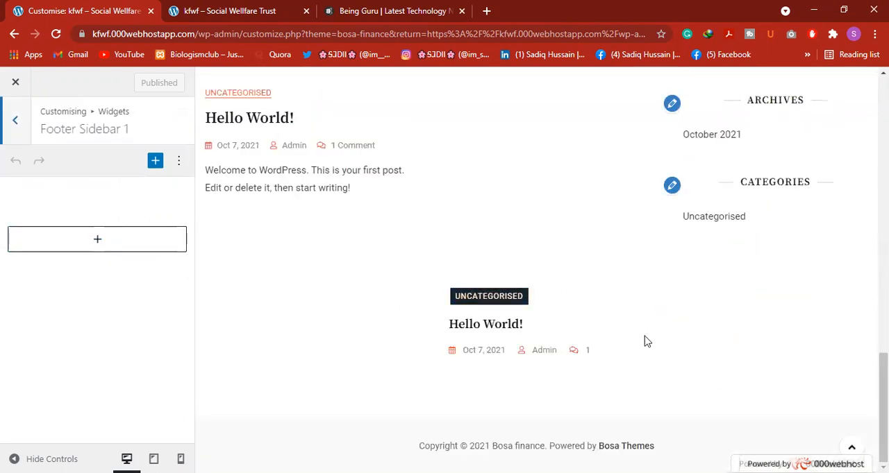
pyautogui.click(109, 241)
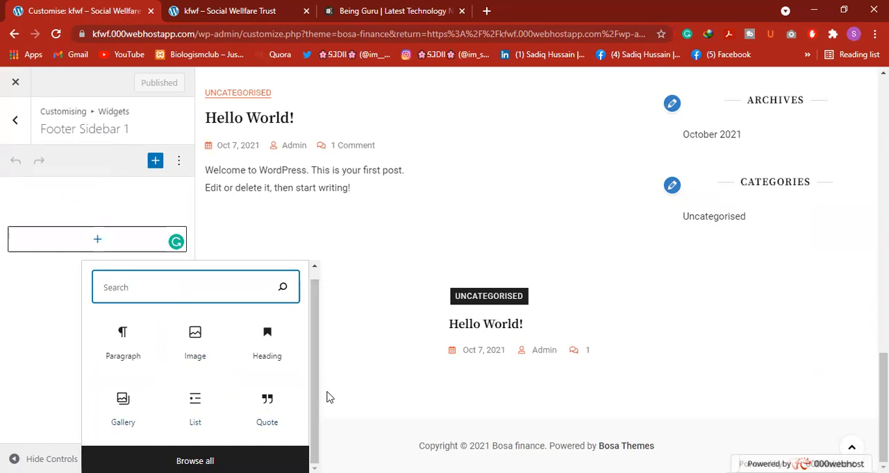
pyautogui.click(278, 410)
pyautogui.click(289, 383)
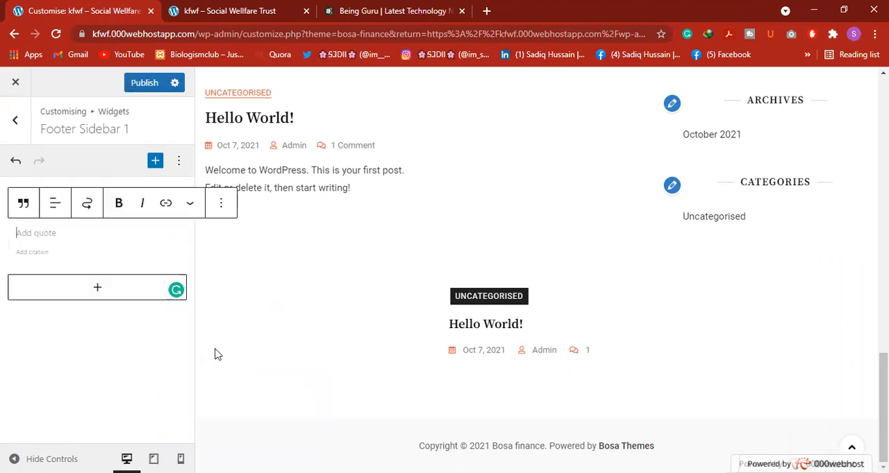
# Search Google for "osho quotes" in a new browser tab and open MotivationalFact's "Top 100 Best Quotes of Osho" page
pyautogui.click(486, 11)
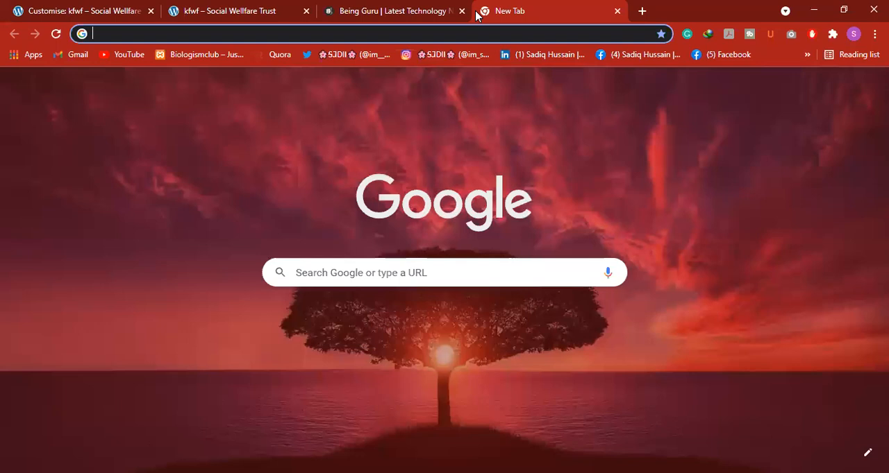
pyautogui.write('osho')
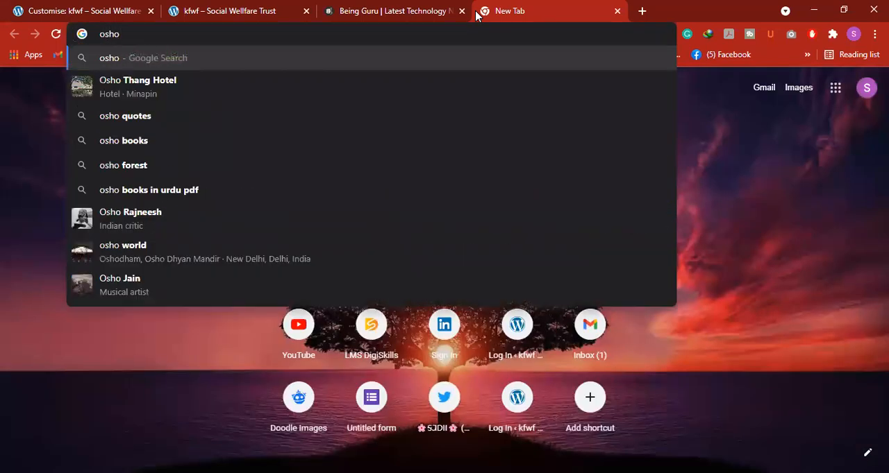
pyautogui.click(250, 117)
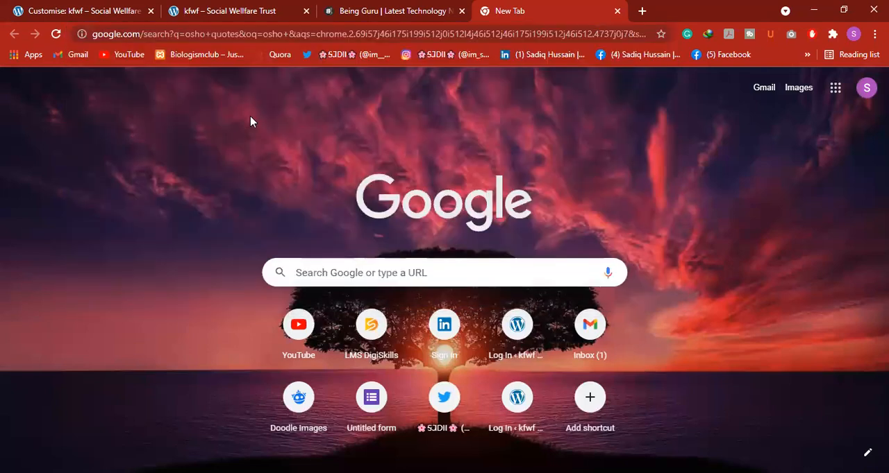
pyautogui.scroll(-7, 179, 204)
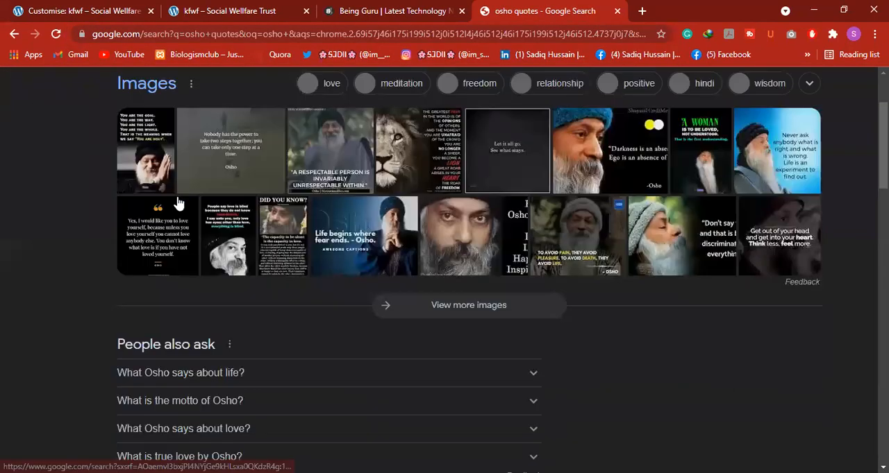
pyautogui.scroll(2, 178, 202)
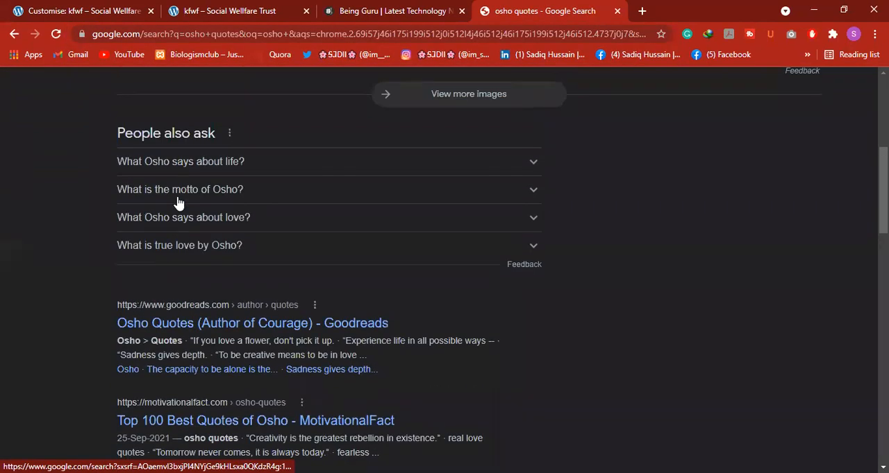
pyautogui.scroll(-2, 178, 200)
pyautogui.scroll(6, 194, 197)
pyautogui.scroll(-8, 197, 197)
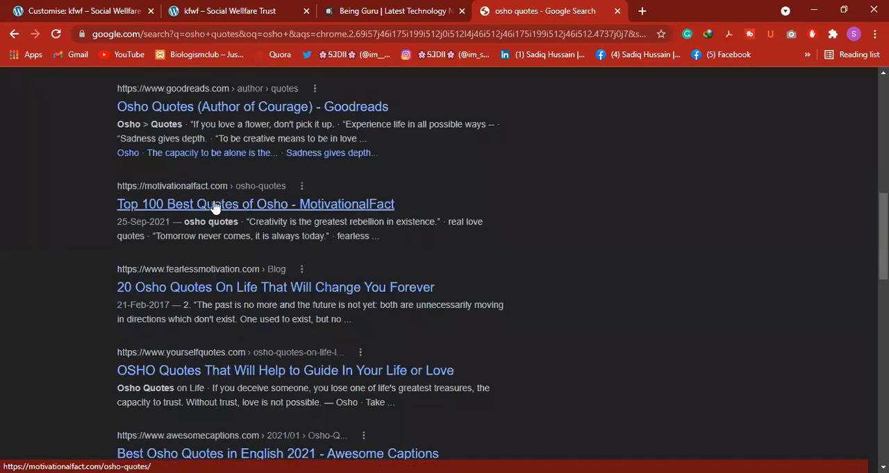
pyautogui.click(214, 205)
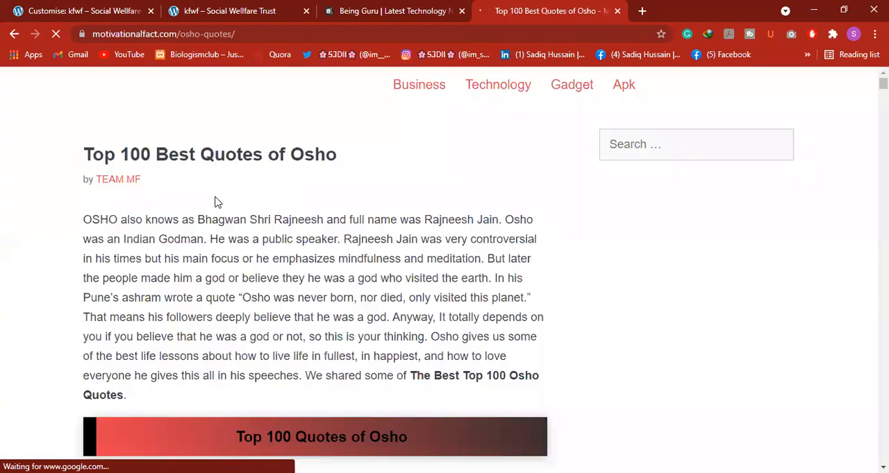
# Copy the quote "Tomorrow never comes, it is always today." from the MotivationalFact page
pyautogui.scroll(-3, 181, 222)
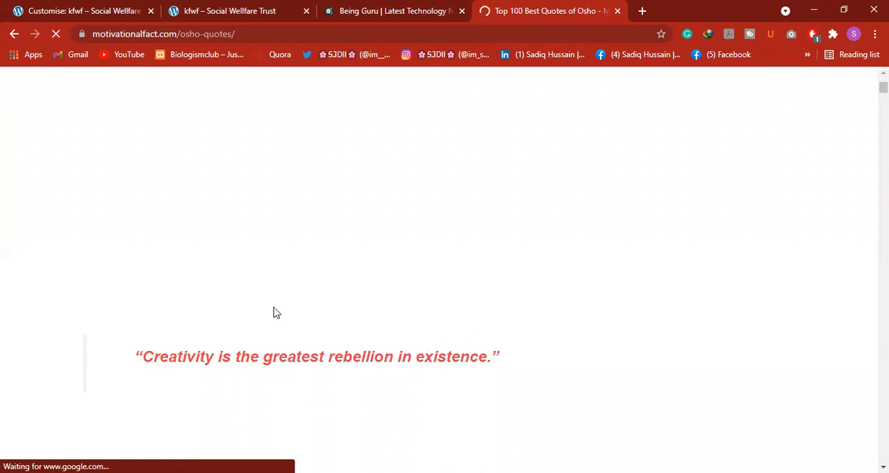
pyautogui.scroll(-9, 270, 310)
pyautogui.scroll(3, 215, 298)
pyautogui.moveTo(159, 404); pyautogui.dragTo(457, 406)
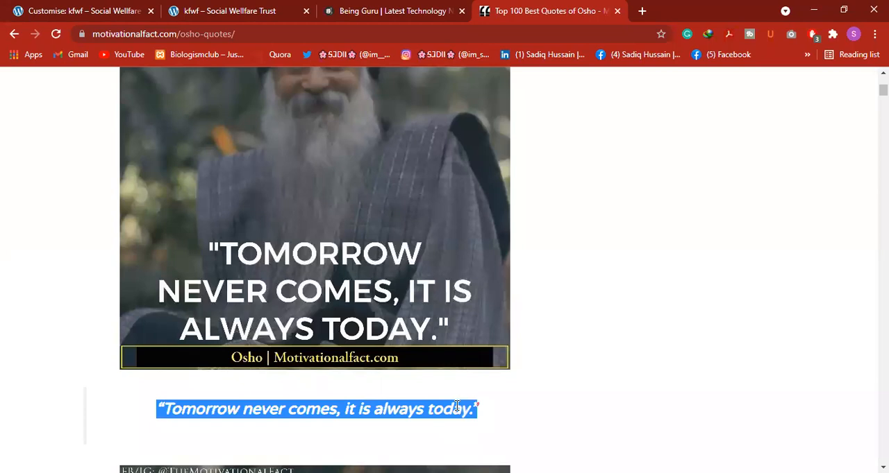
pyautogui.rightClick(407, 407)
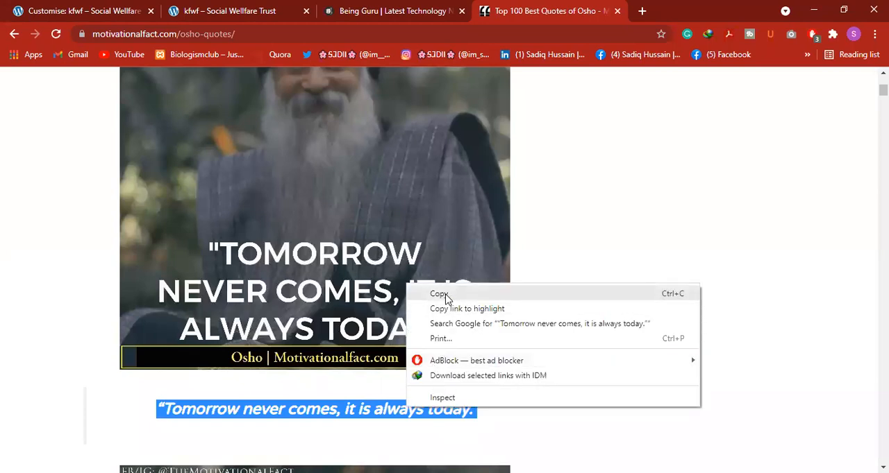
pyautogui.click(439, 294)
# Paste the copied quote into the Footer Sidebar 1 Quote block in the customiser and publish the change
pyautogui.click(28, 11)
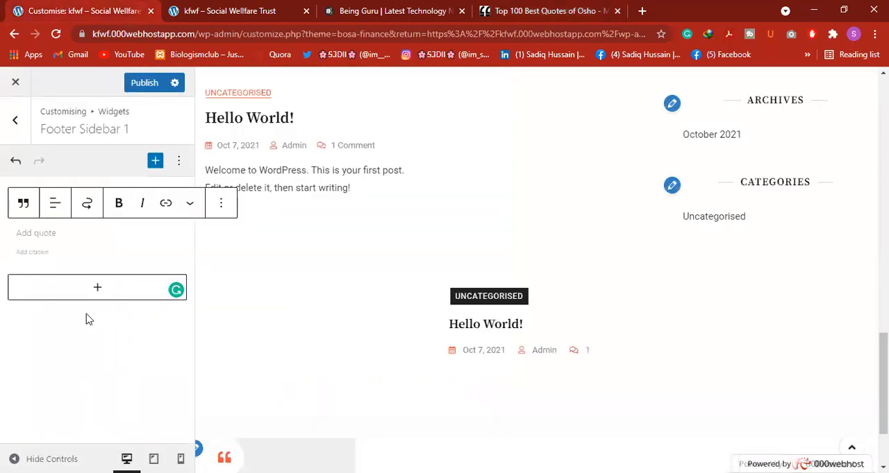
pyautogui.rightClick(74, 232)
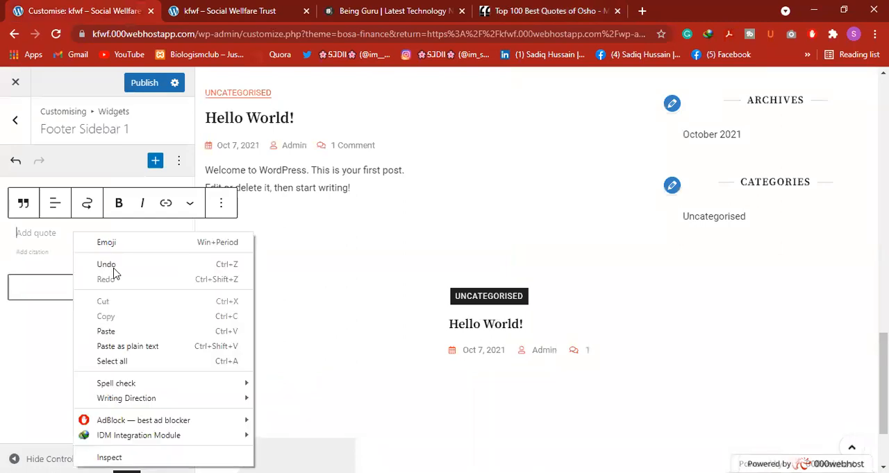
pyautogui.click(110, 332)
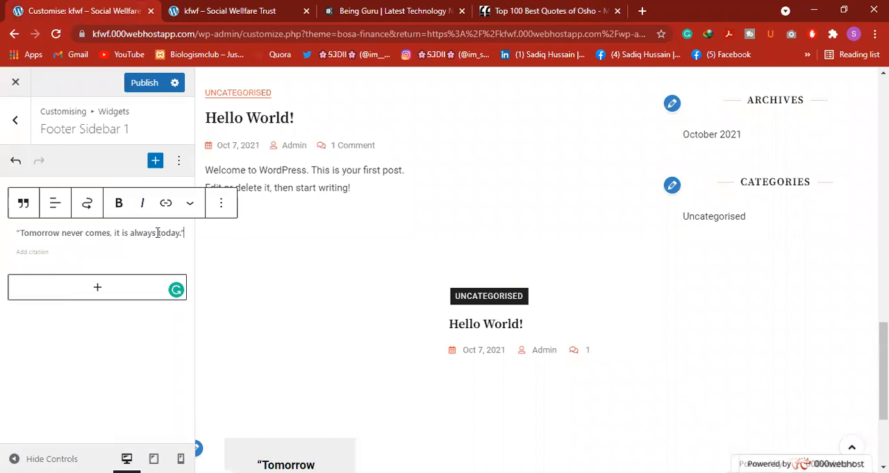
pyautogui.click(139, 83)
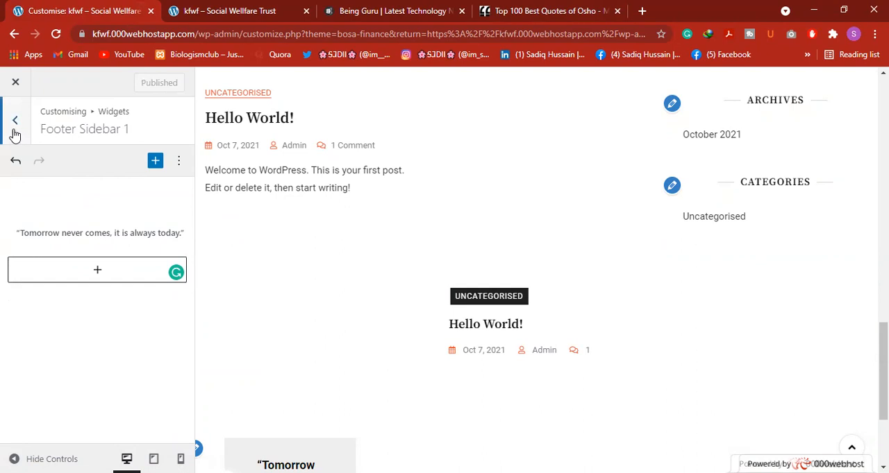
# Return to the customiser's widget areas and reload the public kfwf site to check the quote in its footer
pyautogui.scroll(-3, 371, 292)
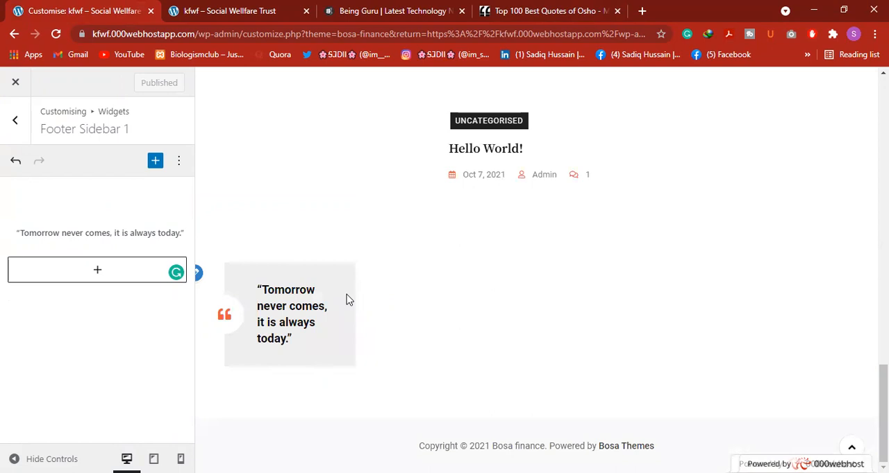
pyautogui.click(12, 121)
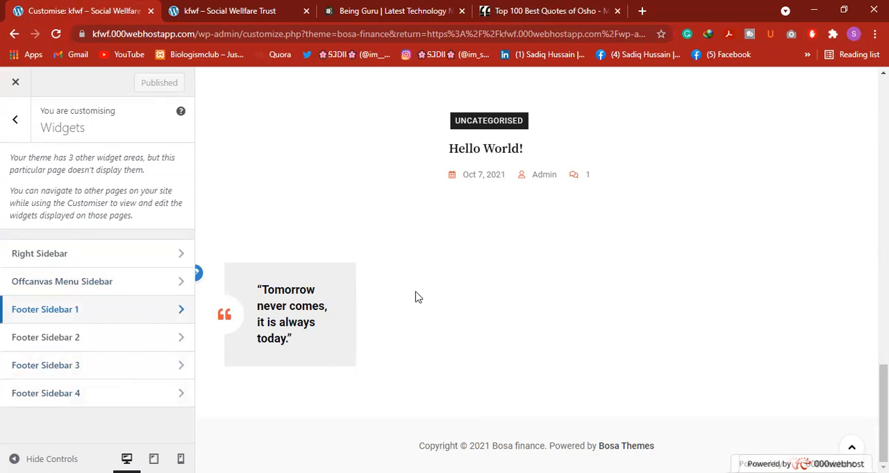
pyautogui.scroll(3, 250, 155)
pyautogui.click(193, 9)
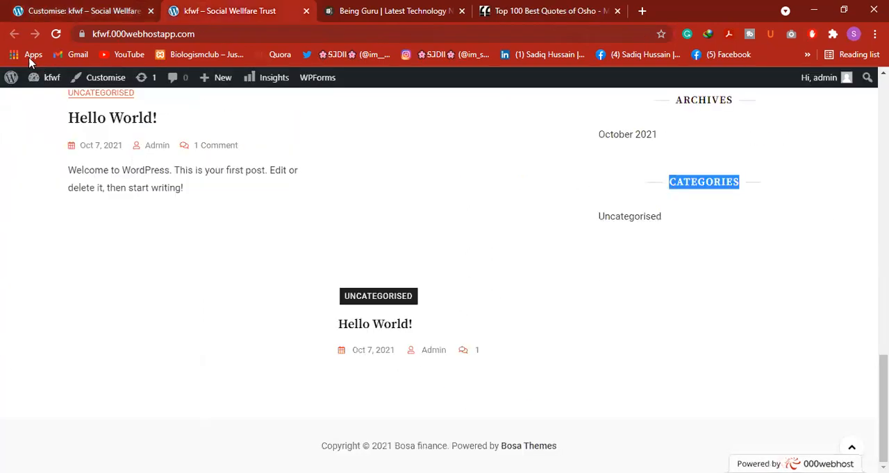
pyautogui.click(55, 34)
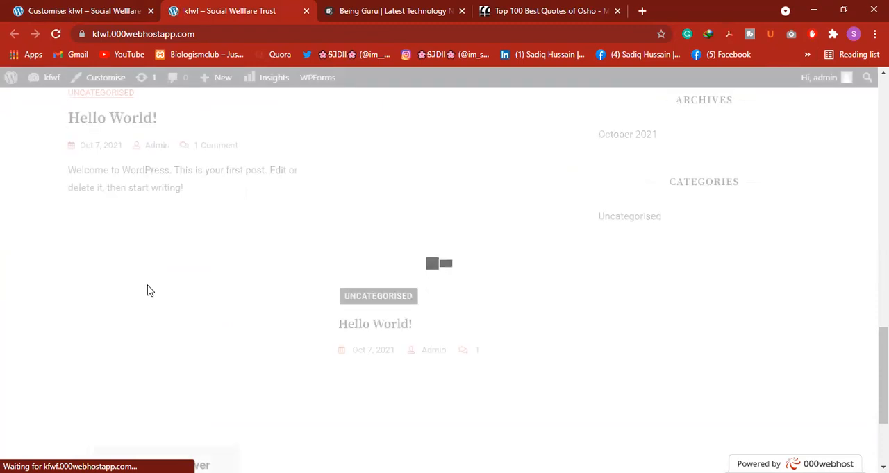
pyautogui.scroll(-3, 150, 290)
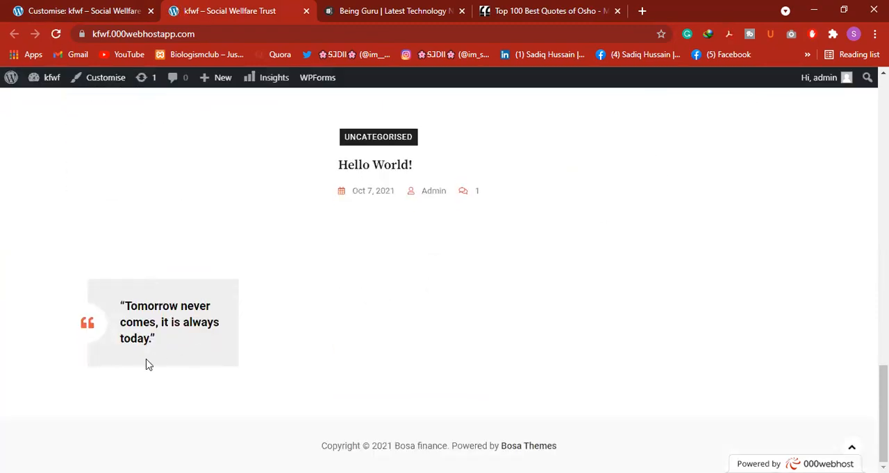
# Return to the customiser, leave the Widgets section and open Homepage Settings
pyautogui.click(43, 7)
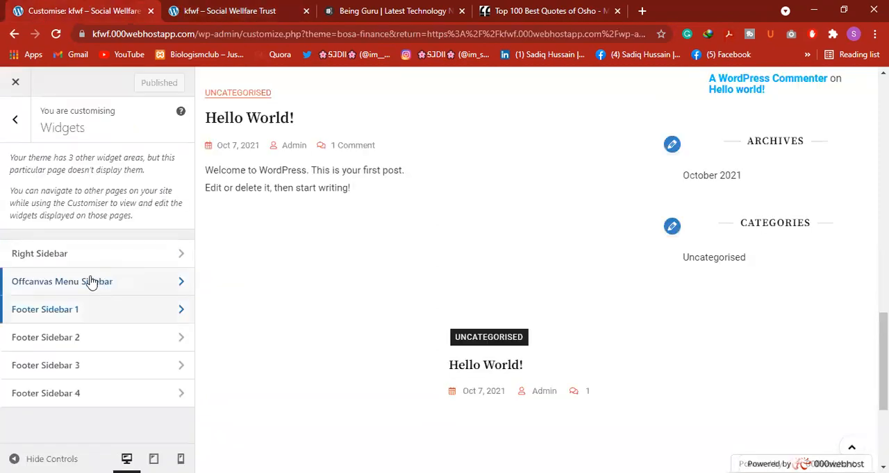
pyautogui.click(9, 121)
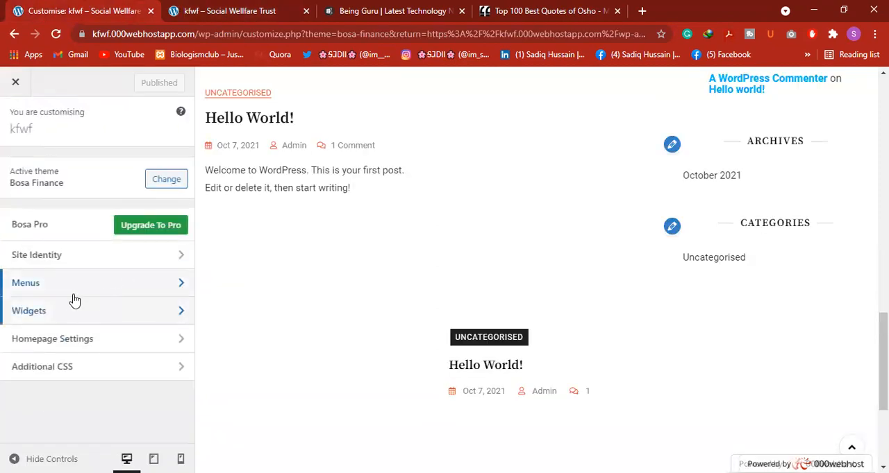
pyautogui.click(86, 343)
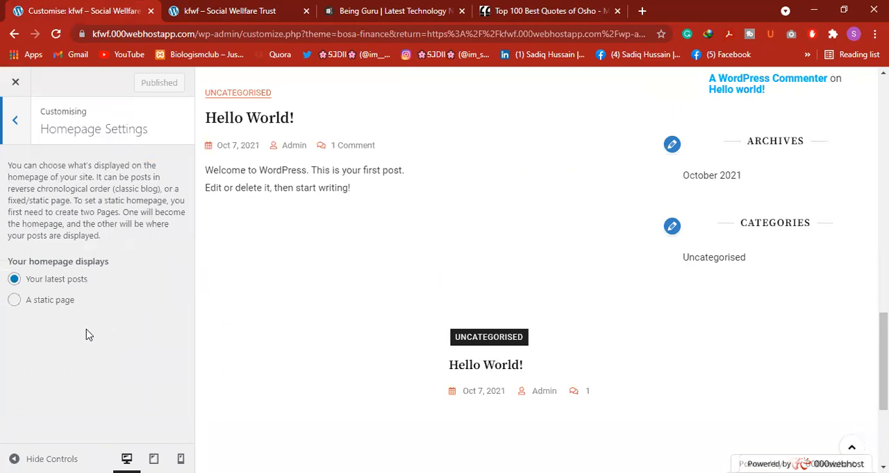
# Copy the kfwf.000webhostapp.com address from the public site's browser tab
pyautogui.click(186, 7)
pyautogui.scroll(15, 430, 315)
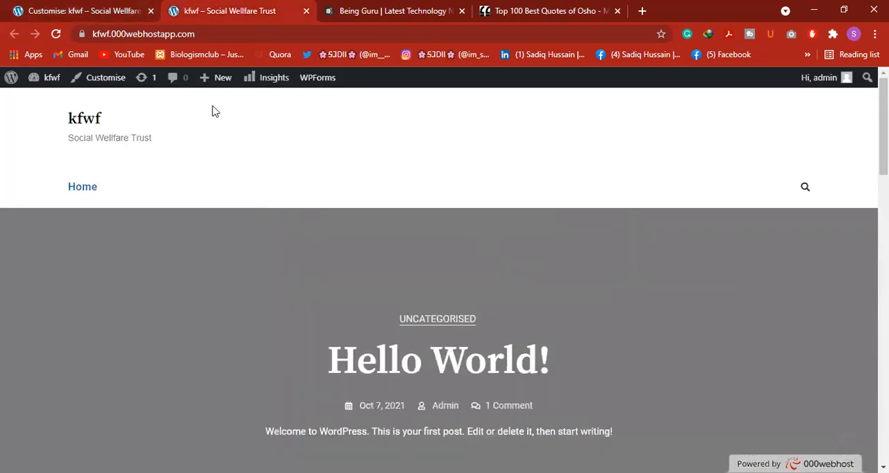
pyautogui.click(201, 33)
pyautogui.rightClick(119, 33)
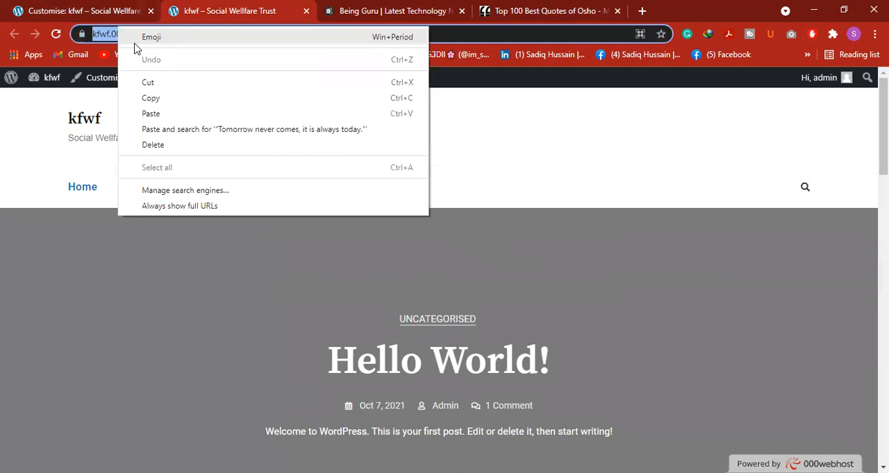
pyautogui.click(151, 98)
# Load the copied kfwf address in the MotivationalFact tab and look over the homepage's posts and sidebar
pyautogui.click(534, 12)
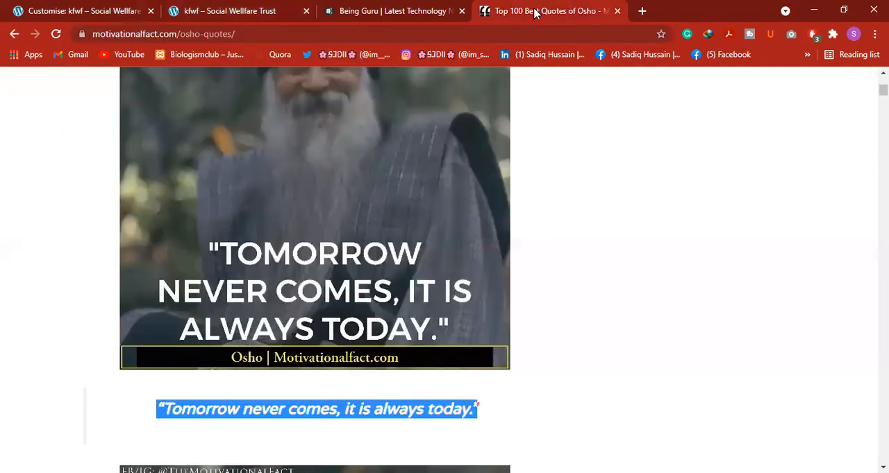
pyautogui.rightClick(410, 27)
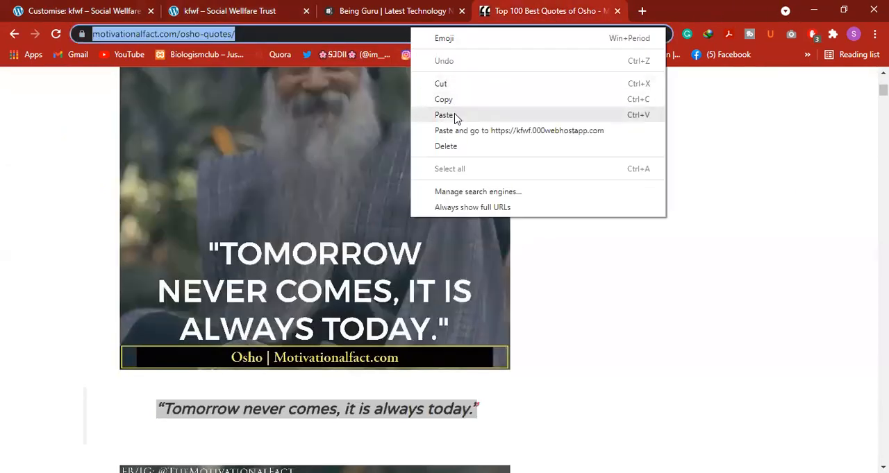
pyautogui.click(486, 114)
pyautogui.press('Return')
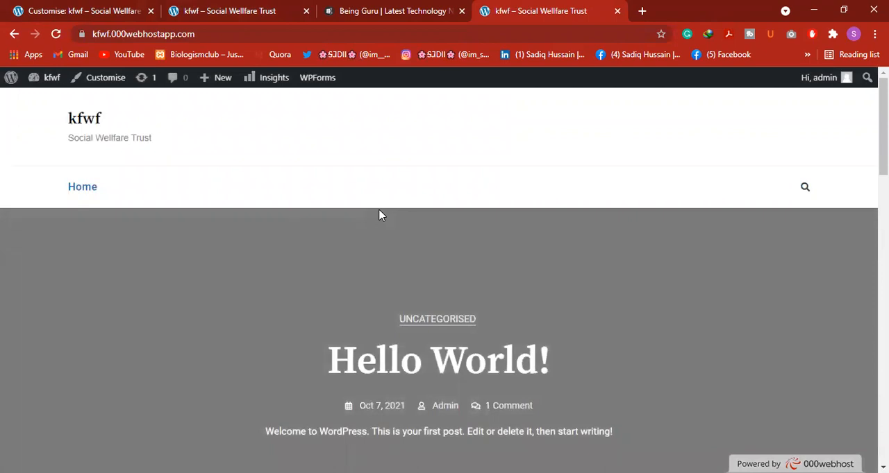
pyautogui.scroll(-15, 356, 207)
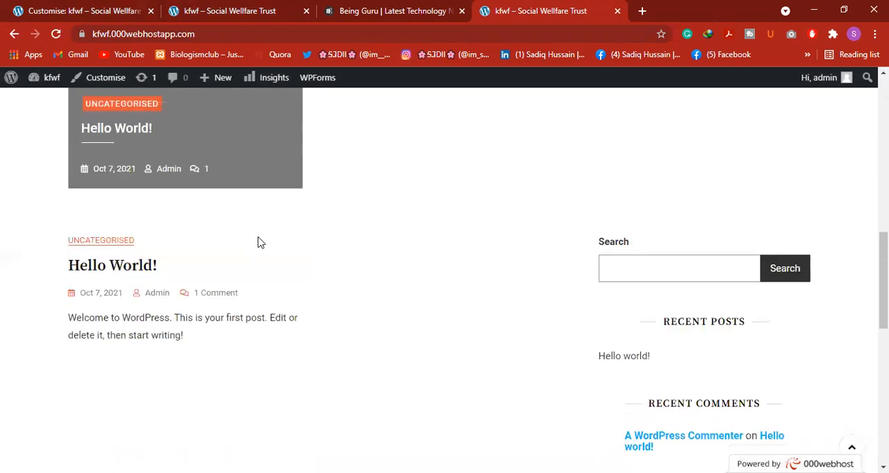
pyautogui.scroll(15, 239, 281)
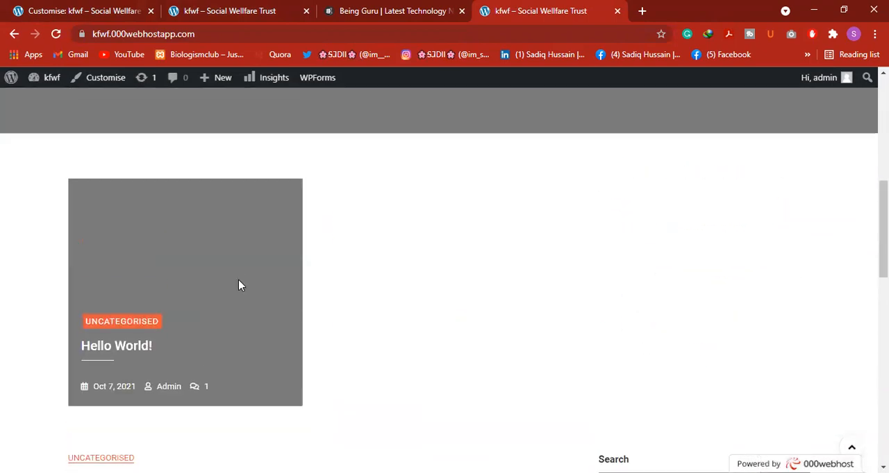
pyautogui.scroll(-5, 238, 281)
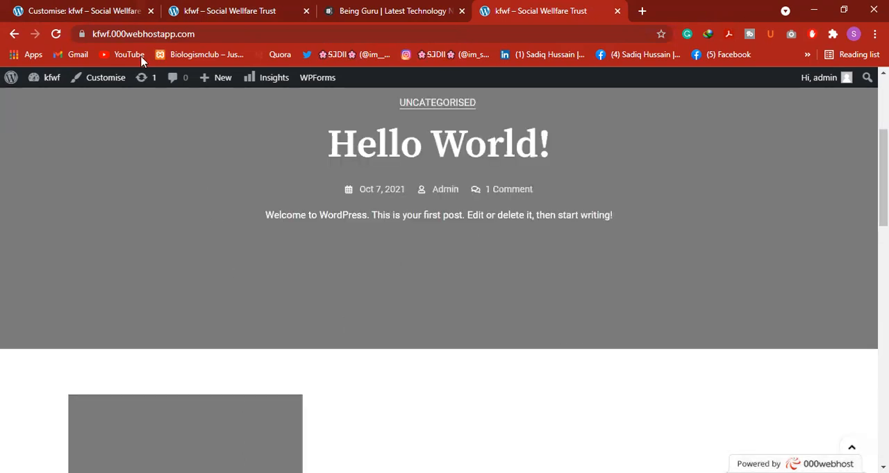
# Set the homepage display to "A static page" in the customiser's Homepage Settings
pyautogui.click(111, 6)
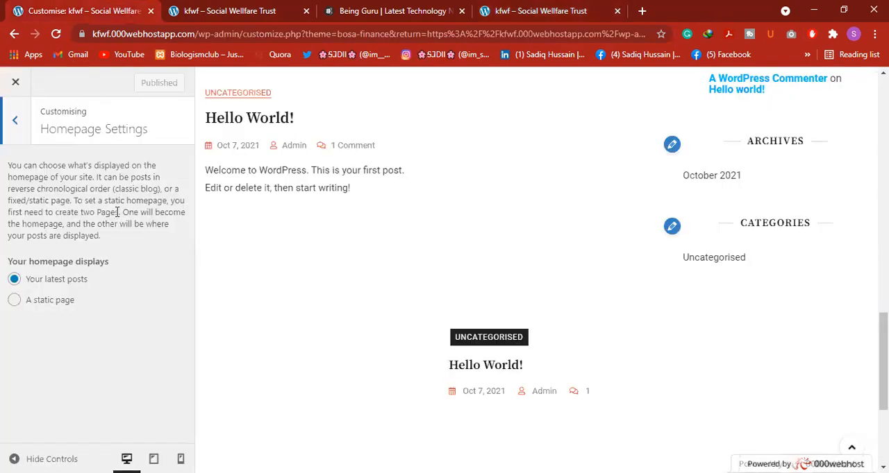
pyautogui.scroll(10, 592, 301)
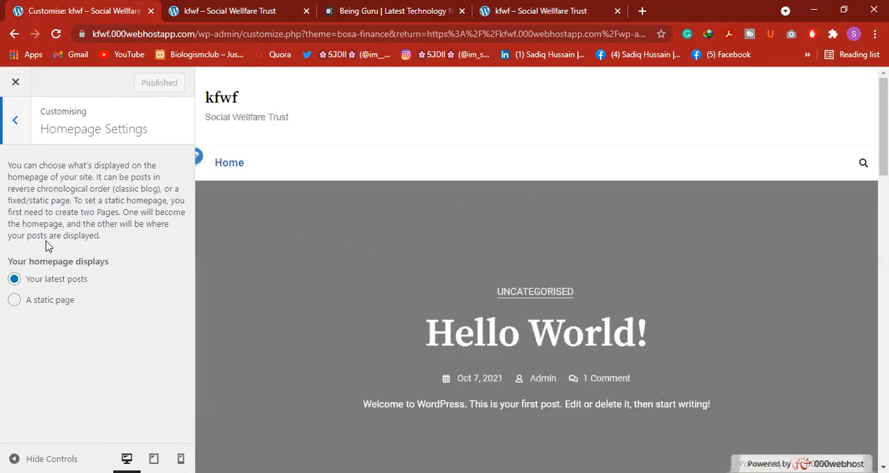
pyautogui.moveTo(2, 259); pyautogui.dragTo(42, 261)
pyautogui.click(93, 287)
pyautogui.moveTo(90, 279); pyautogui.dragTo(29, 276)
pyautogui.click(11, 279)
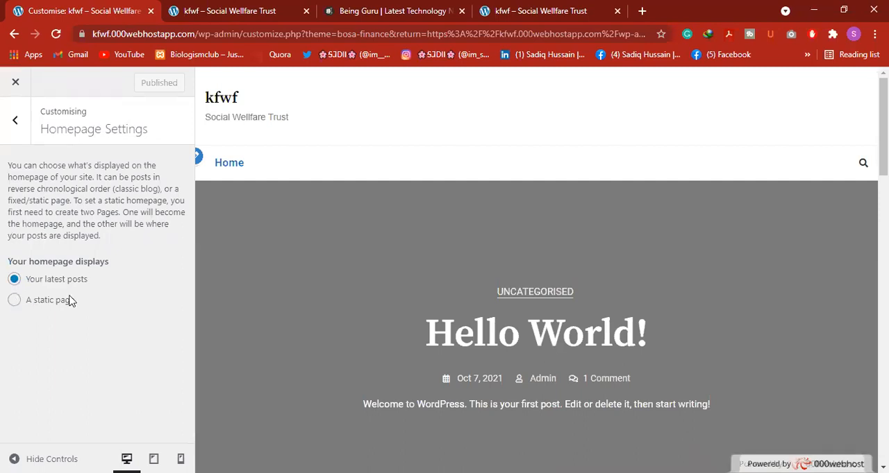
pyautogui.click(14, 300)
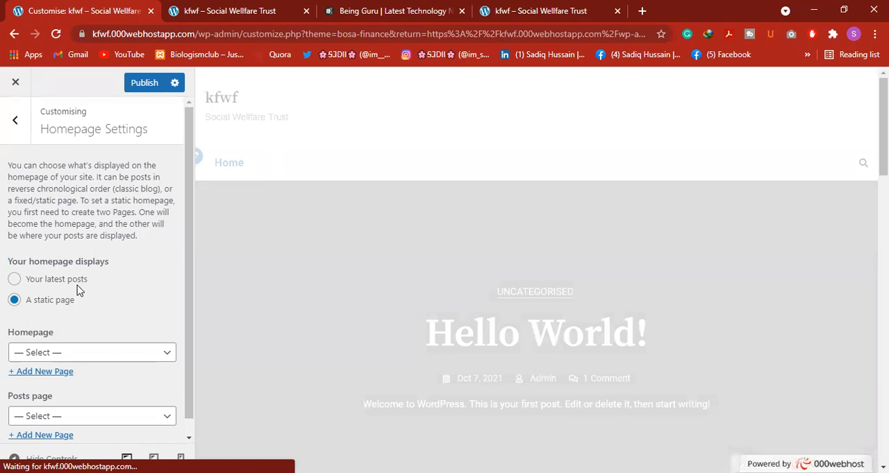
# Review the post layout of the homepage on the public kfwf site
pyautogui.click(166, 8)
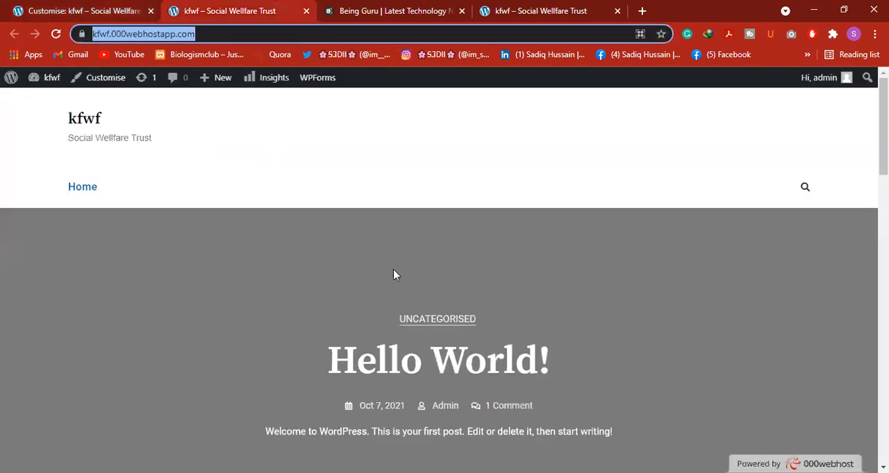
pyautogui.scroll(-3, 409, 298)
pyautogui.scroll(2, 421, 192)
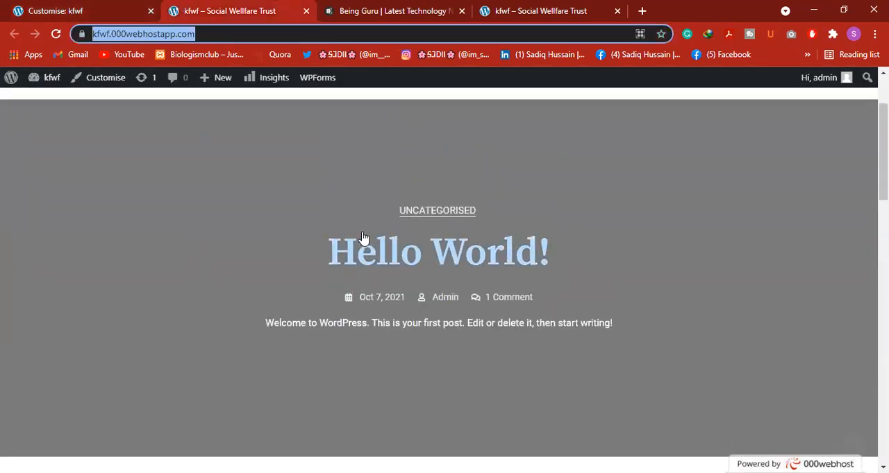
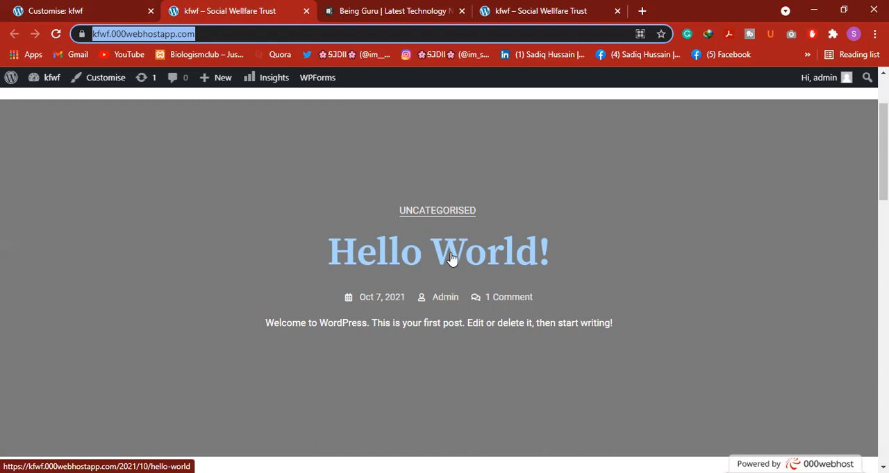
# Look further down the posts on the public kfwf homepage and set the customiser's homepage display to "Your latest posts"
pyautogui.click(276, 215)
pyautogui.scroll(-5, 79, 264)
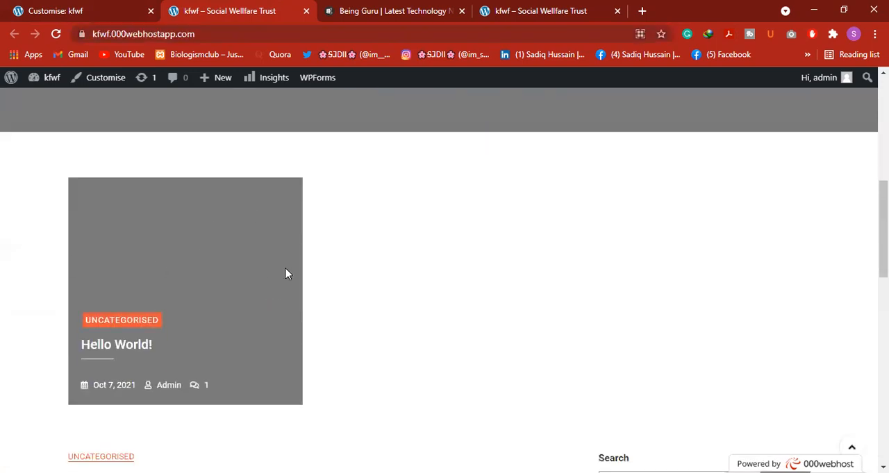
pyautogui.click(285, 273)
pyautogui.click(25, 13)
pyautogui.click(39, 285)
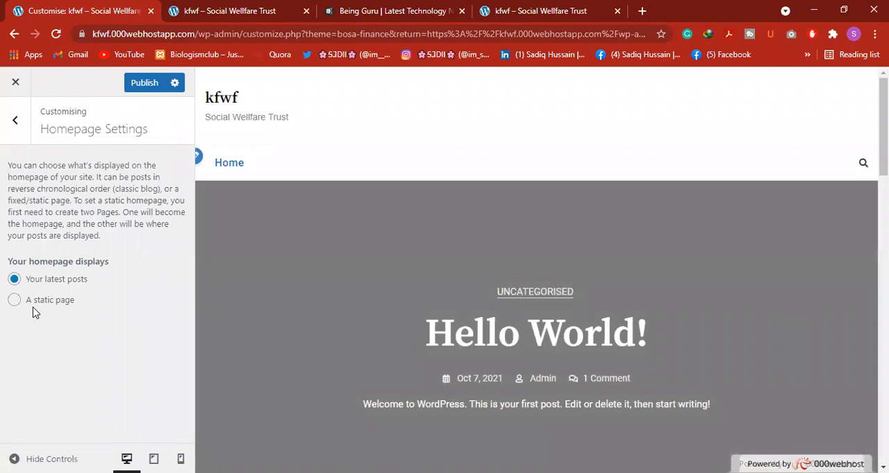
# Look through the latest stories and blog post listings on the Being Guru homepage as an example of a post-based site
pyautogui.click(339, 9)
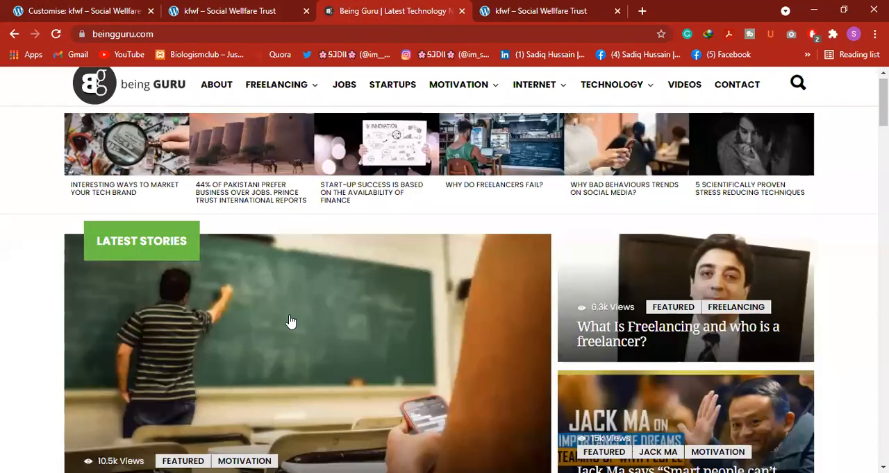
pyautogui.scroll(-5, 290, 322)
pyautogui.scroll(-1, 260, 340)
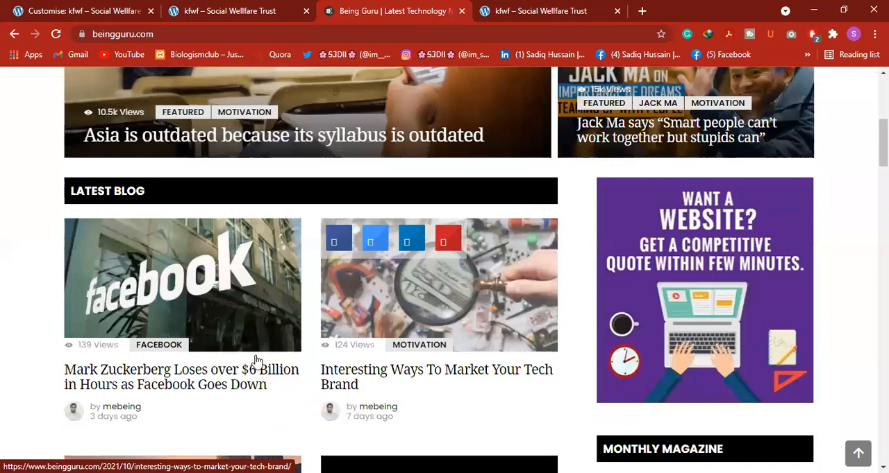
pyautogui.scroll(-8, 257, 360)
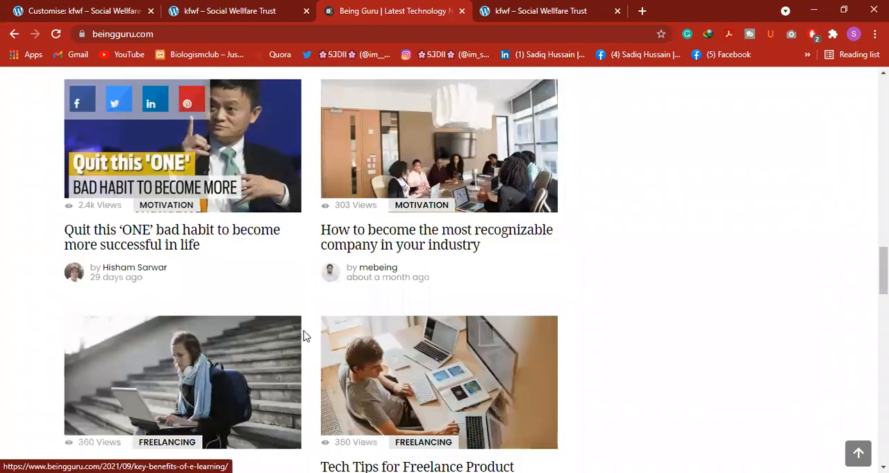
pyautogui.scroll(-8, 303, 336)
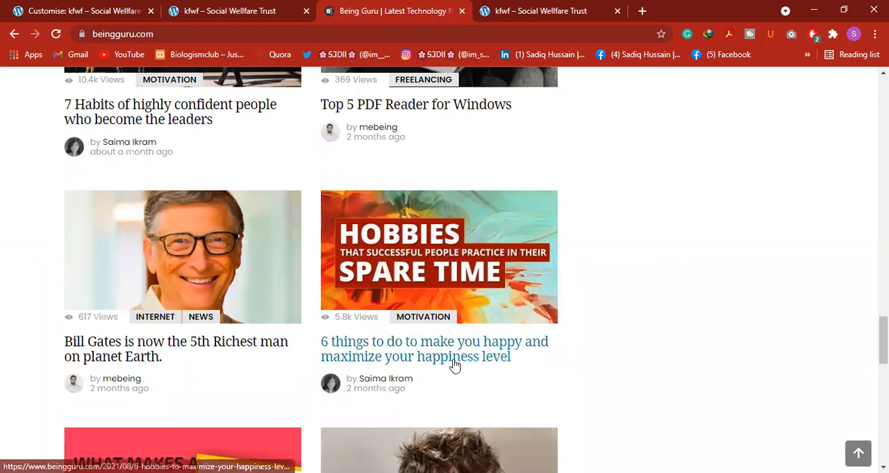
pyautogui.scroll(-1, 431, 366)
pyautogui.scroll(-4, 288, 373)
pyautogui.scroll(20, 288, 372)
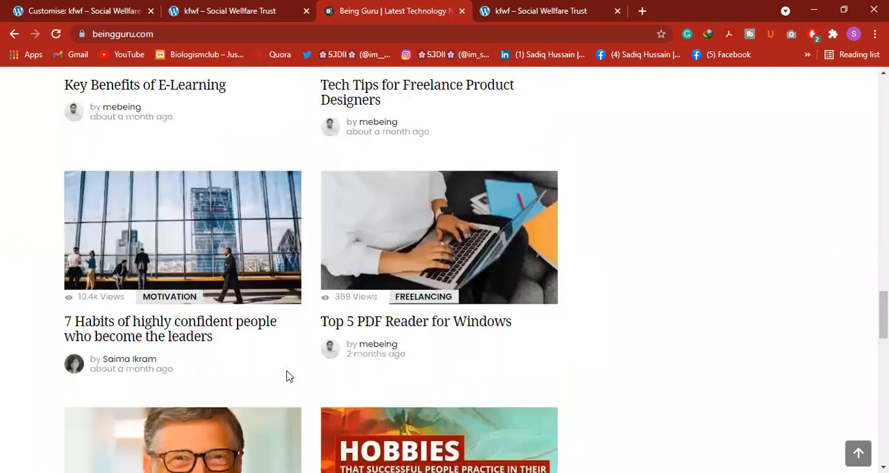
pyautogui.scroll(15, 288, 373)
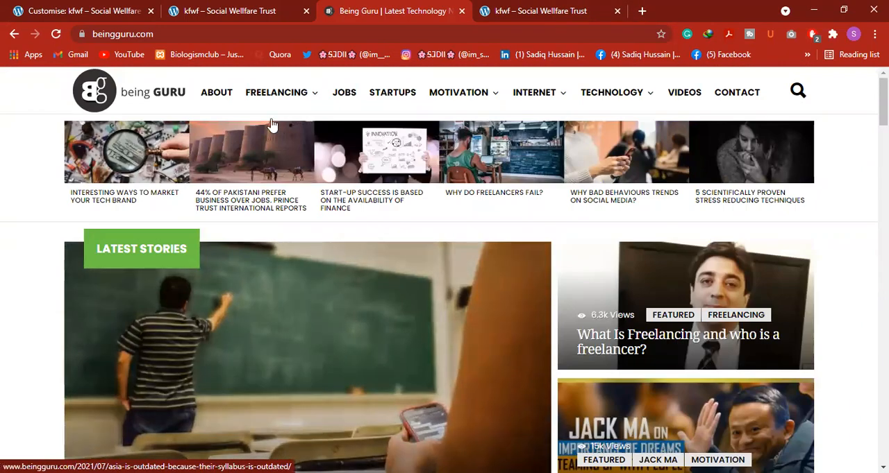
# Look over the digiskills.pk homepage in a new browser tab and close that tab
pyautogui.click(641, 12)
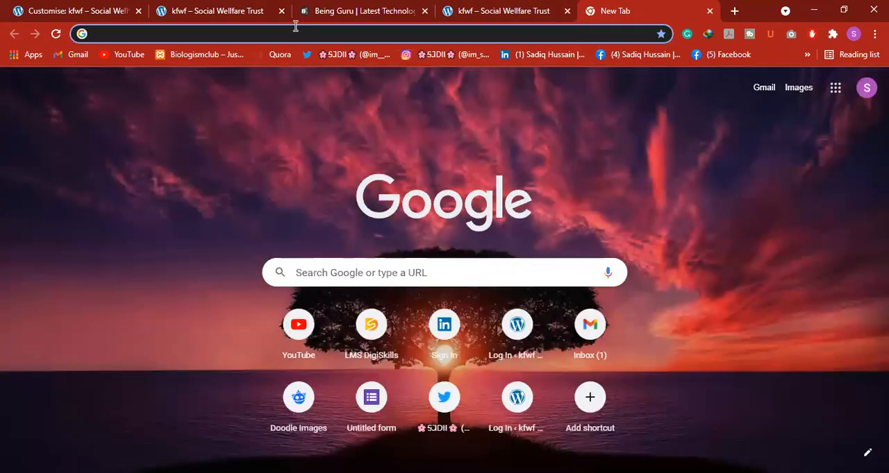
pyautogui.write('di')
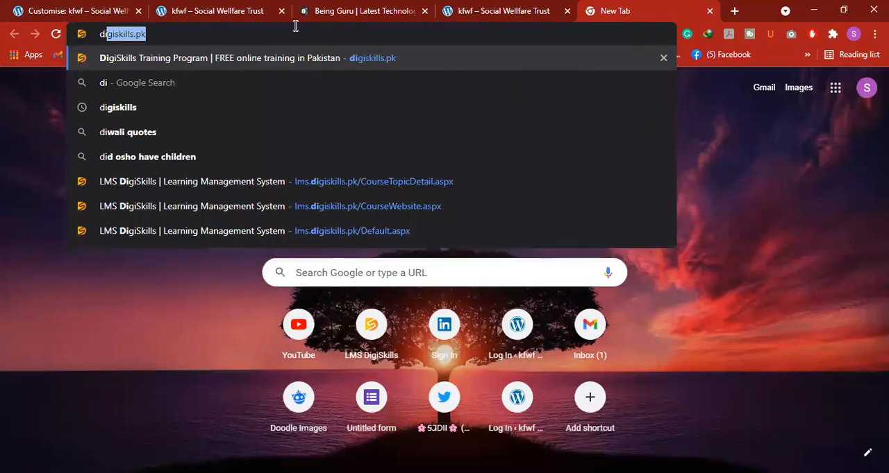
pyautogui.press('Return')
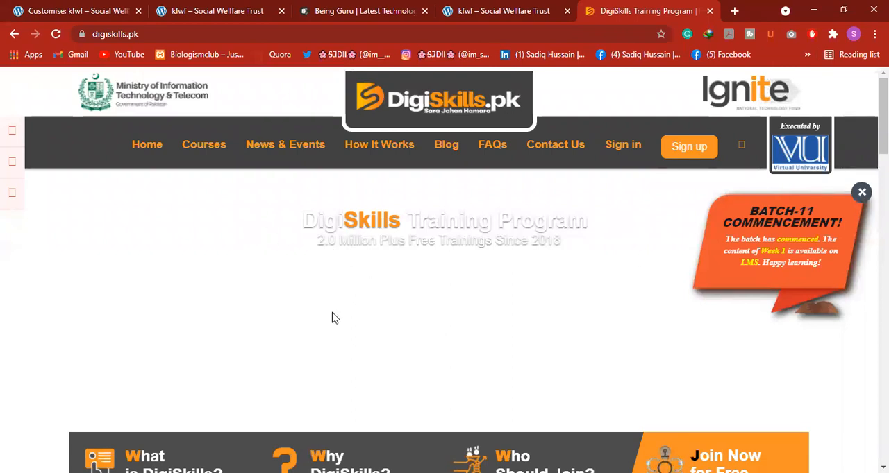
pyautogui.scroll(-5, 357, 307)
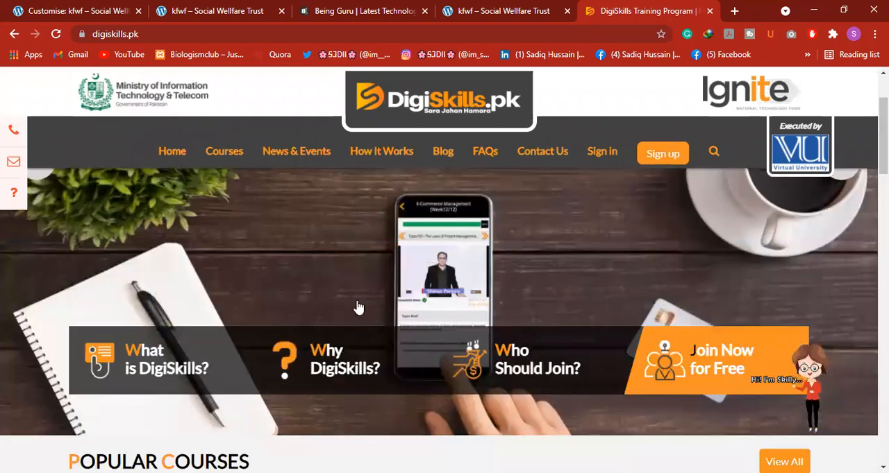
pyautogui.scroll(-6, 303, 356)
pyautogui.scroll(-2, 304, 357)
pyautogui.scroll(4, 332, 337)
pyautogui.scroll(6, 333, 336)
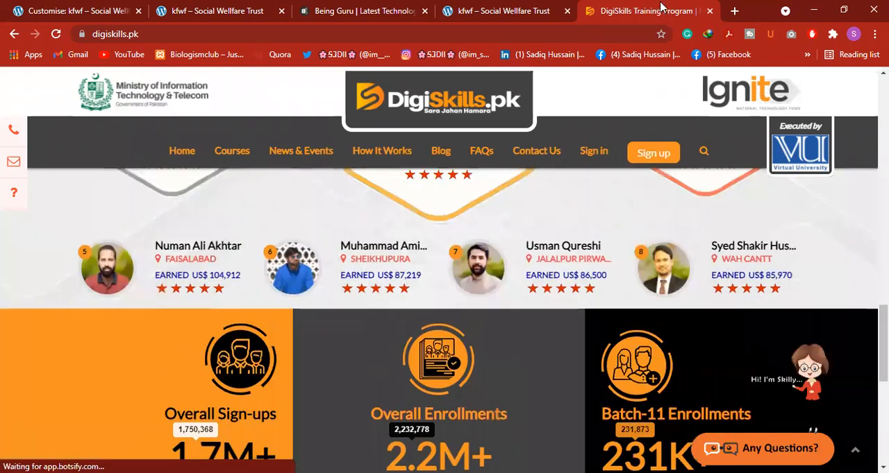
pyautogui.click(709, 11)
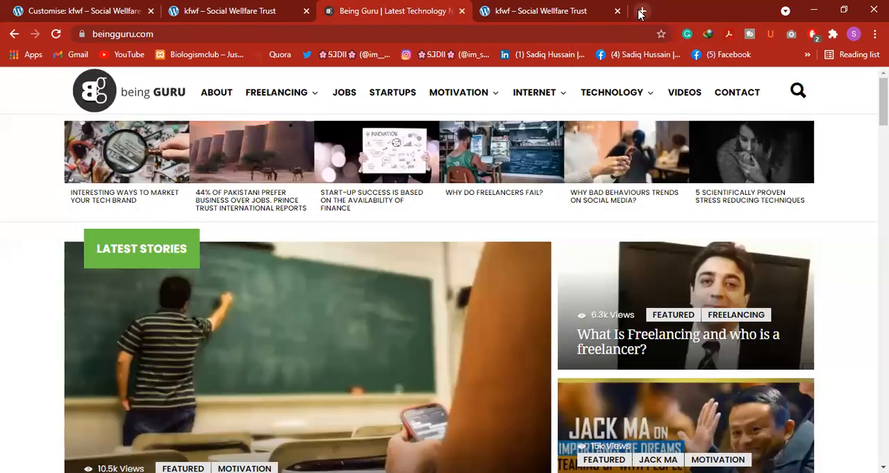
# Open a blank browser tab and return to the Being Guru homepage to re-examine its latest blog layout
pyautogui.hotkey('ctrl', 't')
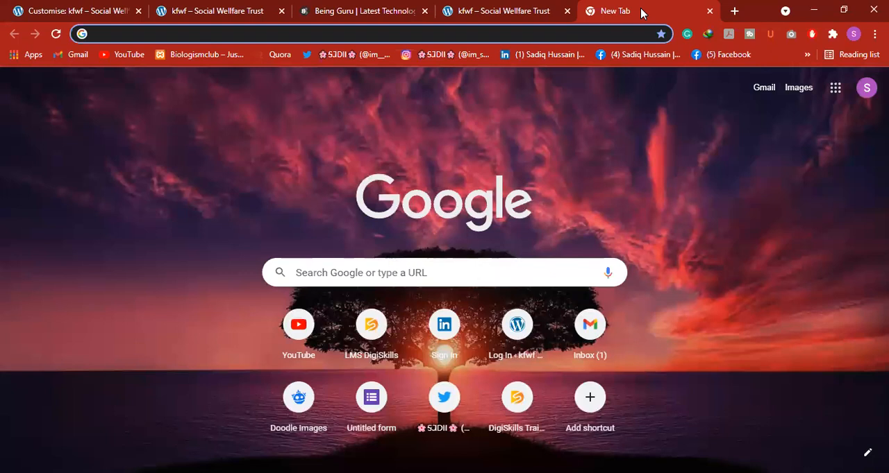
pyautogui.click(382, 9)
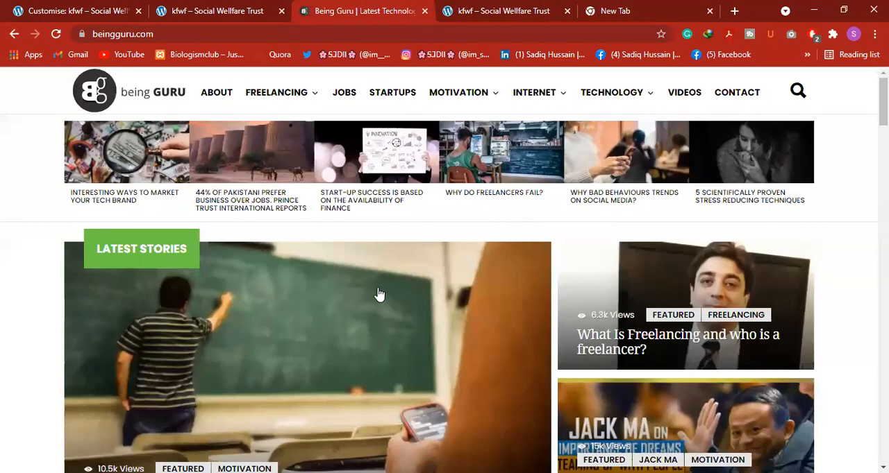
pyautogui.scroll(-8, 379, 295)
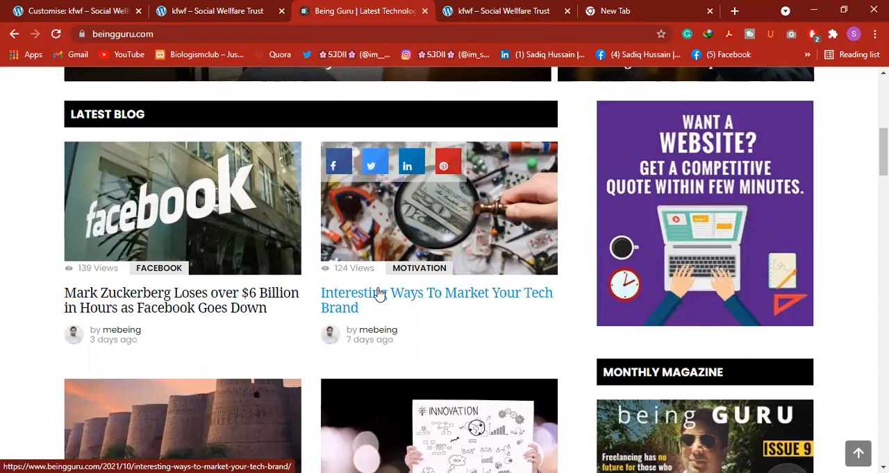
pyautogui.scroll(3, 246, 312)
pyautogui.scroll(3, 307, 285)
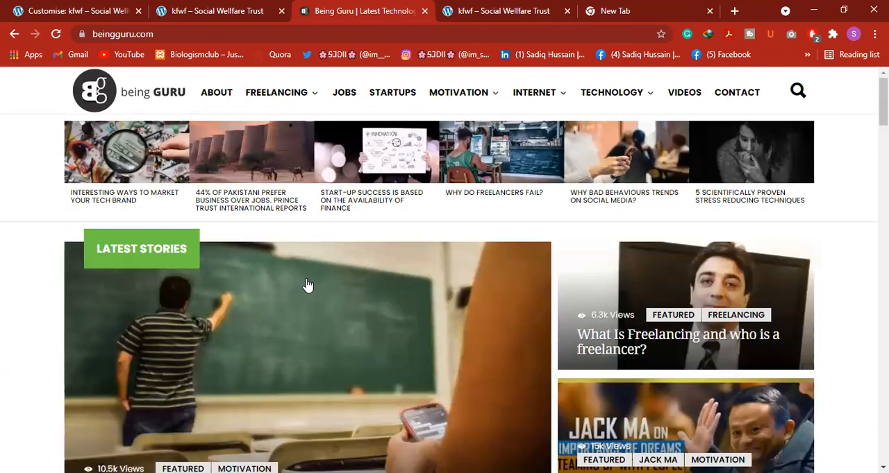
pyautogui.scroll(-1, 308, 298)
pyautogui.scroll(-12, 310, 316)
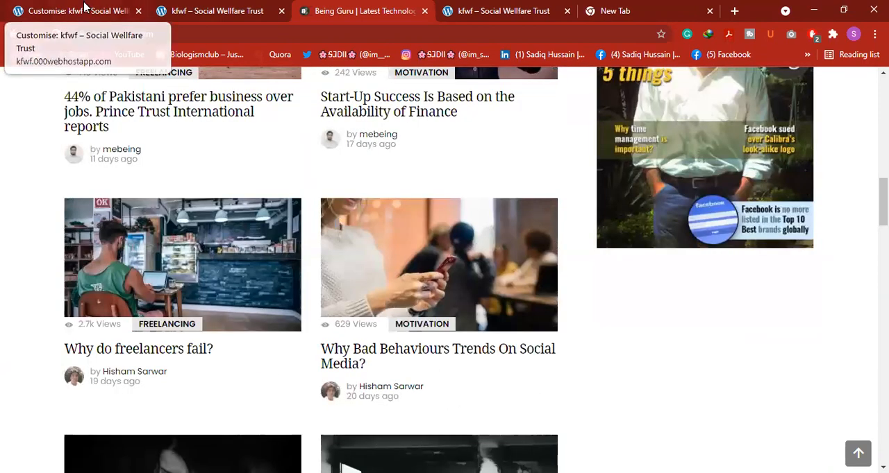
# Set the kfwf homepage display to "A static page" in the customiser and choose Sample Page as the homepage
pyautogui.click(83, 9)
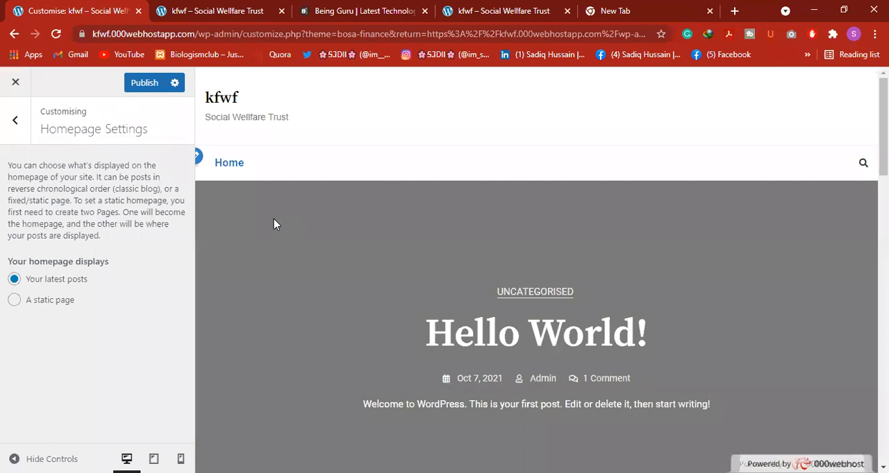
pyautogui.click(15, 302)
pyautogui.scroll(-1, 99, 308)
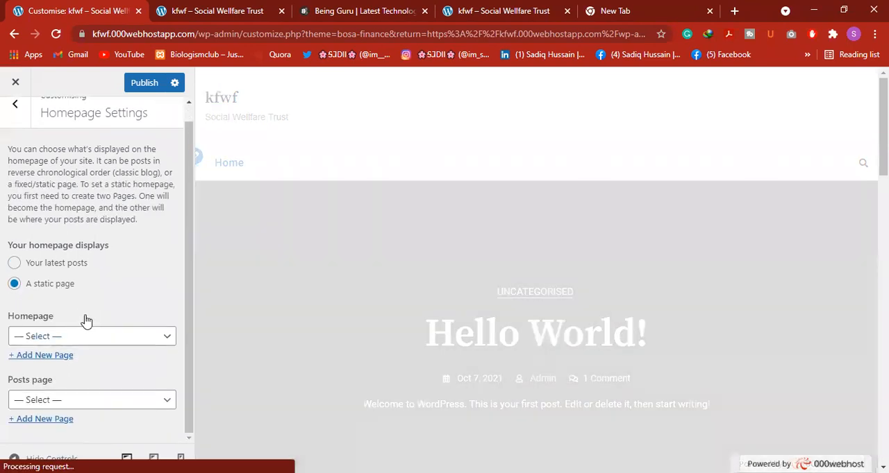
pyautogui.scroll(-3, 296, 251)
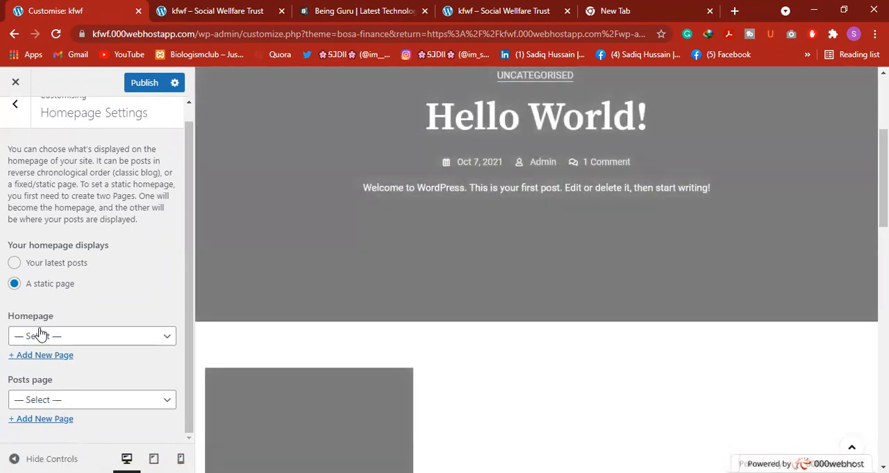
pyautogui.click(87, 336)
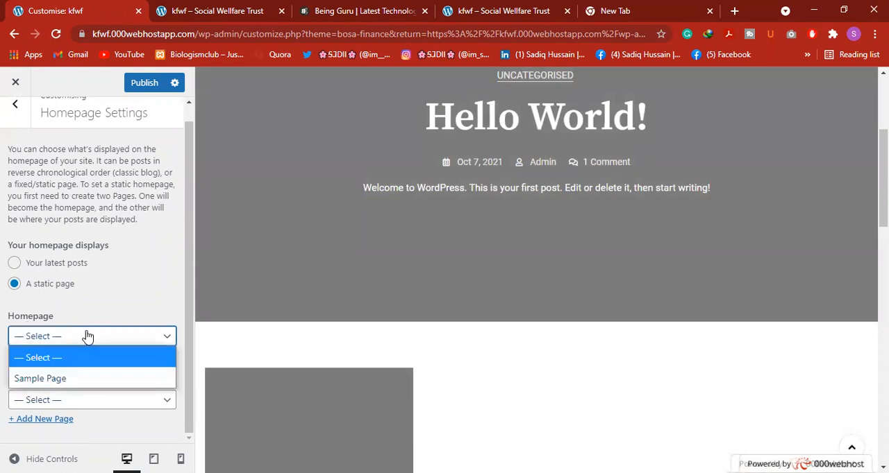
pyautogui.click(96, 378)
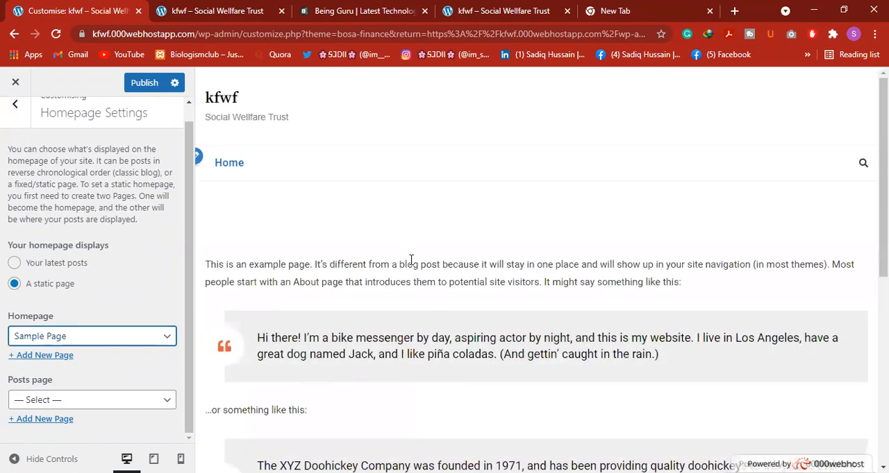
# Examine the content of the Sample Page homepage in the customiser preview
pyautogui.scroll(-4, 411, 259)
pyautogui.scroll(4, 297, 260)
pyautogui.scroll(-3, 297, 265)
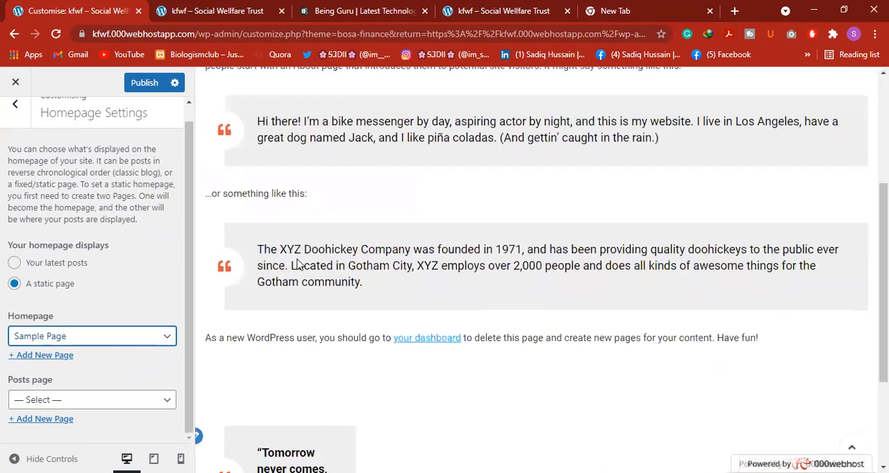
pyautogui.scroll(-3, 297, 265)
pyautogui.scroll(5, 341, 256)
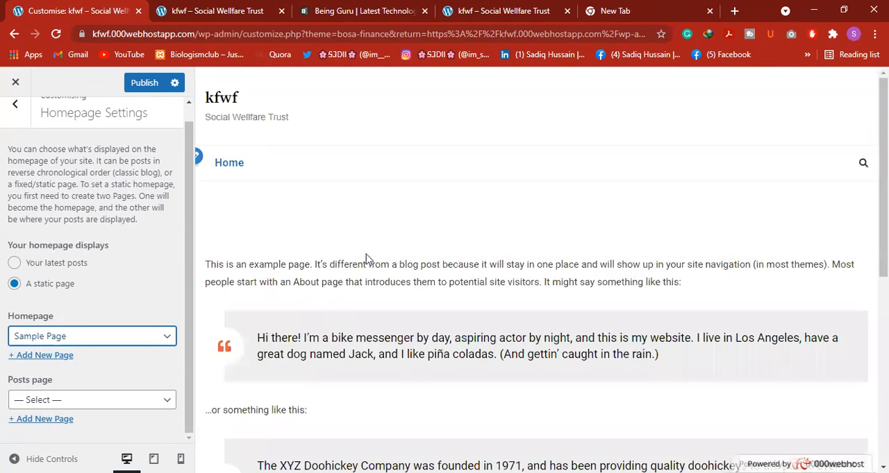
pyautogui.scroll(-3, 366, 259)
pyautogui.scroll(3, 363, 253)
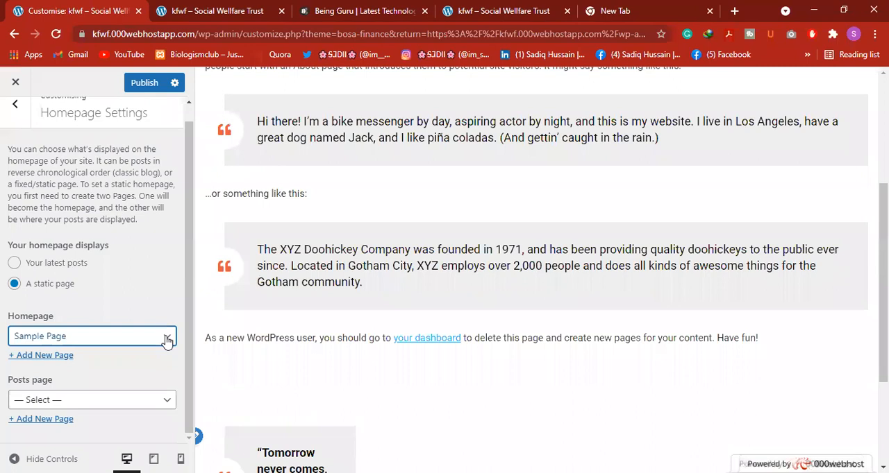
# Clear the Sample Page homepage selection and add a new page titled KFWF as the homepage
pyautogui.click(166, 338)
pyautogui.click(97, 358)
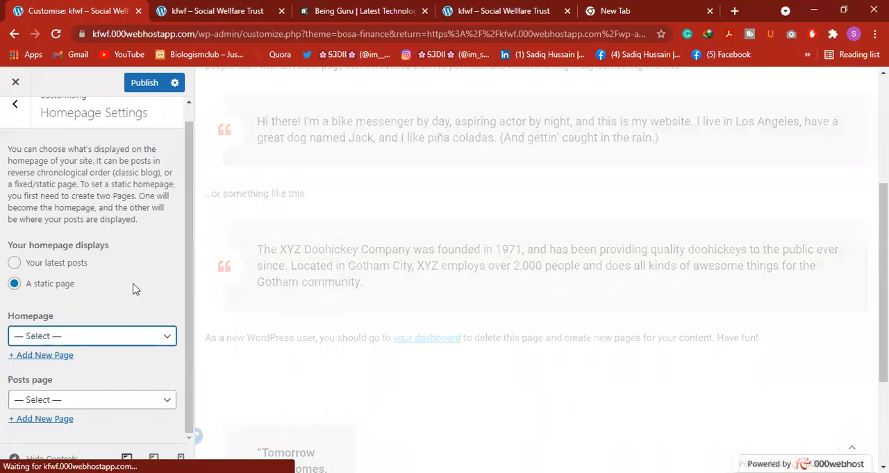
pyautogui.click(42, 356)
pyautogui.scroll(-1, 85, 353)
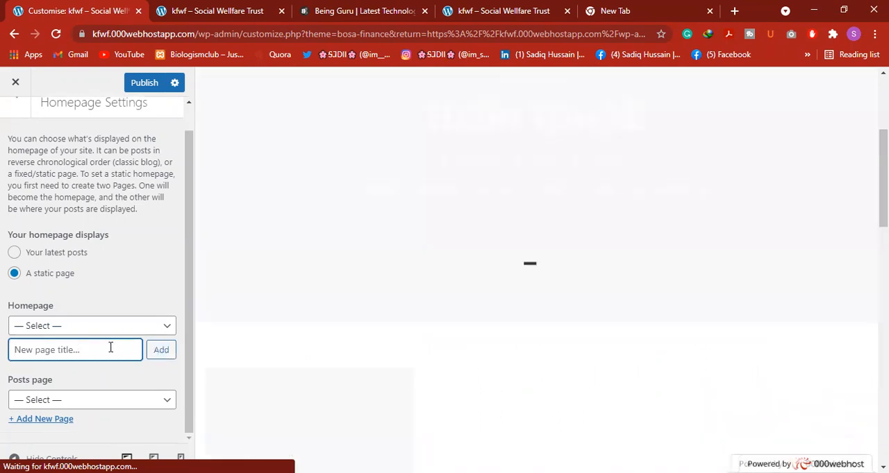
pyautogui.write('KFWF')
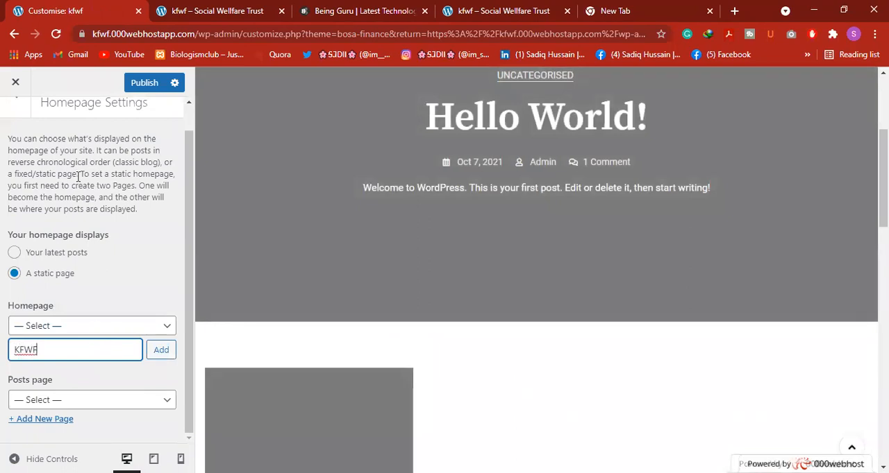
pyautogui.click(161, 354)
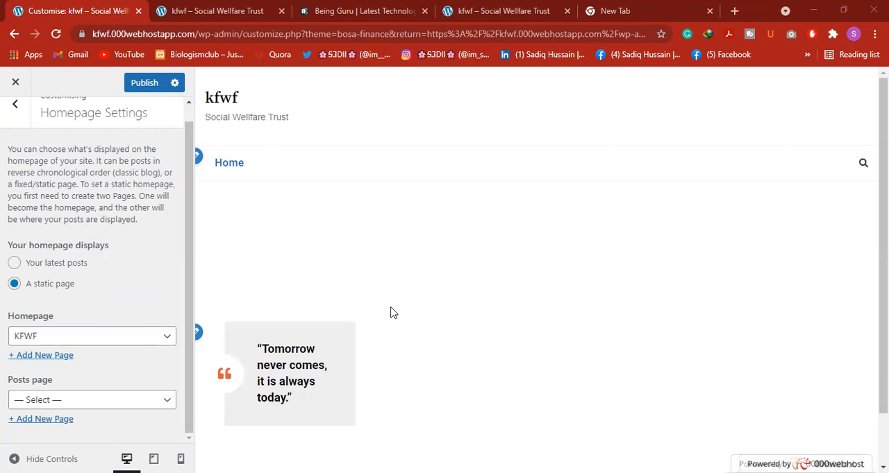
# Check the KFWF page preview and select KFWF in the homepage choices
pyautogui.scroll(-1, 392, 309)
pyautogui.scroll(1, 420, 317)
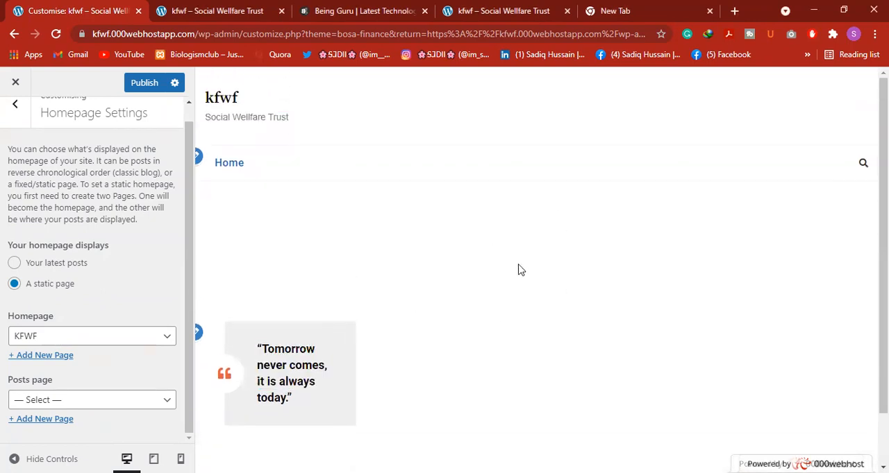
pyautogui.click(198, 9)
pyautogui.click(96, 8)
pyautogui.click(140, 337)
pyautogui.click(68, 400)
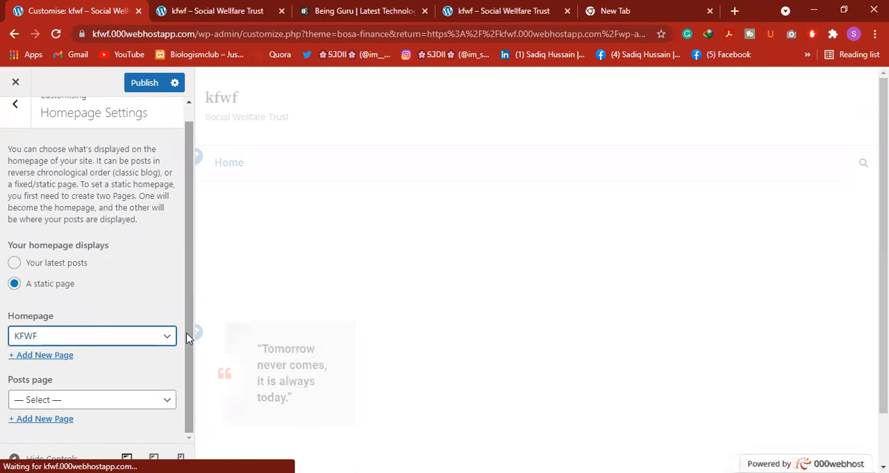
# Set the posts page to KFWF in the Homepage Settings
pyautogui.click(61, 408)
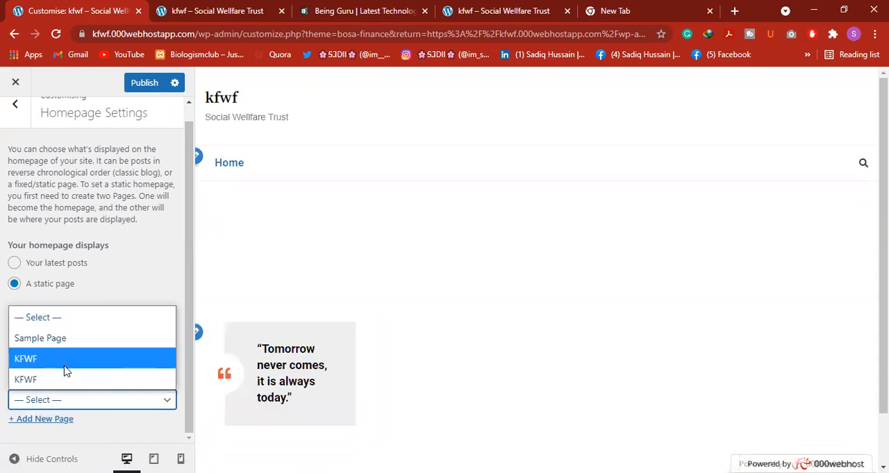
pyautogui.click(64, 368)
pyautogui.scroll(-1, 117, 356)
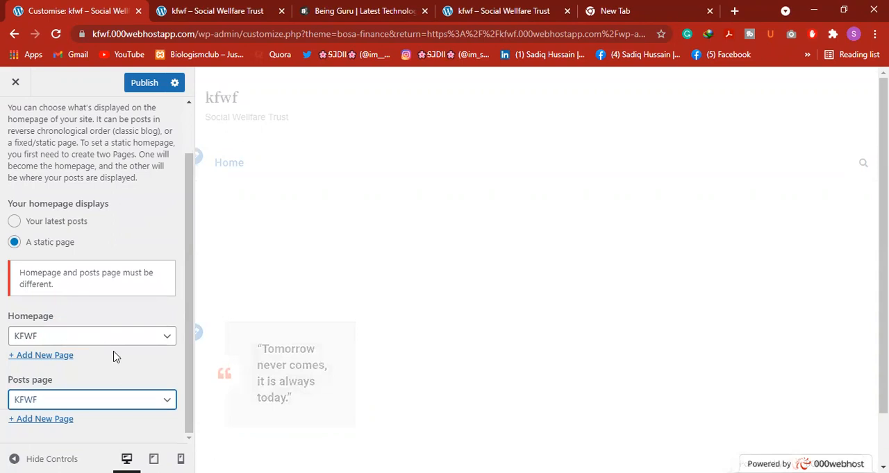
# Set the posts page to Sample Page in the Homepage Settings and publish the changes
pyautogui.click(129, 407)
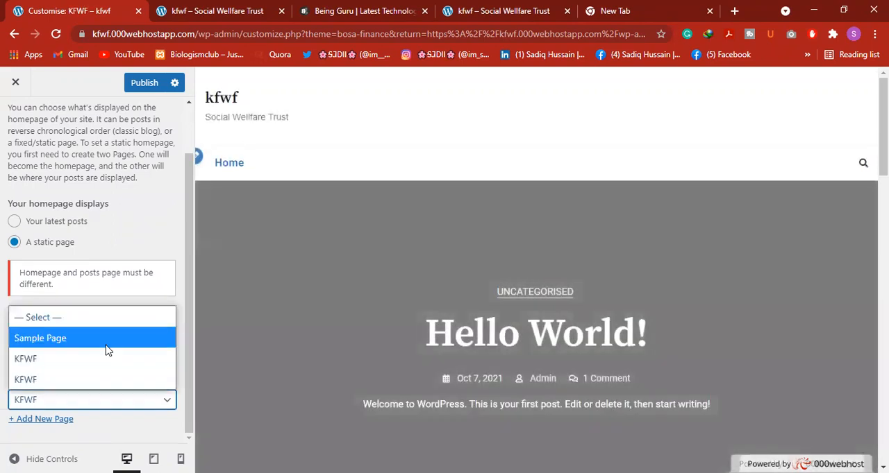
pyautogui.click(108, 340)
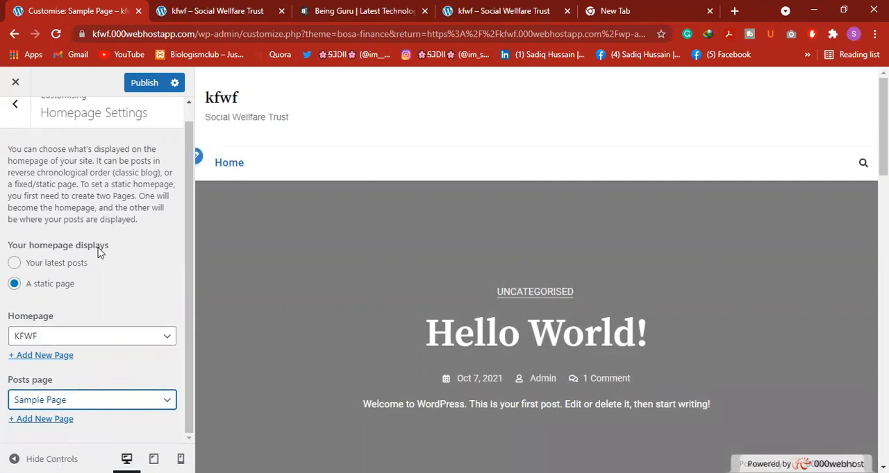
pyautogui.scroll(1, 28, 118)
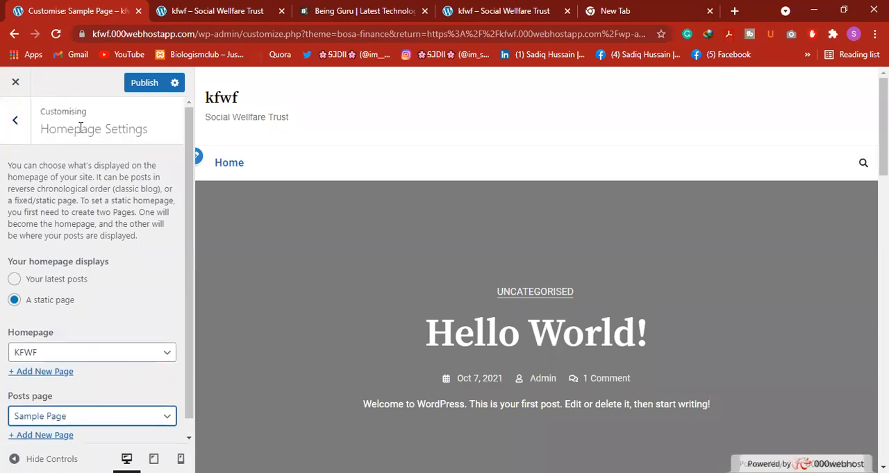
pyautogui.click(132, 84)
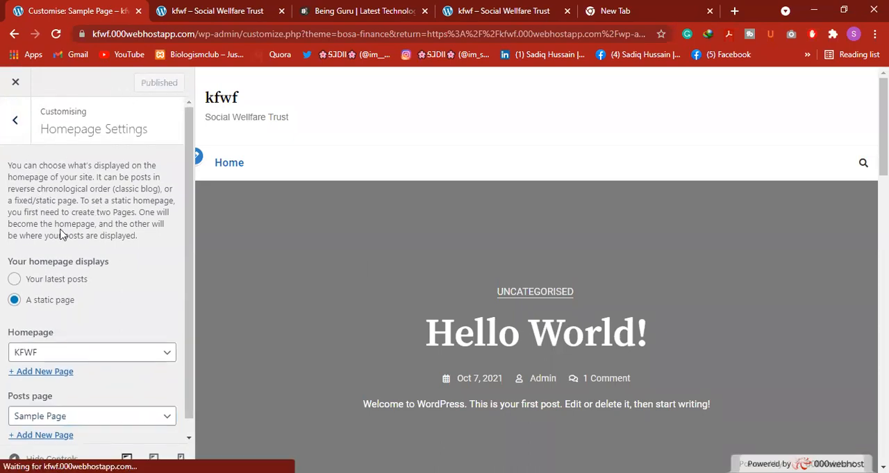
# Review the instructions and code editor in the customiser's Additional CSS section, and return to the main customiser list
pyautogui.click(16, 120)
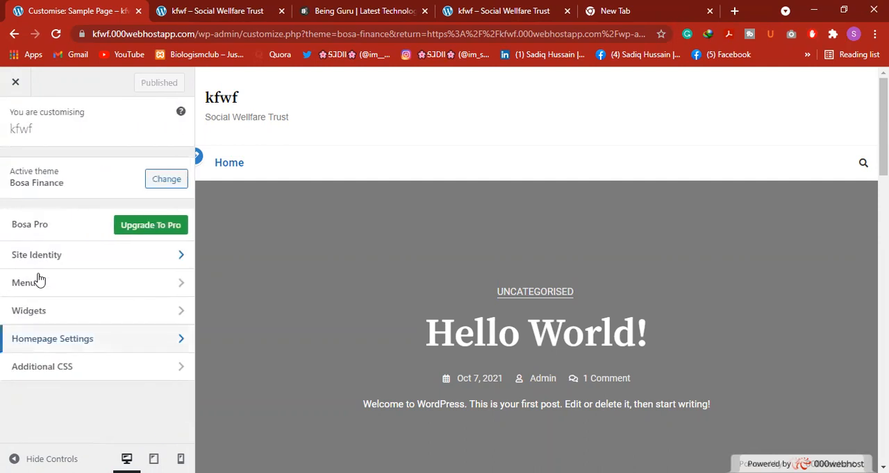
pyautogui.click(78, 374)
pyautogui.scroll(-3, 100, 246)
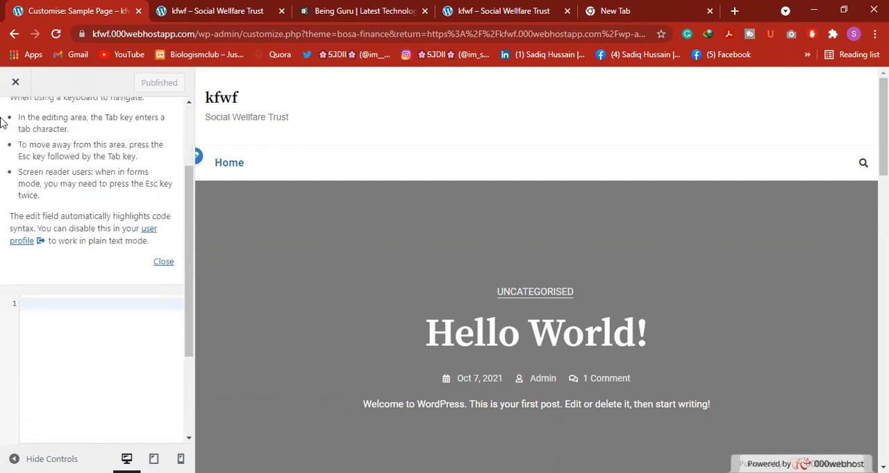
pyautogui.scroll(3, 21, 265)
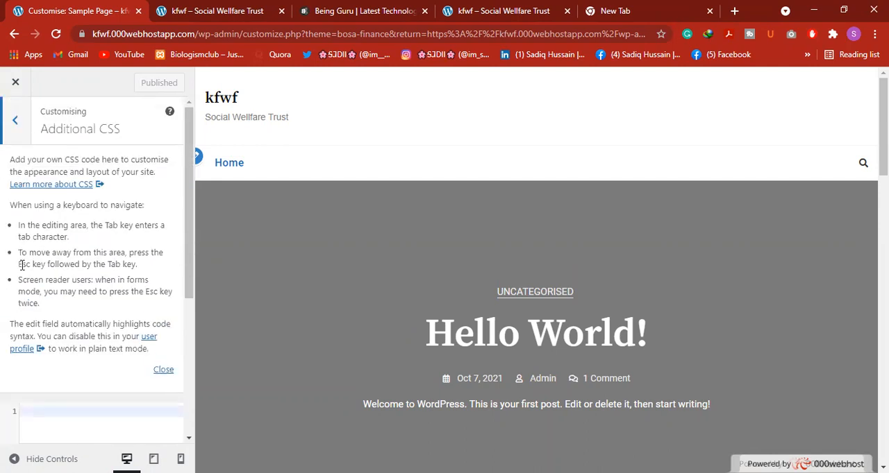
pyautogui.click(17, 121)
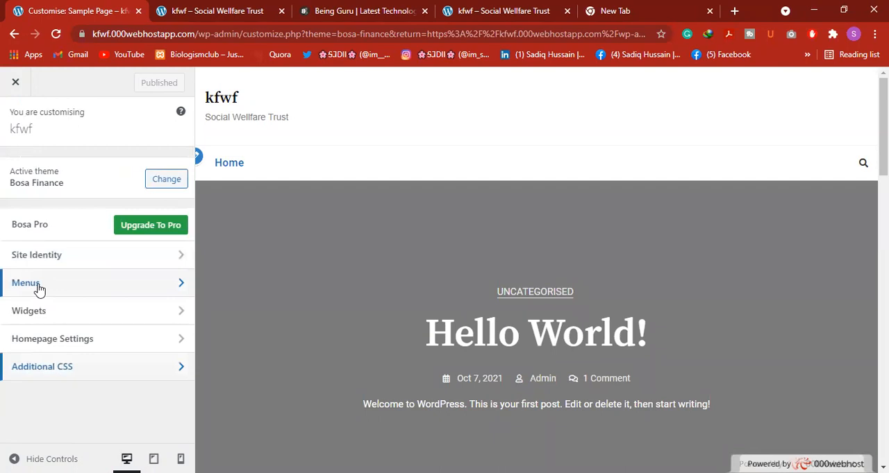
# Reload the live kfwf site to check the published static homepage, and return to the customiser
pyautogui.click(217, 11)
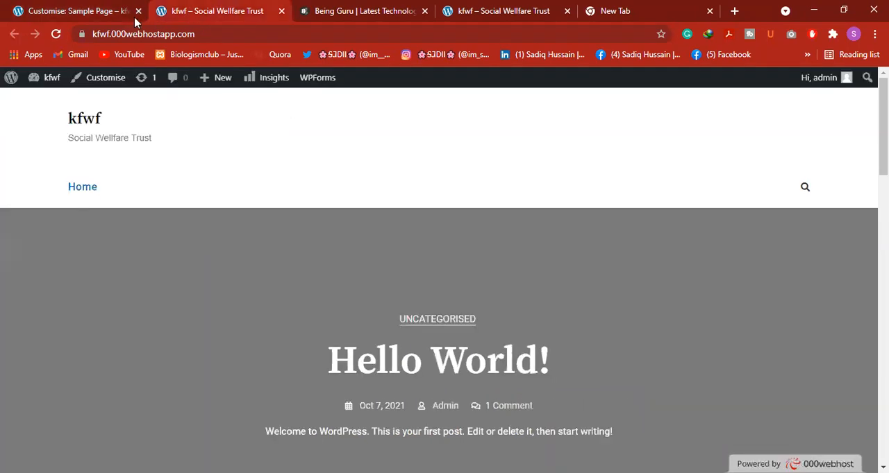
pyautogui.click(56, 34)
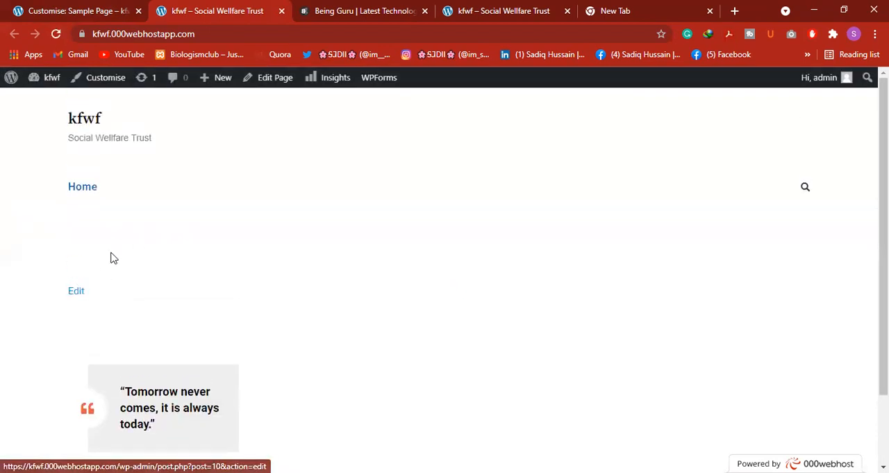
pyautogui.click(55, 9)
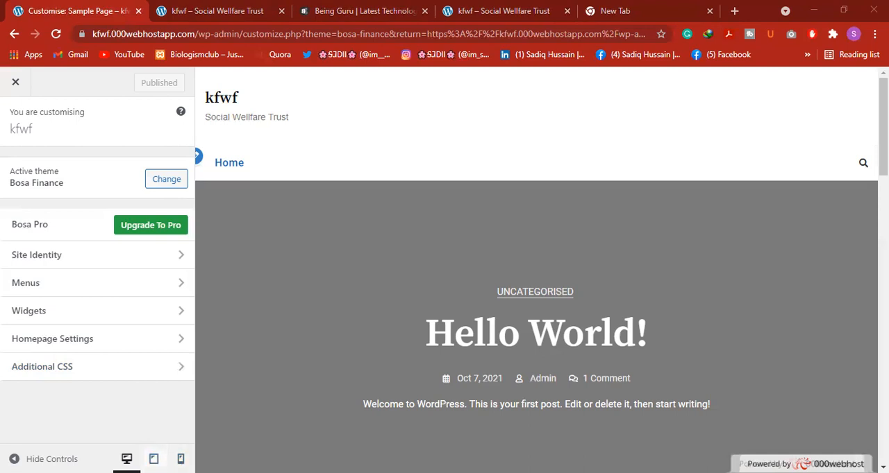
# Close the customiser and start adding a new theme from the installed themes page
pyautogui.click(17, 84)
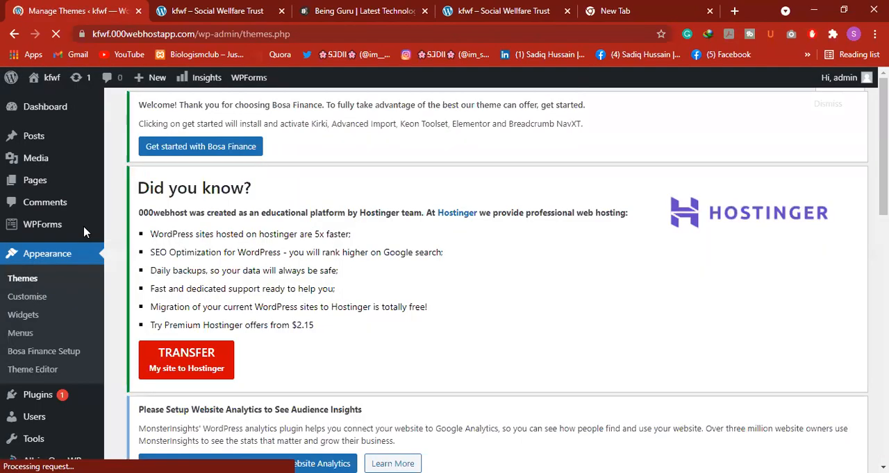
pyautogui.scroll(-3, 82, 289)
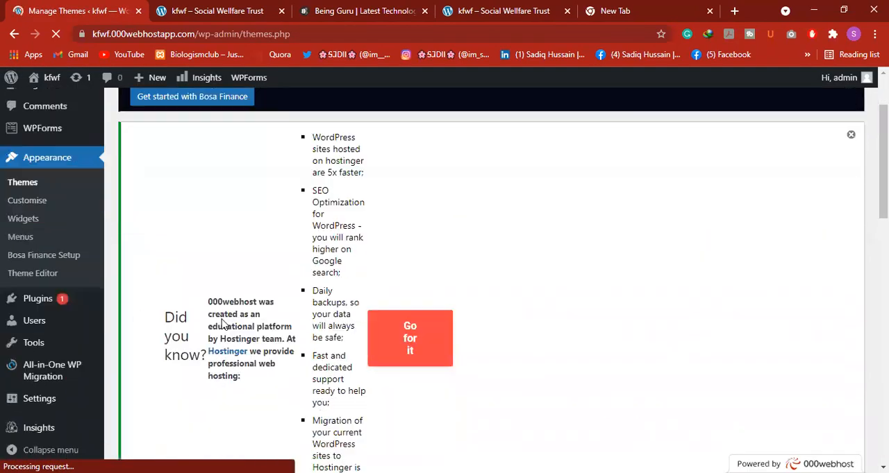
pyautogui.scroll(-9, 318, 346)
pyautogui.scroll(3, 469, 304)
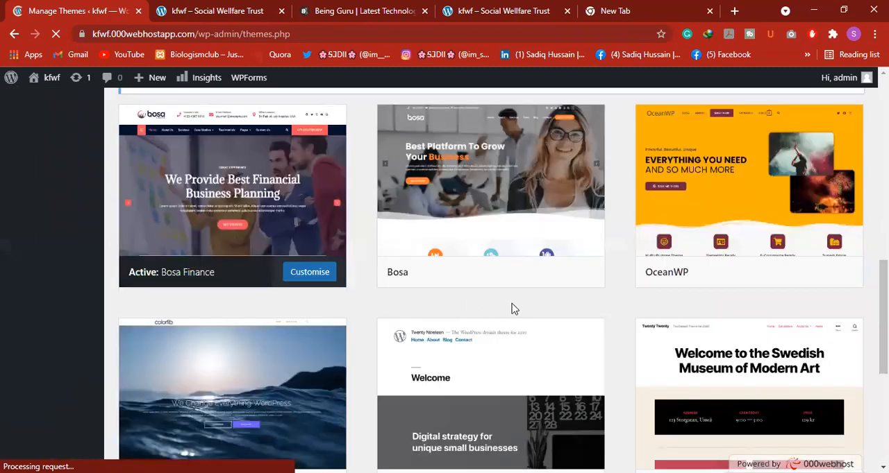
pyautogui.scroll(-3, 548, 315)
pyautogui.click(497, 375)
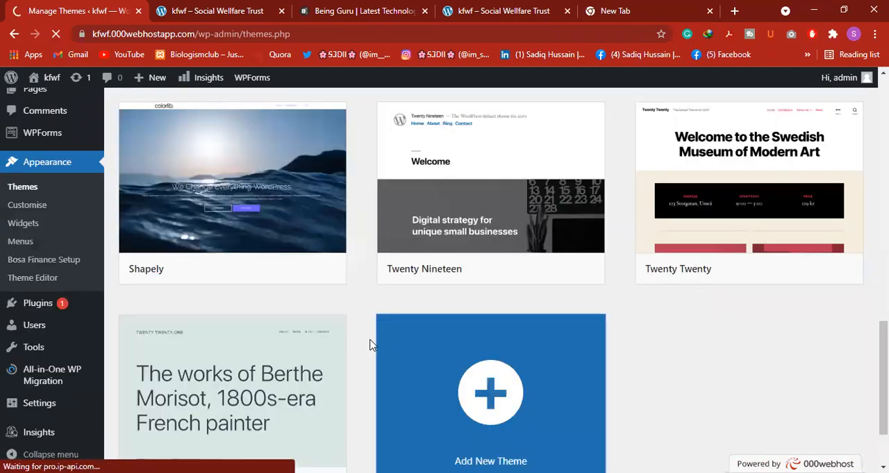
# Reload the live kfwf site and return to the Add Themes page
pyautogui.click(260, 7)
pyautogui.click(56, 35)
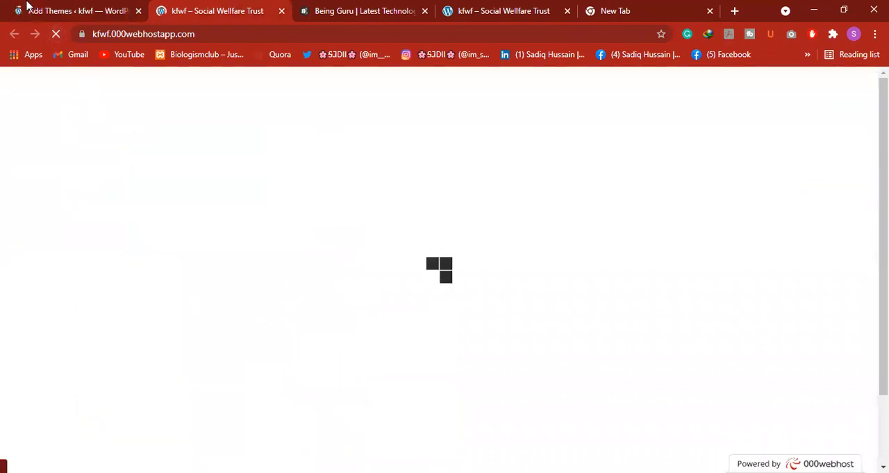
pyautogui.click(24, 9)
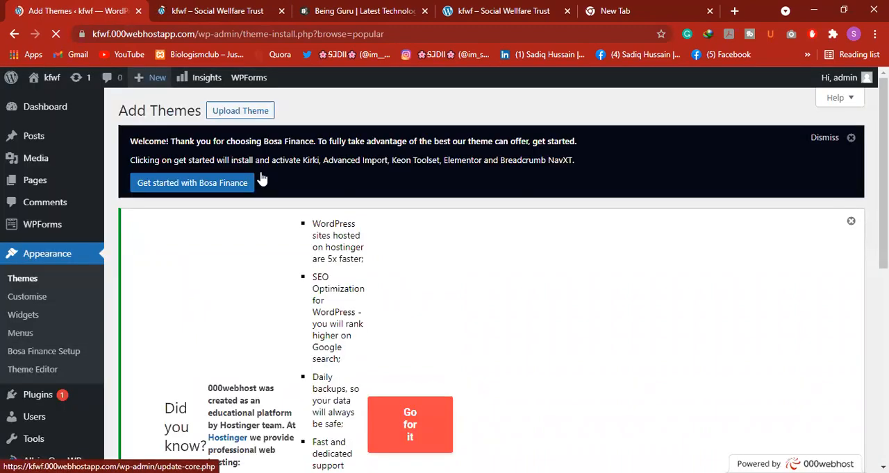
# Dismiss the Hostinger and Bosa Finance notices on the Add Themes page and browse the popular themes
pyautogui.click(850, 221)
pyautogui.click(850, 139)
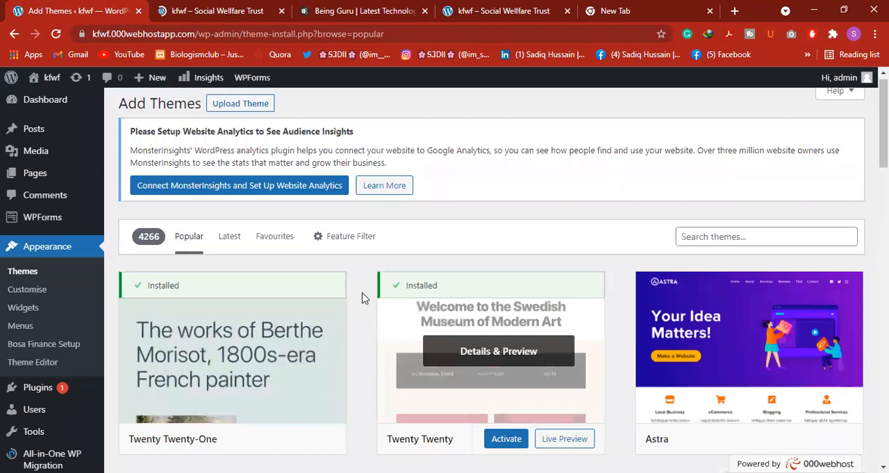
pyautogui.scroll(-5, 375, 340)
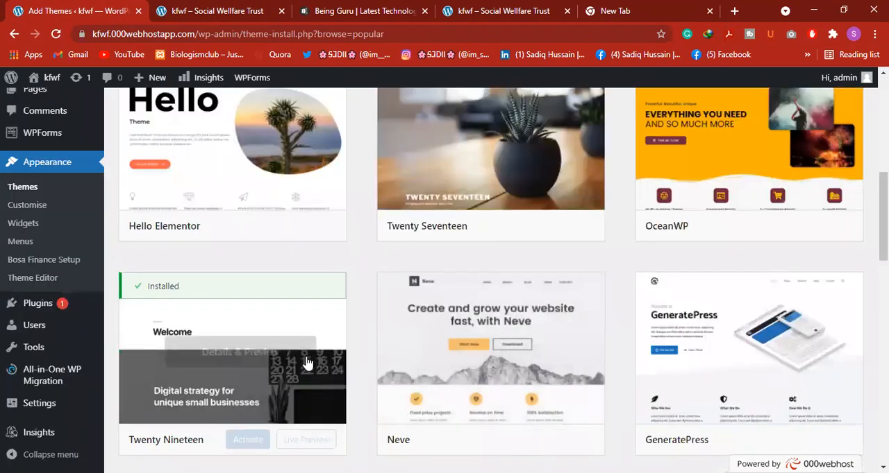
pyautogui.scroll(-5, 381, 346)
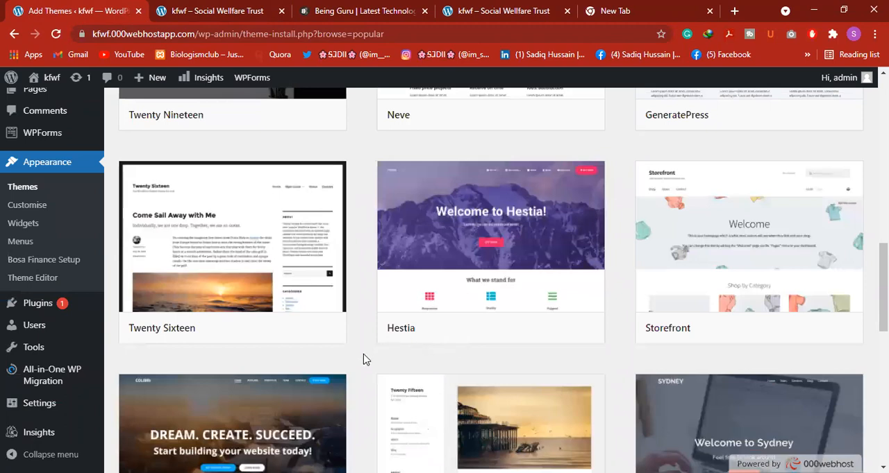
pyautogui.scroll(-3, 366, 360)
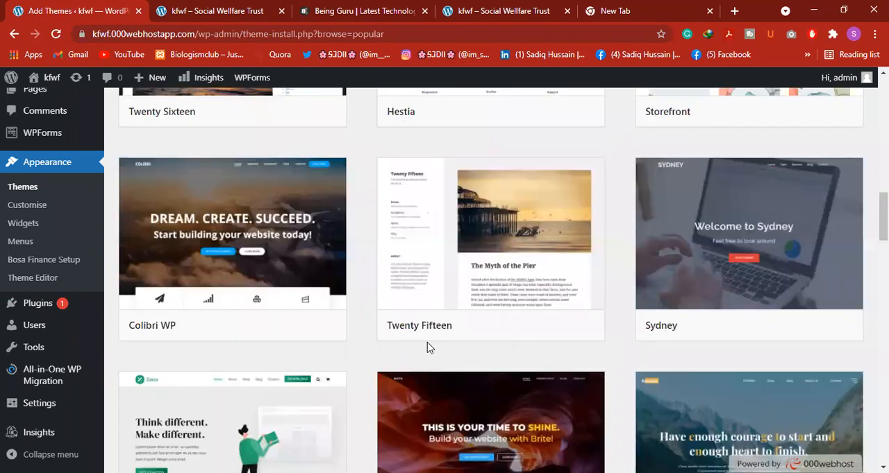
pyautogui.scroll(-3, 504, 311)
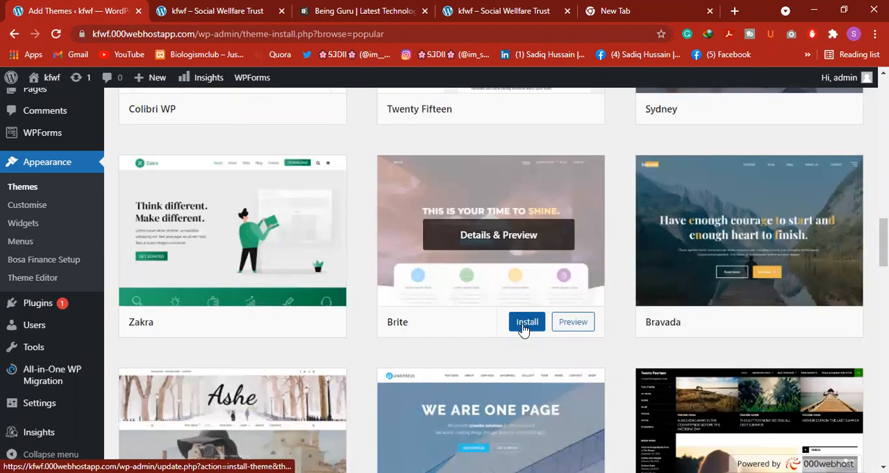
# Install the Brite theme, and install and activate the Bravada theme
pyautogui.click(524, 329)
pyautogui.click(784, 319)
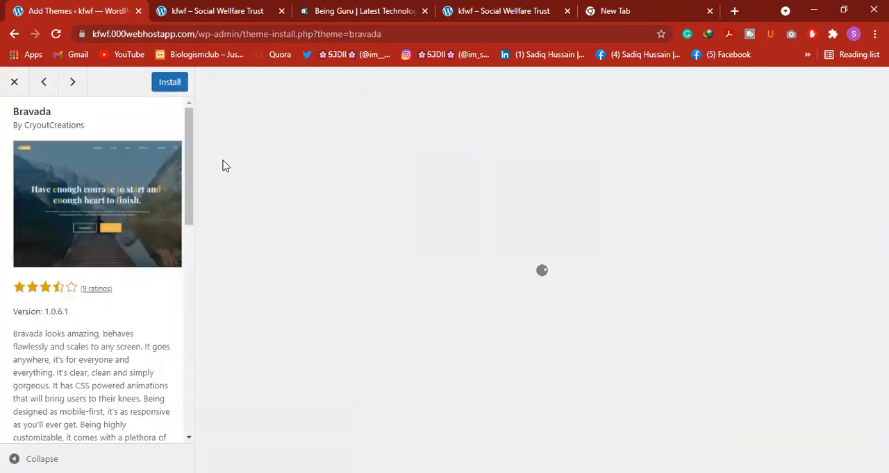
pyautogui.click(166, 84)
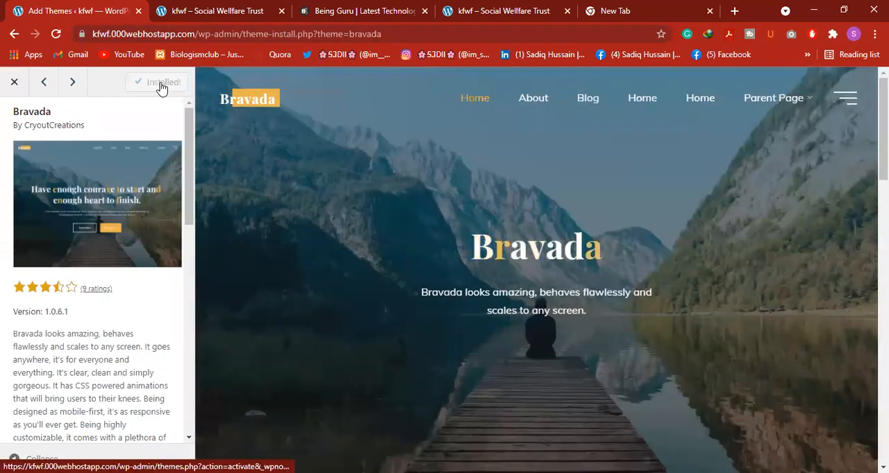
pyautogui.click(161, 86)
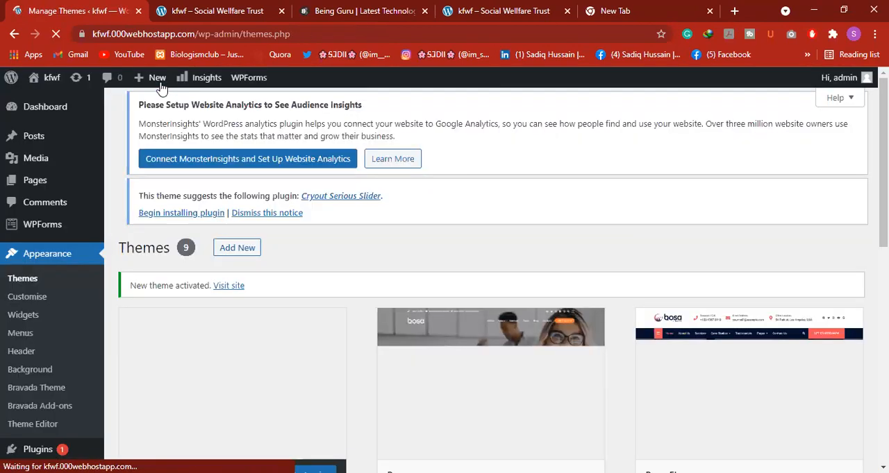
# Reload the live kfwf site with the Bravada theme and check its overlay menu
pyautogui.hotkey('ctrl', 'Tab')
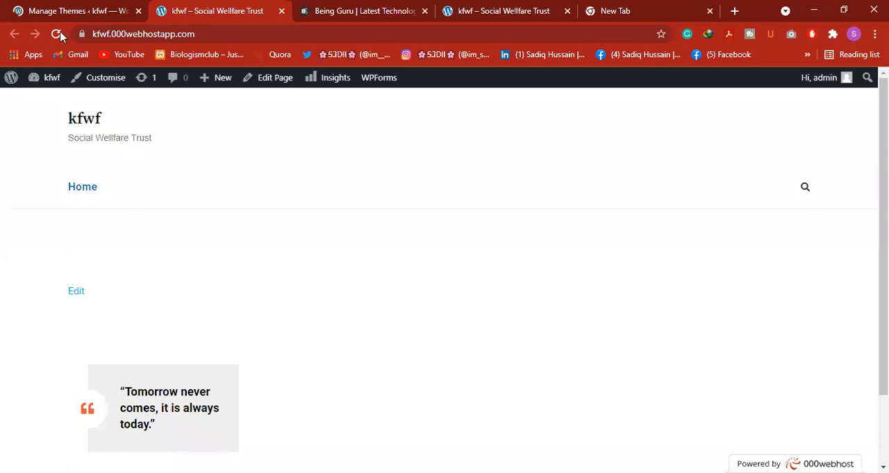
pyautogui.click(47, 6)
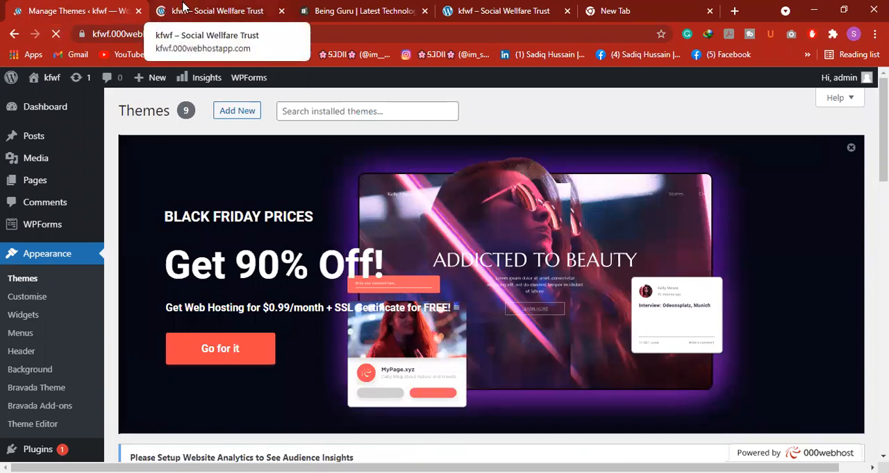
pyautogui.click(182, 6)
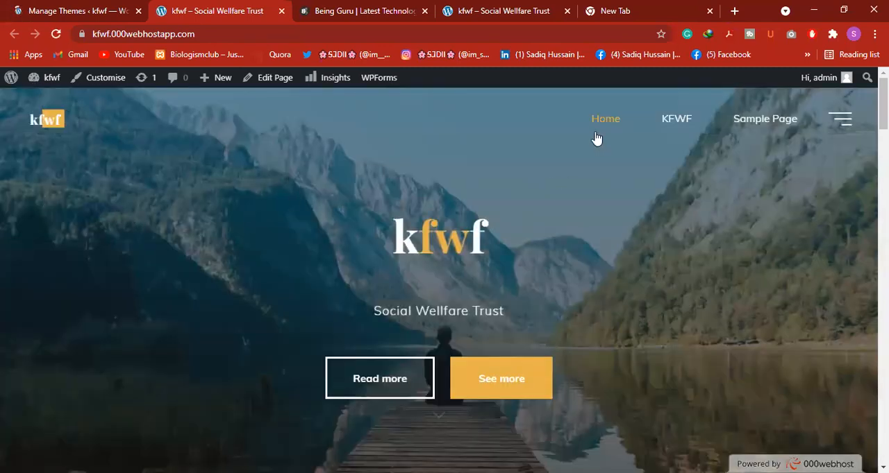
pyautogui.click(841, 122)
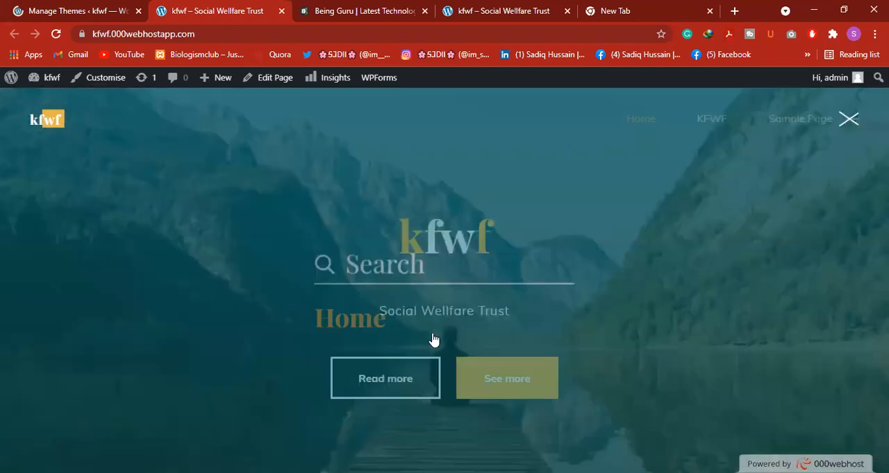
pyautogui.scroll(-1, 487, 257)
pyautogui.scroll(1, 507, 238)
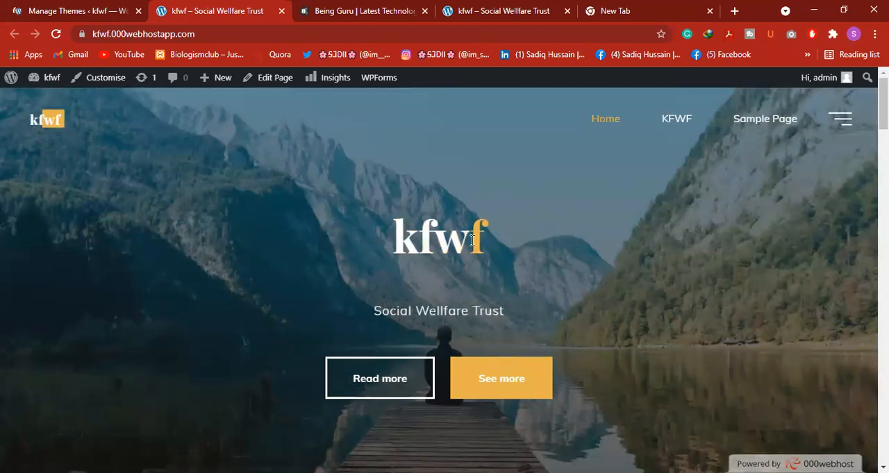
# Examine the sections of the kfwf homepage under the Bravada theme, from the header banner to the blog posts
pyautogui.scroll(-3, 392, 277)
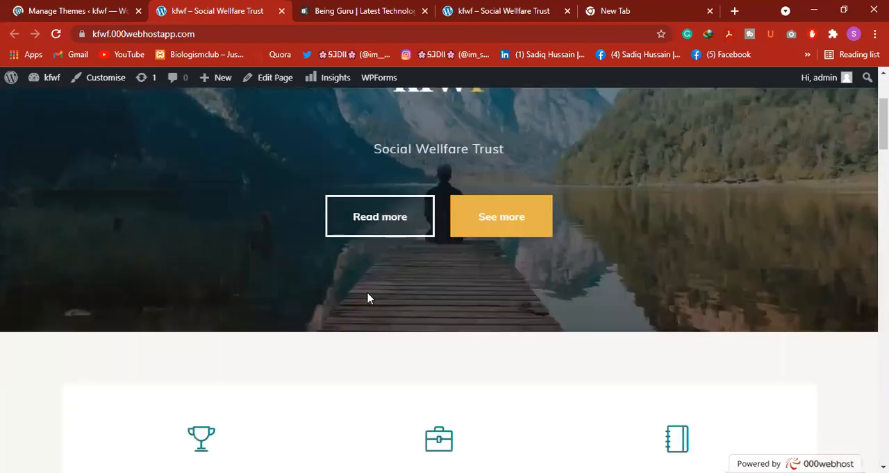
pyautogui.scroll(-3, 261, 316)
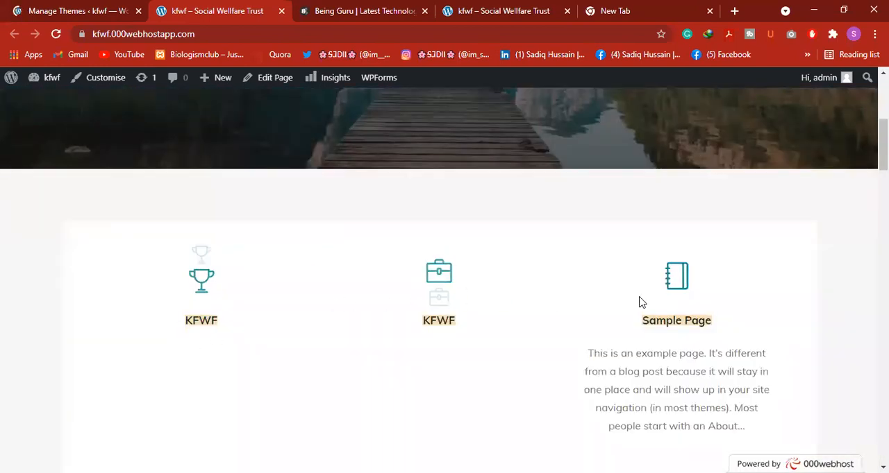
pyautogui.scroll(-15, 622, 361)
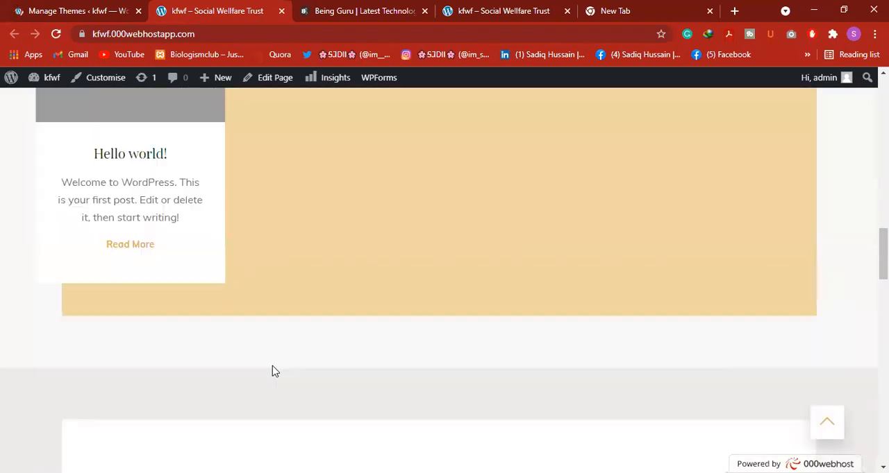
pyautogui.scroll(2, 273, 371)
pyautogui.scroll(-8, 272, 365)
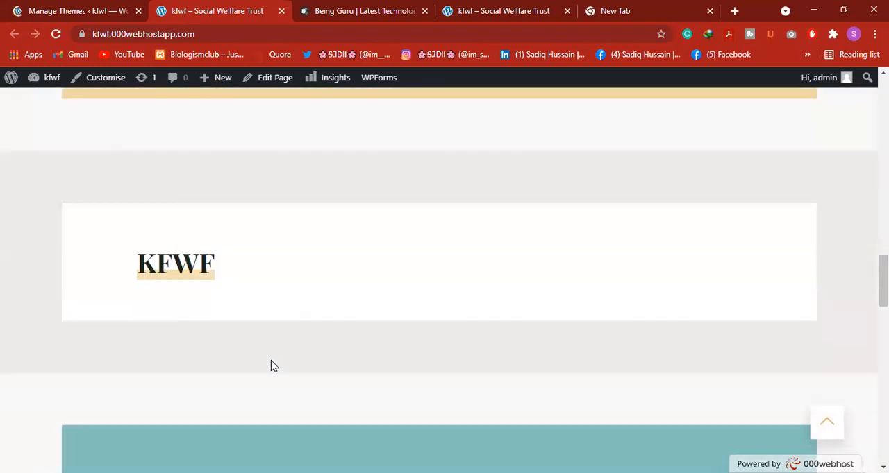
pyautogui.scroll(-10, 272, 366)
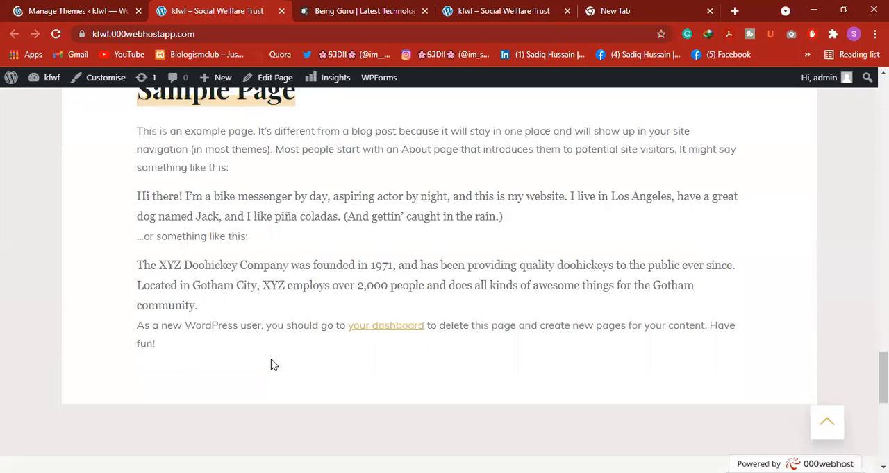
pyautogui.scroll(1, 272, 365)
pyautogui.scroll(-4, 272, 365)
pyautogui.scroll(6, 272, 365)
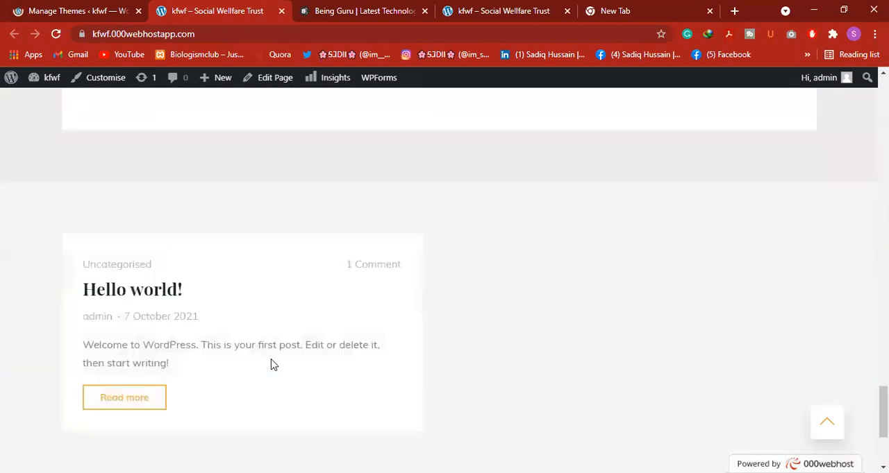
pyautogui.scroll(5, 273, 366)
pyautogui.scroll(-2, 476, 137)
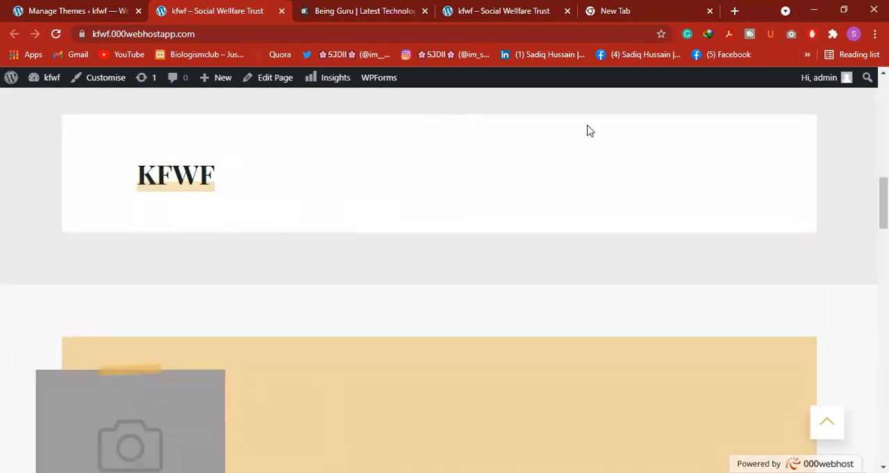